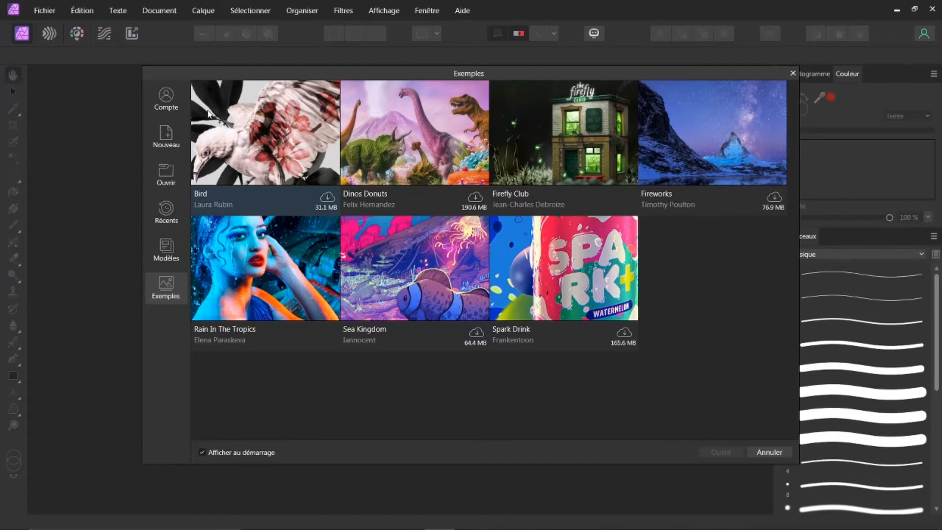
# - Look through the start window's account page, Web document presets and sample projects, then close the window
pyautogui.click(167, 99)
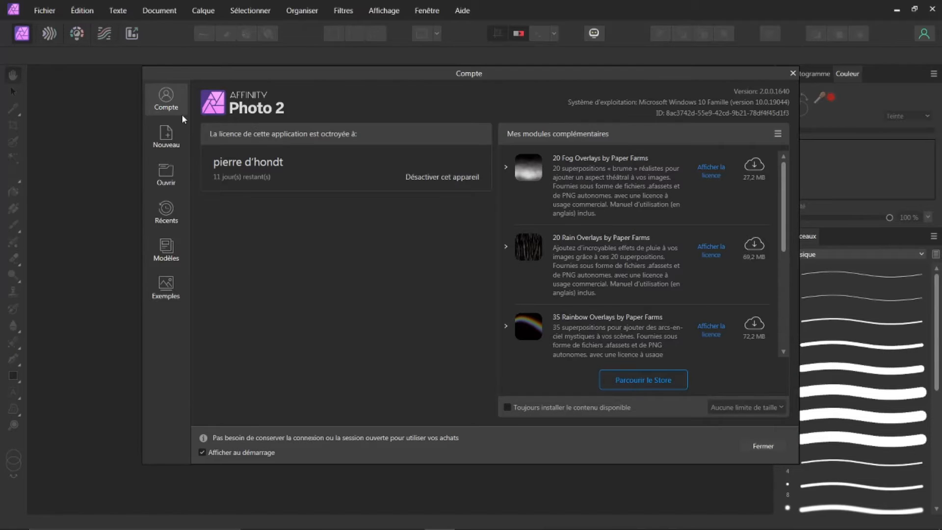
pyautogui.click(167, 138)
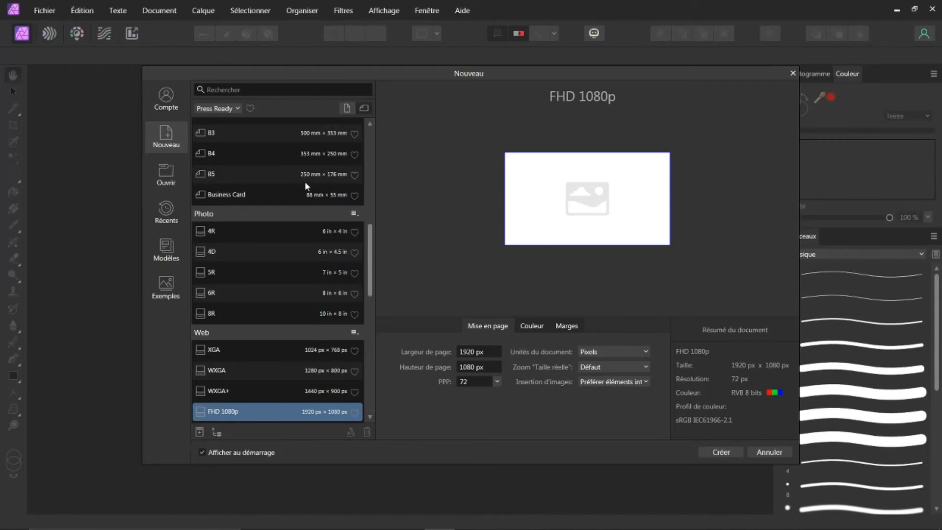
pyautogui.click(238, 108)
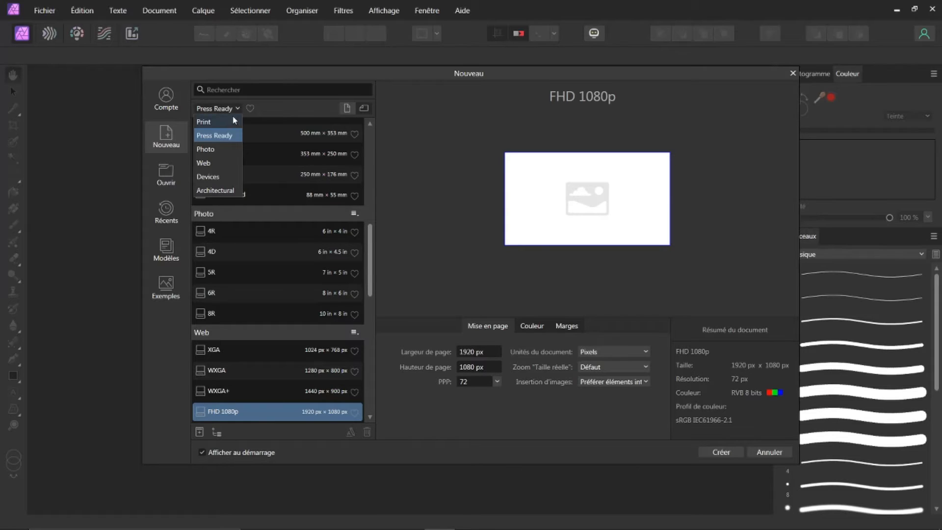
pyautogui.click(215, 162)
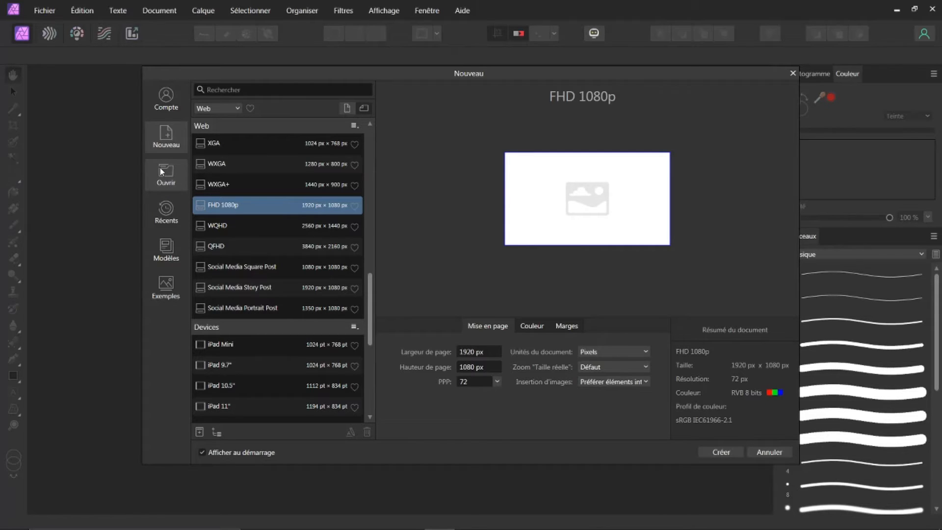
pyautogui.click(166, 290)
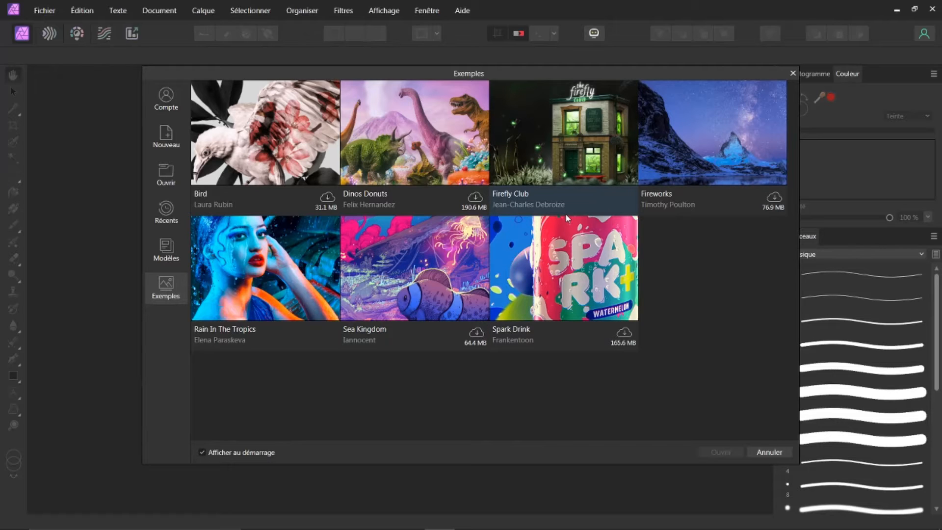
pyautogui.click(792, 74)
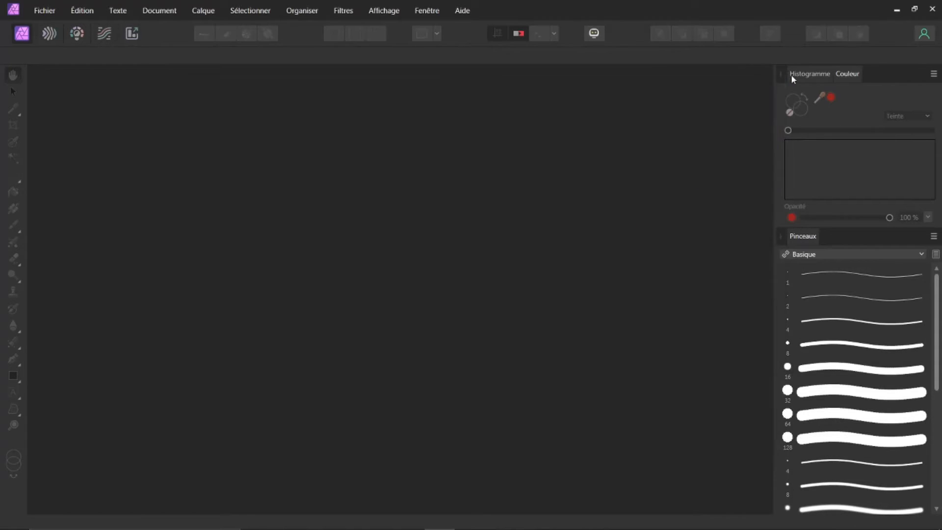
# - Review the preferences for Assistant, Général, Couleur, Performances, Interface utilisateur, Outils and Raccourcis, and close them unchanged
pyautogui.click(594, 33)
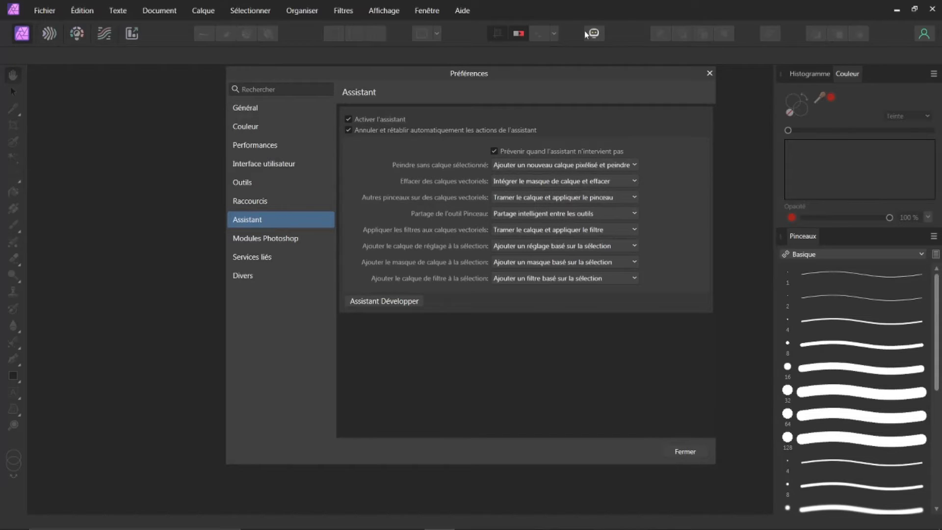
pyautogui.click(251, 109)
pyautogui.click(276, 128)
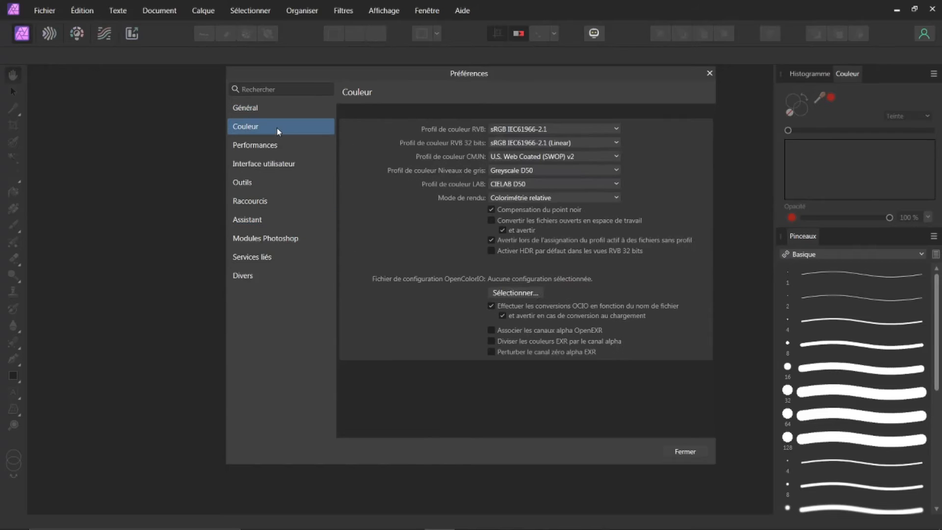
pyautogui.click(273, 146)
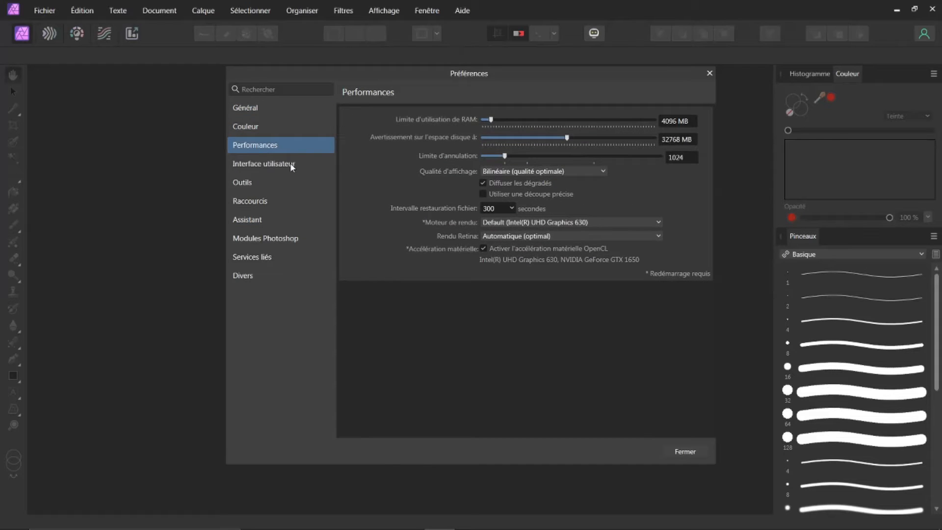
pyautogui.click(278, 162)
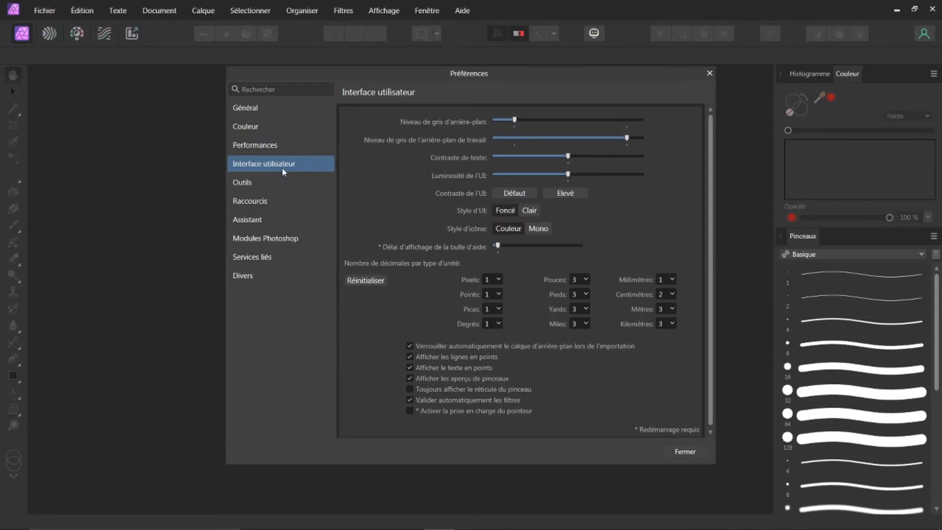
pyautogui.click(267, 185)
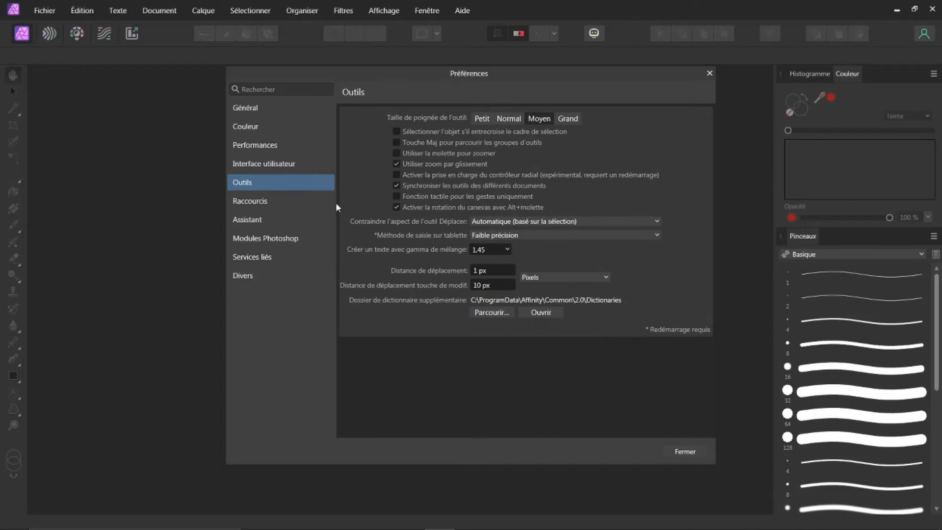
pyautogui.click(279, 202)
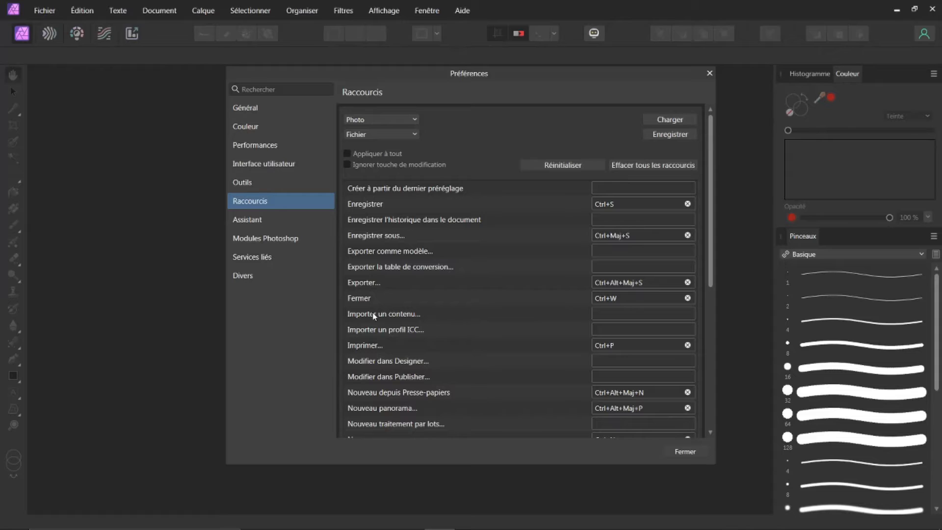
pyautogui.click(682, 452)
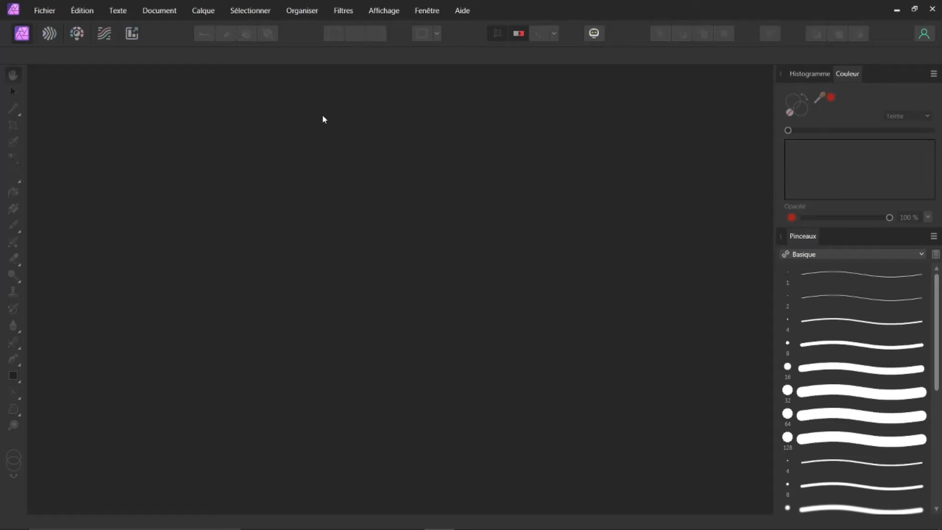
# - Open the recent RAW file signature.raw.dng
pyautogui.click(51, 10)
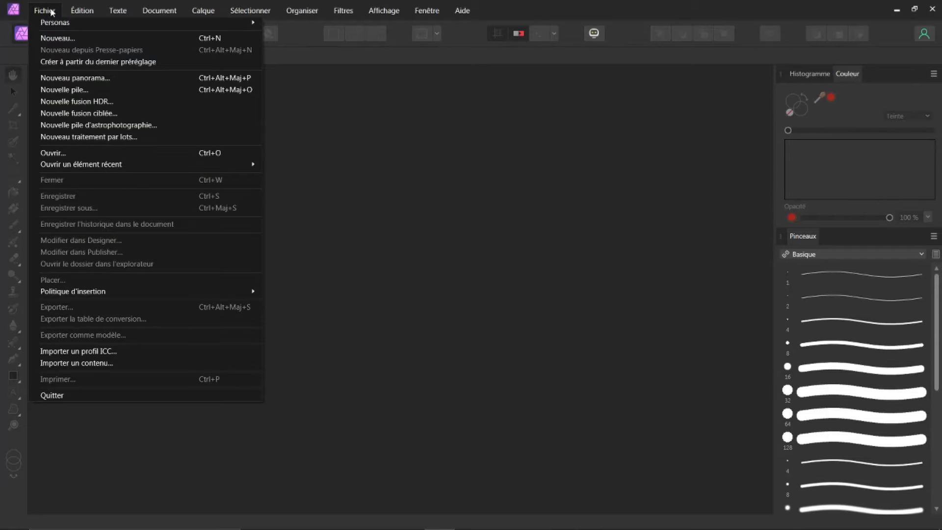
pyautogui.moveTo(159, 165)
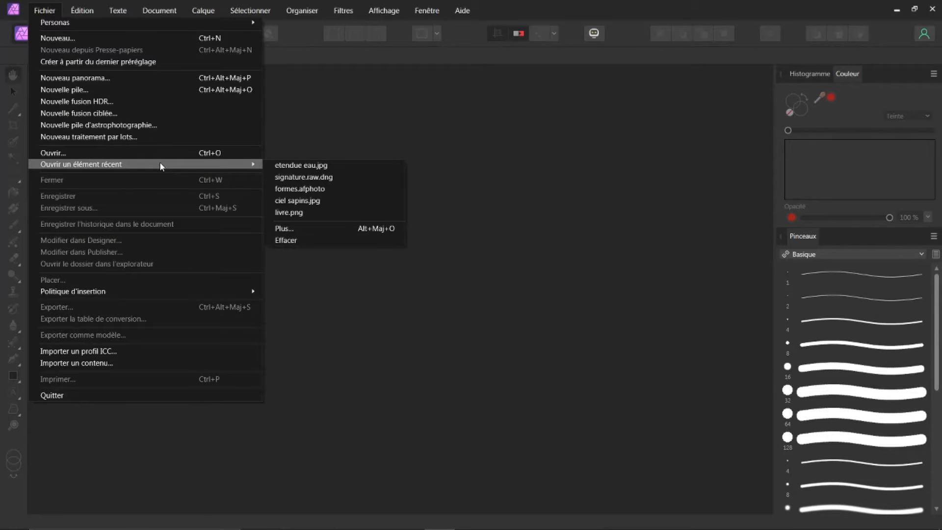
pyautogui.click(303, 178)
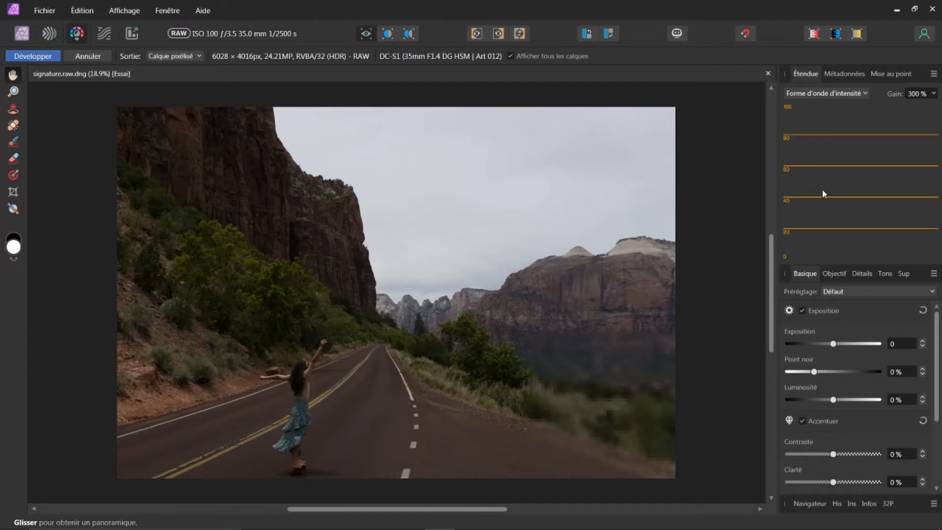
# - Raise the RAW photo's exposure to about 1.277 and its black point to about 5 %
pyautogui.scroll(-1, 837, 321)
pyautogui.scroll(1, 837, 322)
pyautogui.moveTo(835, 346); pyautogui.dragTo(828, 374)
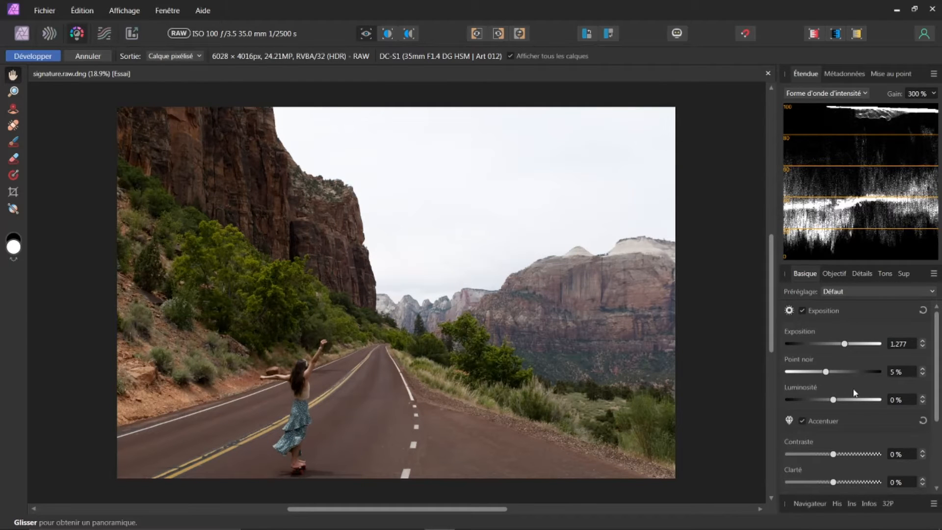
# - Enable white balance on the RAW photo and set the temperature to about 8602 K and the tint to about 20 %
pyautogui.scroll(-3, 848, 440)
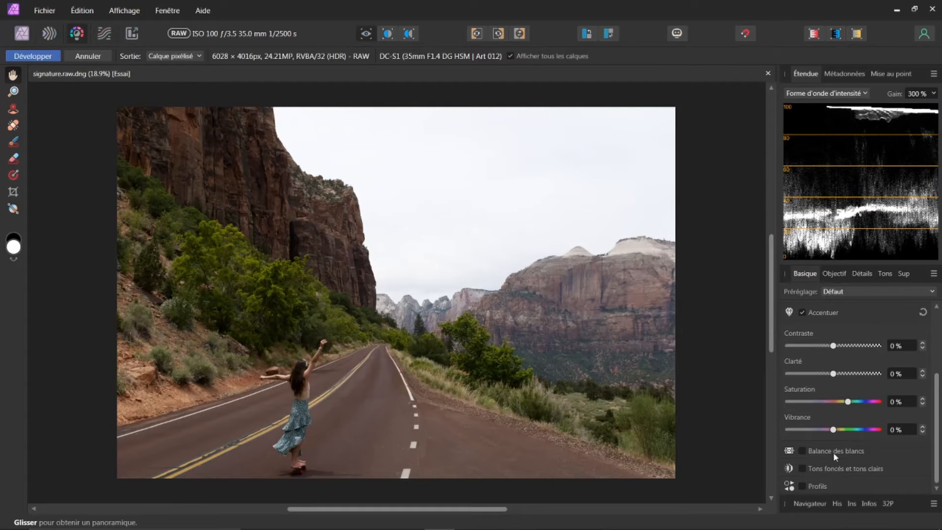
pyautogui.click(835, 454)
pyautogui.scroll(-2, 836, 450)
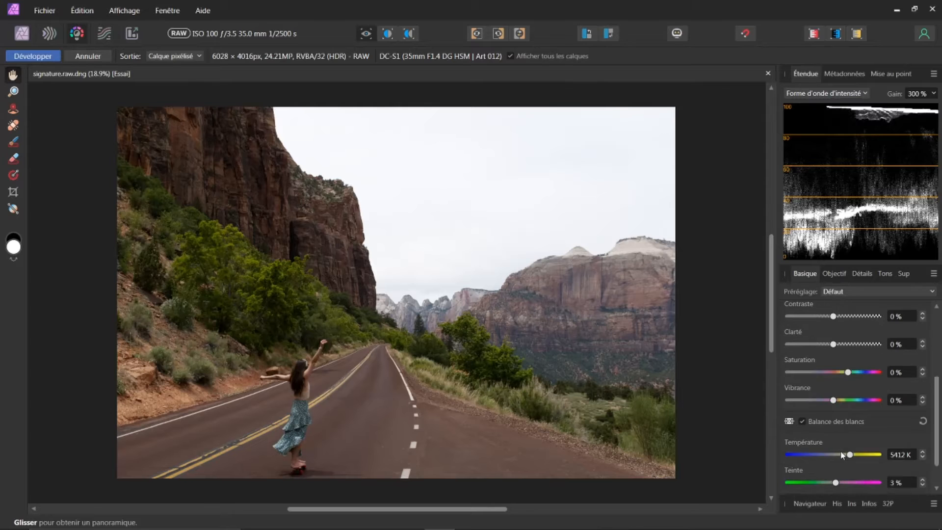
pyautogui.moveTo(854, 427); pyautogui.dragTo(852, 454)
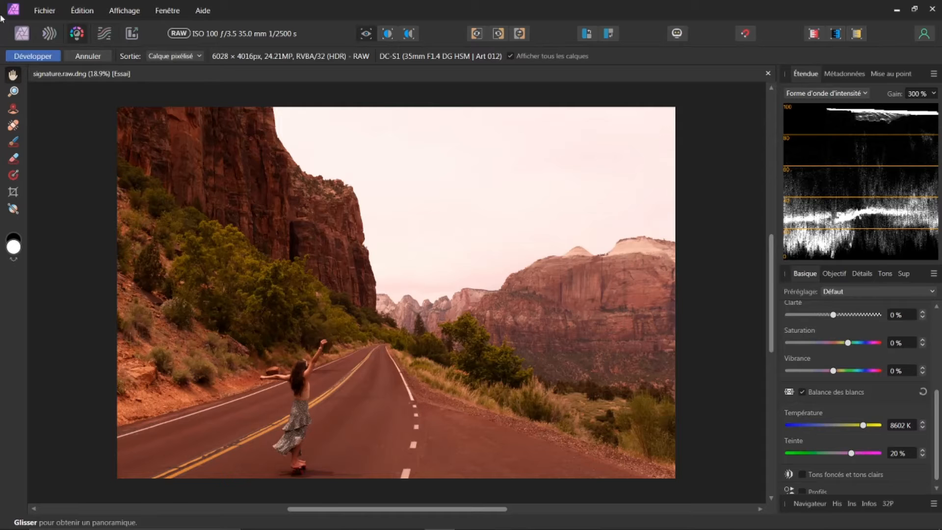
# - Develop the RAW photo, return it to the Develop persona and develop it again
pyautogui.click(43, 57)
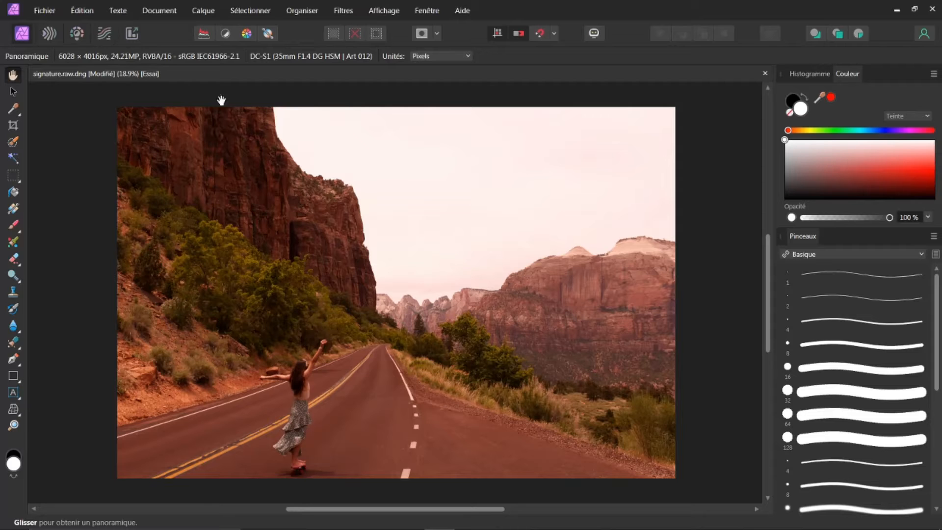
pyautogui.click(76, 33)
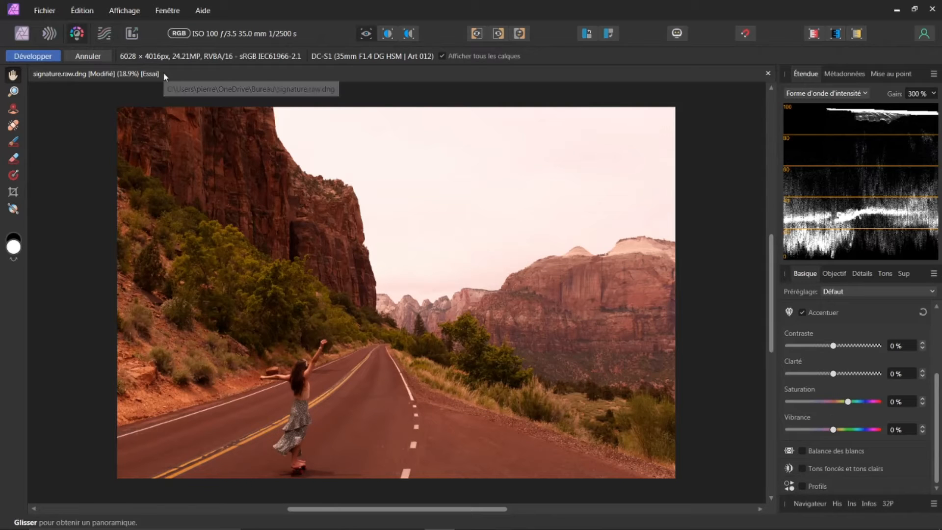
pyautogui.click(28, 57)
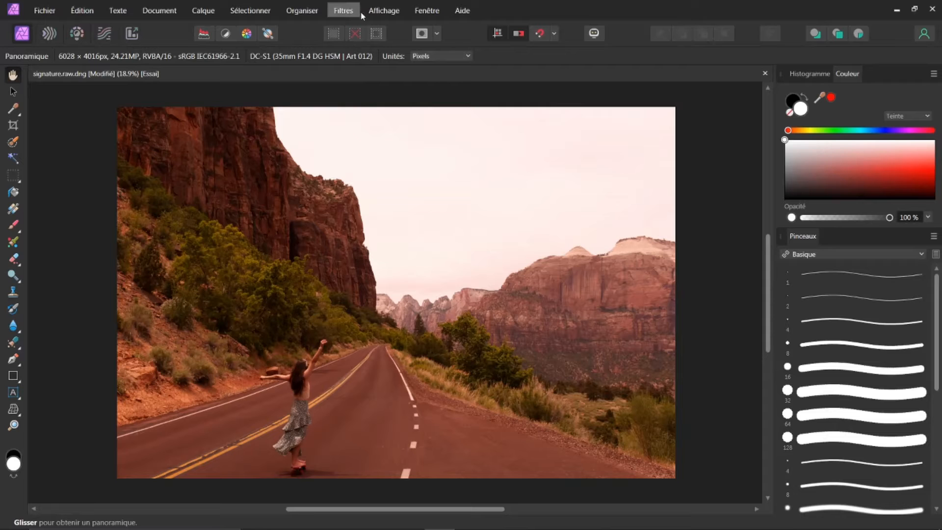
# - Show the Calques panel and dock it in the same group as the Pinceaux panel, as the first tab
pyautogui.click(377, 11)
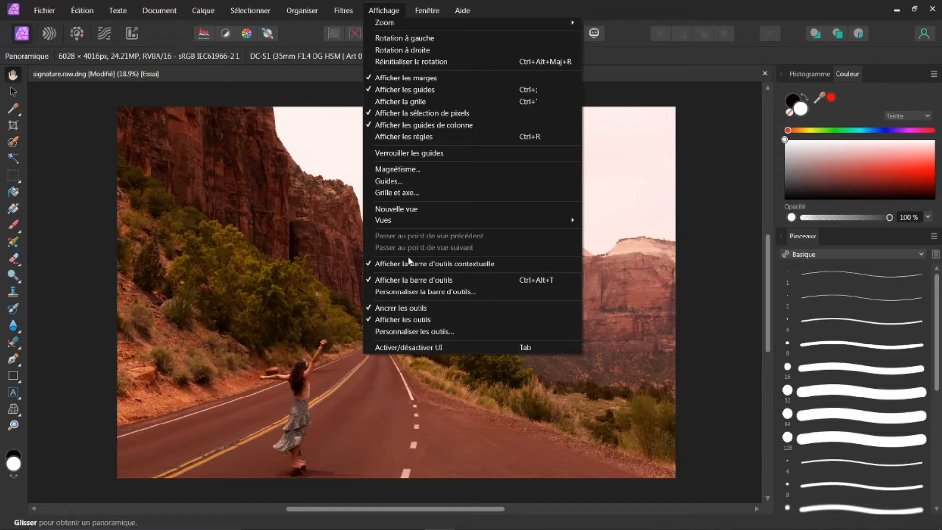
pyautogui.moveTo(427, 12)
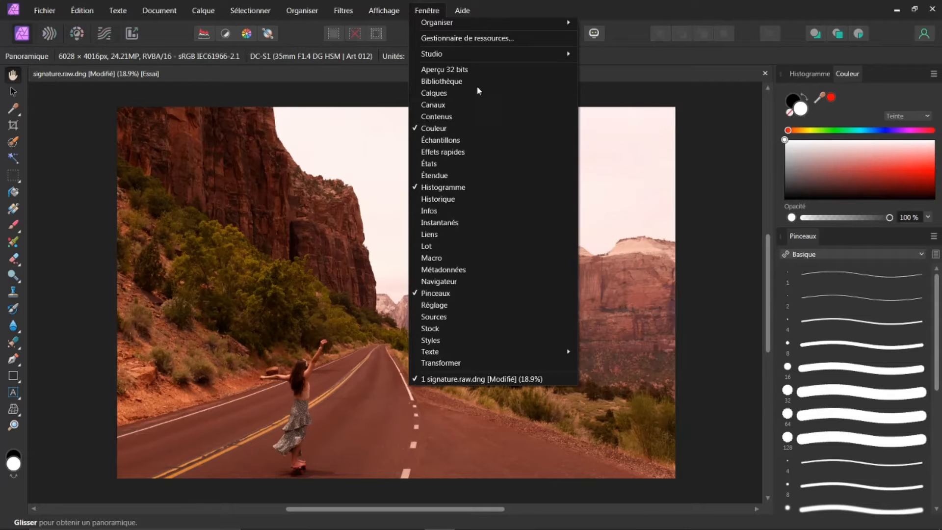
pyautogui.moveTo(495, 51)
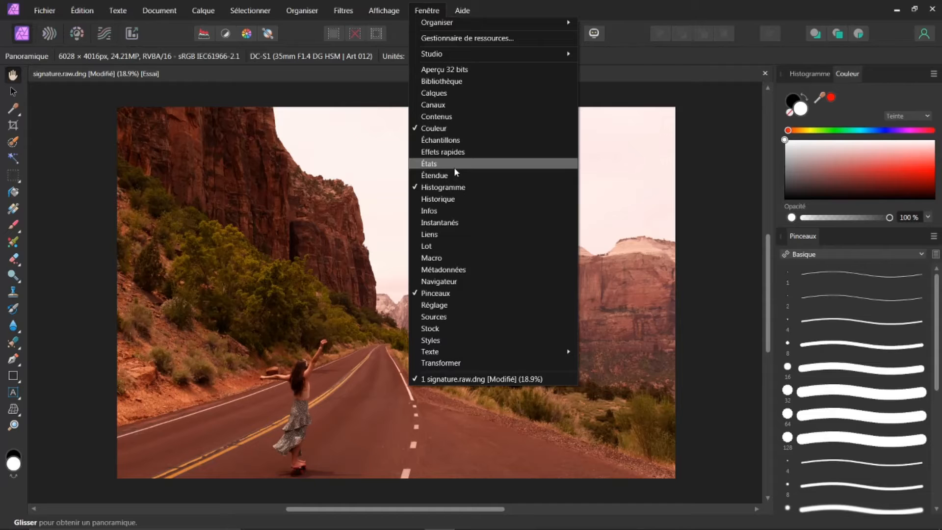
pyautogui.click(435, 94)
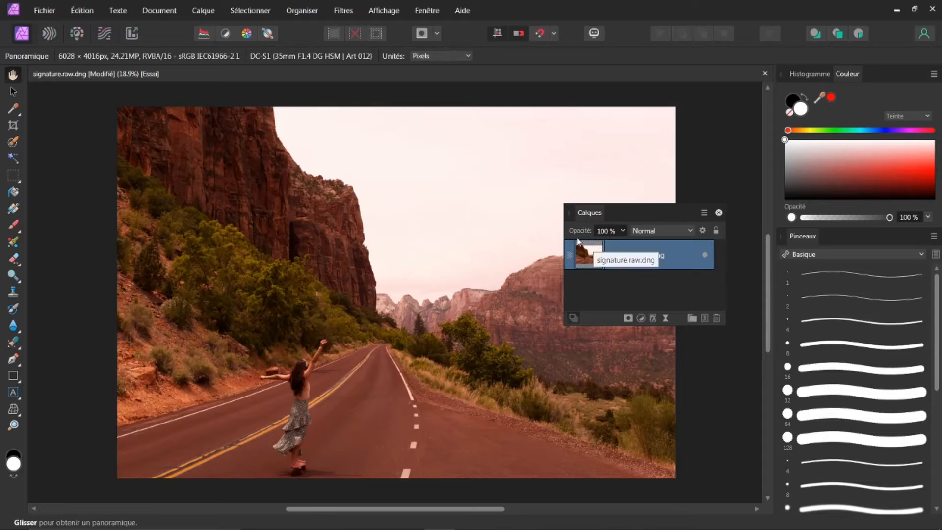
pyautogui.moveTo(584, 216); pyautogui.dragTo(878, 74)
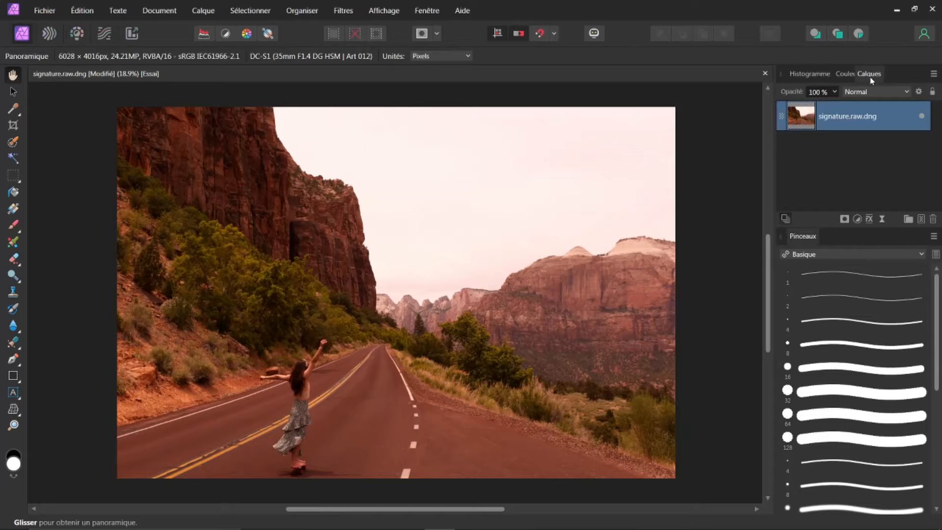
pyautogui.moveTo(889, 73); pyautogui.dragTo(808, 234)
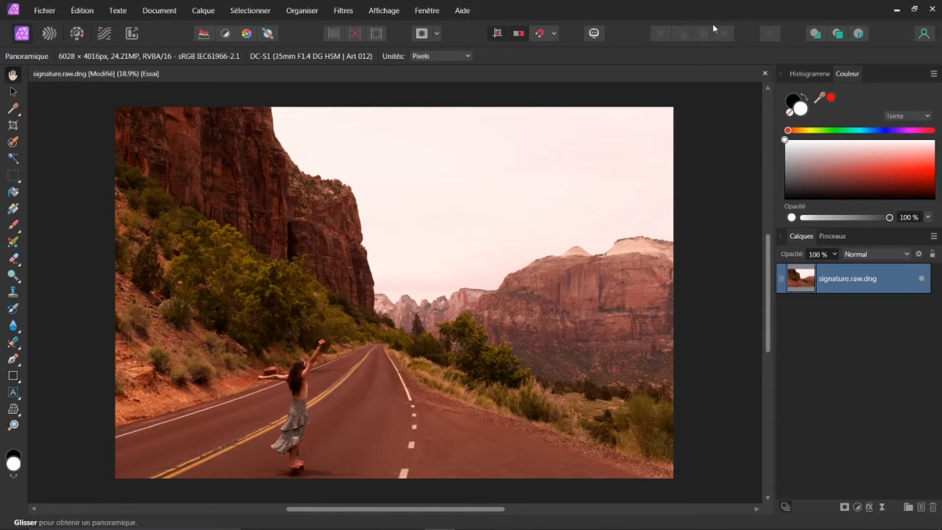
# - Close the developed photo without saving and reopen signature.raw.dng from the recent files, with the exposure settings in view
pyautogui.click(763, 73)
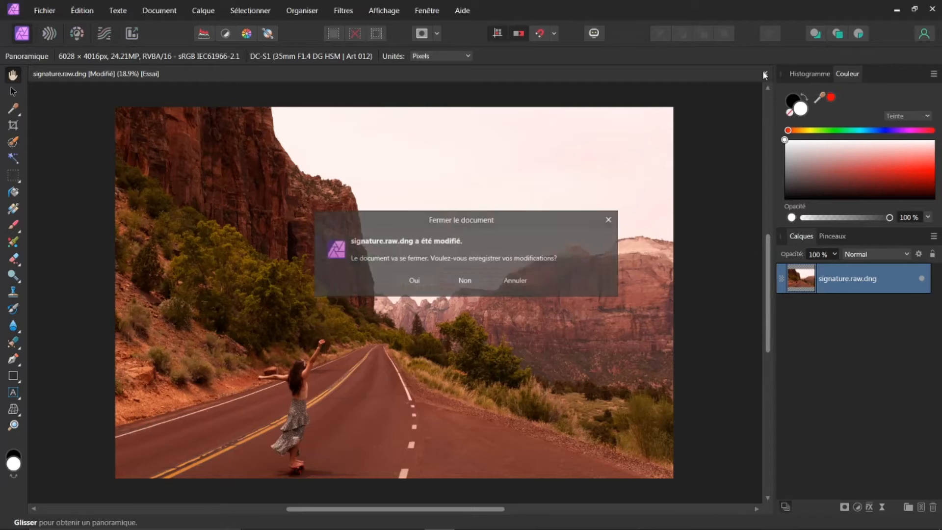
pyautogui.click(465, 287)
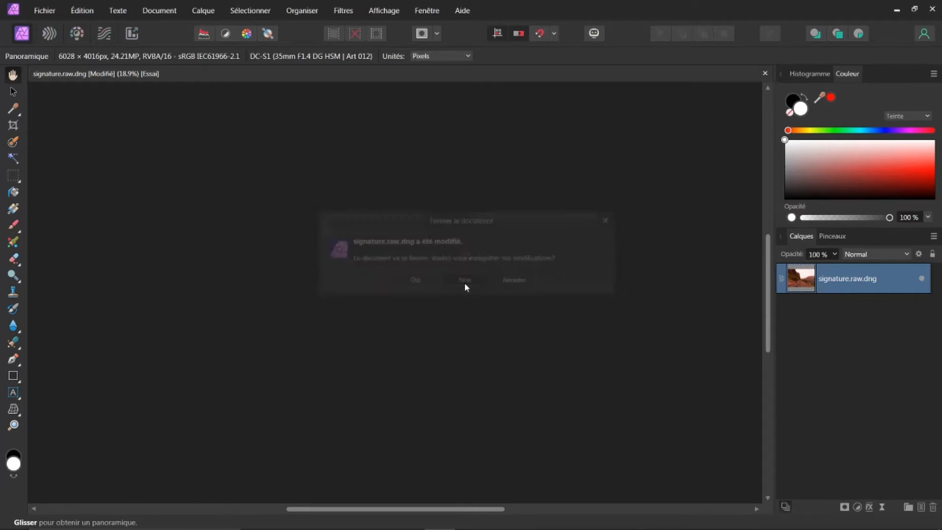
pyautogui.click(32, 10)
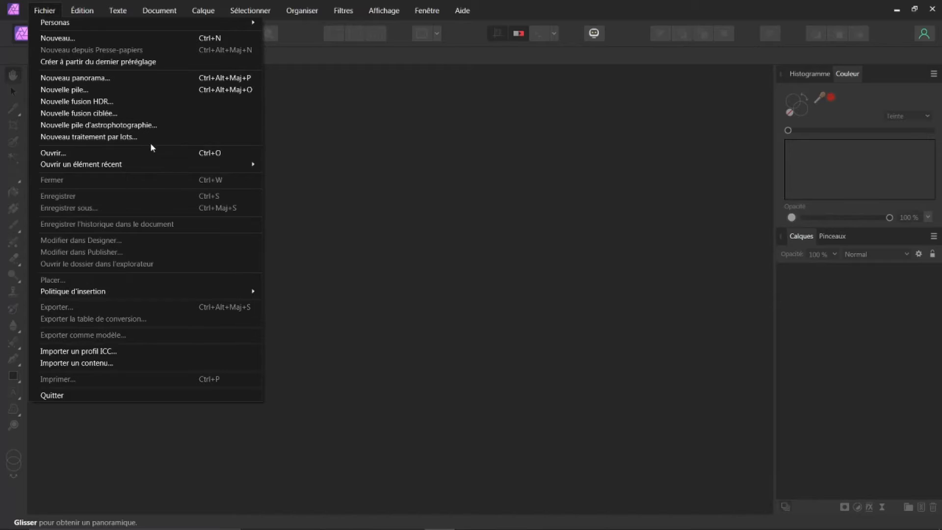
pyautogui.moveTo(167, 165)
pyautogui.moveTo(245, 167)
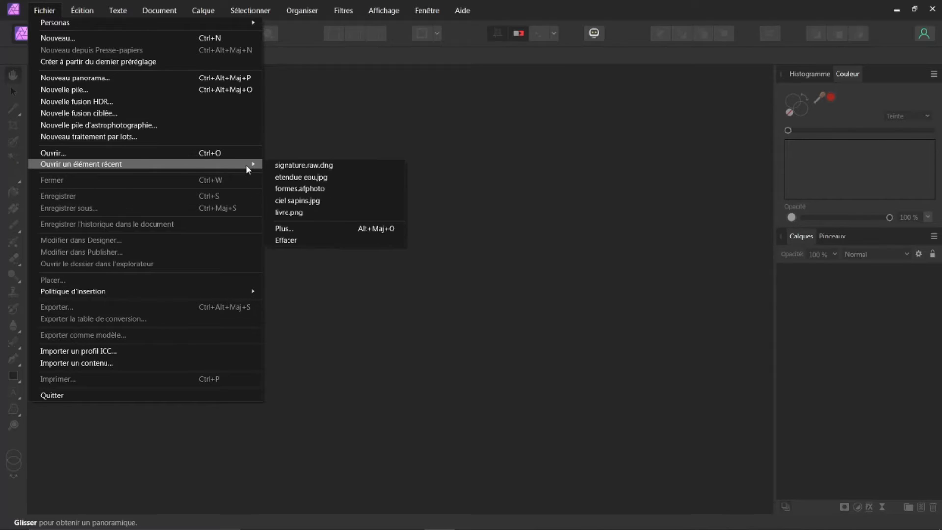
pyautogui.click(290, 167)
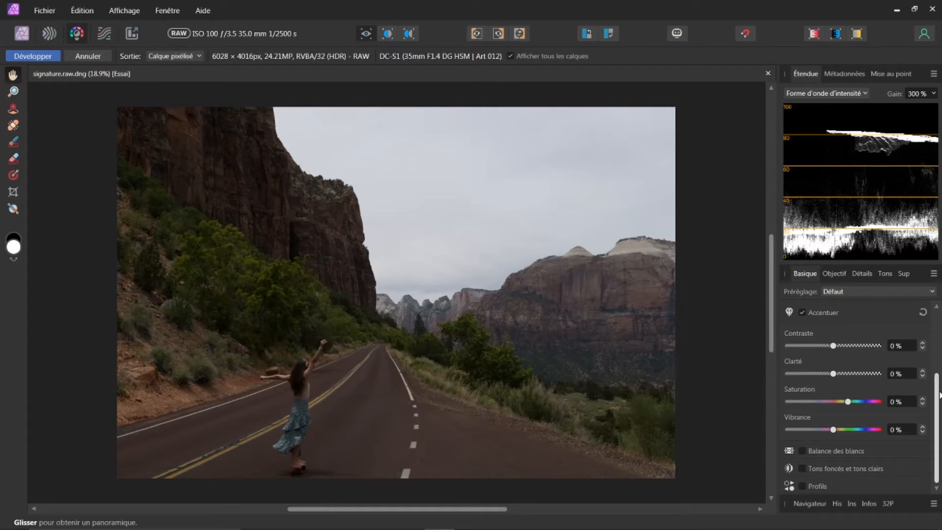
pyautogui.moveTo(935, 397); pyautogui.dragTo(935, 336)
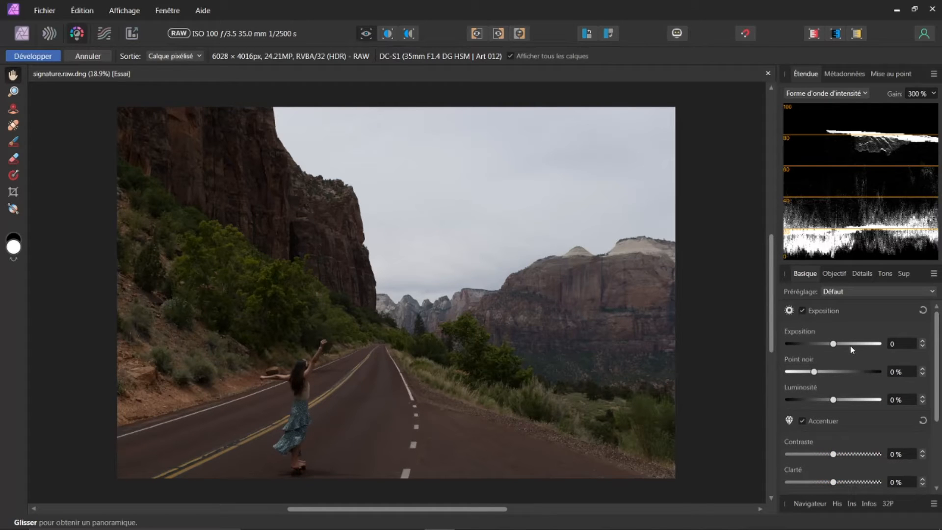
# - Set the RAW photo's exposure to about 1.603 and black point to about 9 %, and enable white balance at about 5229 K with 31 % tint
pyautogui.moveTo(839, 345); pyautogui.dragTo(851, 346)
pyautogui.moveTo(815, 373); pyautogui.dragTo(838, 374)
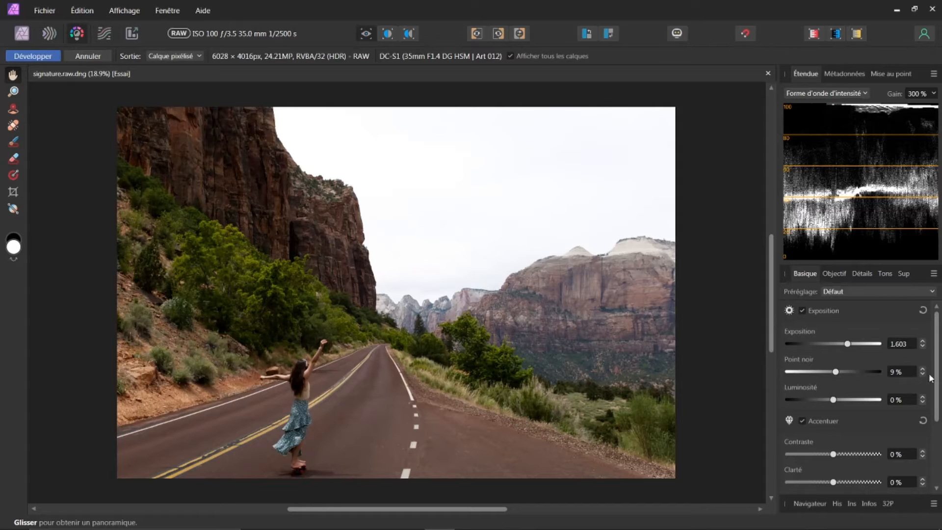
pyautogui.moveTo(939, 392); pyautogui.dragTo(941, 463)
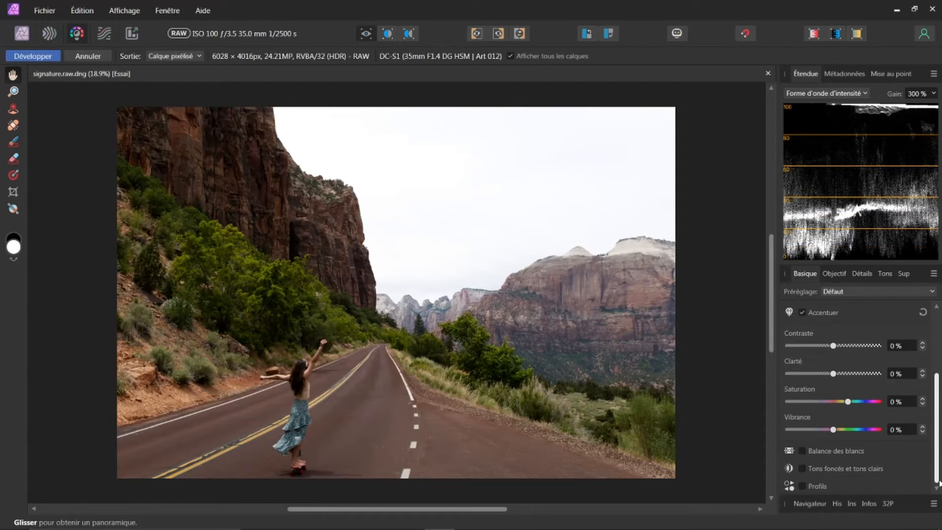
pyautogui.click(829, 452)
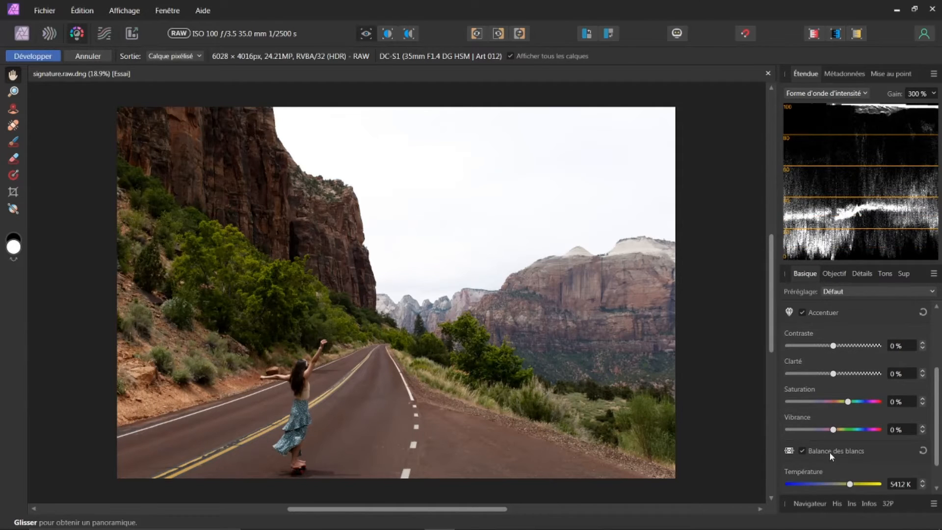
pyautogui.scroll(-2, 856, 449)
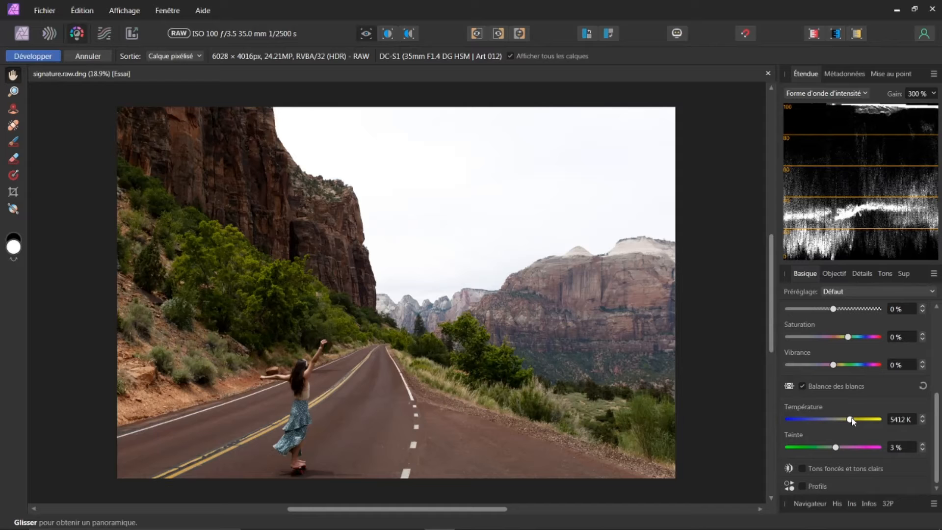
pyautogui.moveTo(850, 421); pyautogui.dragTo(864, 451)
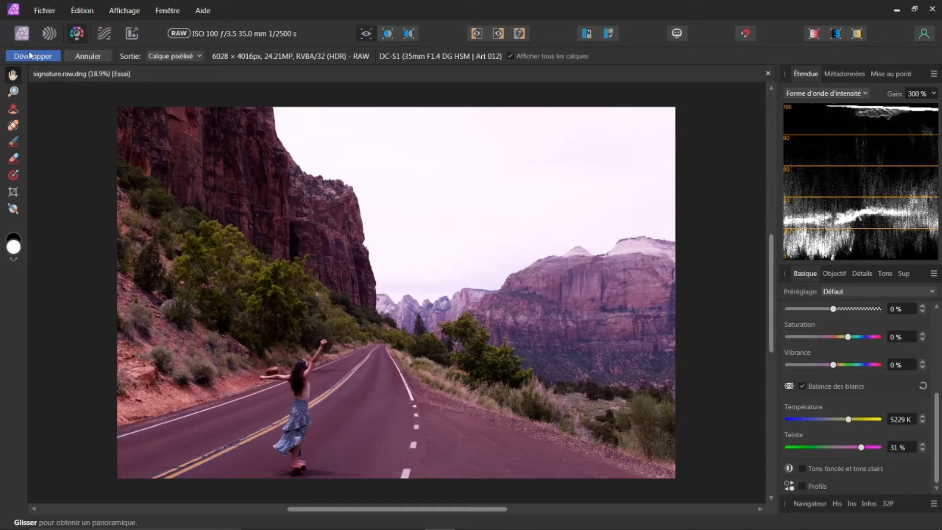
# - Choose Calque Raw (intégré) as the output type and develop the photo
pyautogui.click(199, 56)
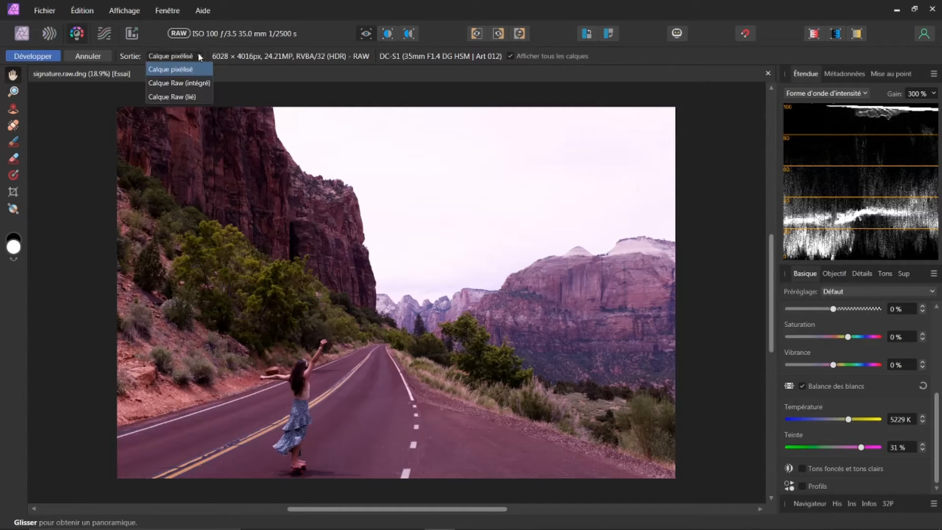
pyautogui.click(172, 87)
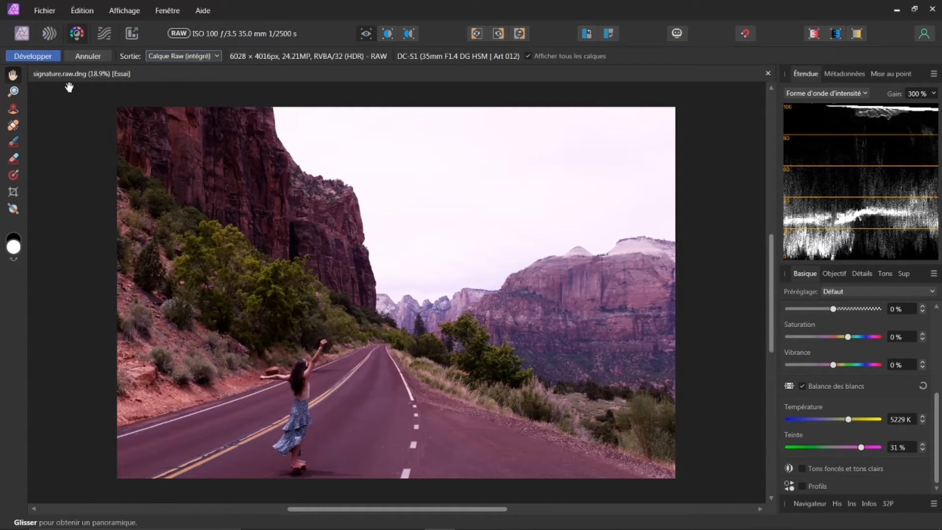
pyautogui.click(45, 57)
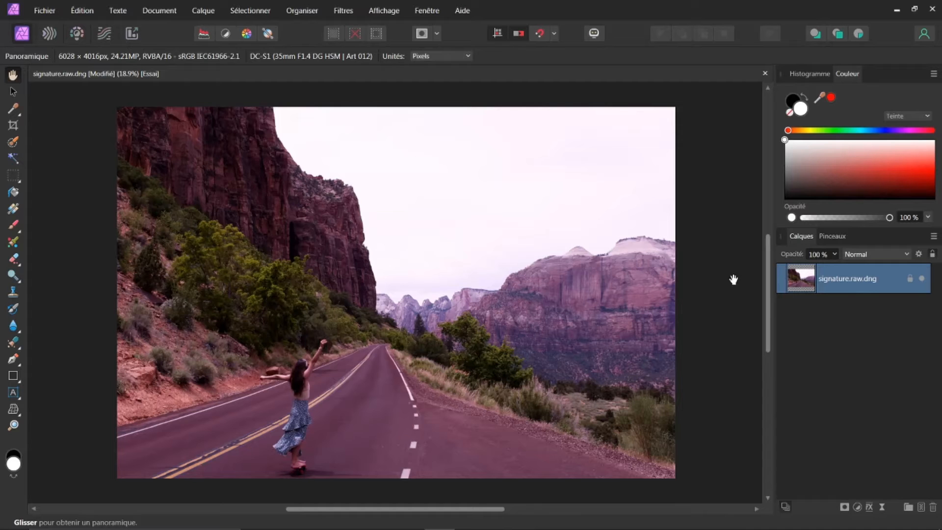
# - Reopen the embedded RAW layer's development settings, reduce the white balance tint to about 4 % and develop it again
pyautogui.doubleClick(797, 282)
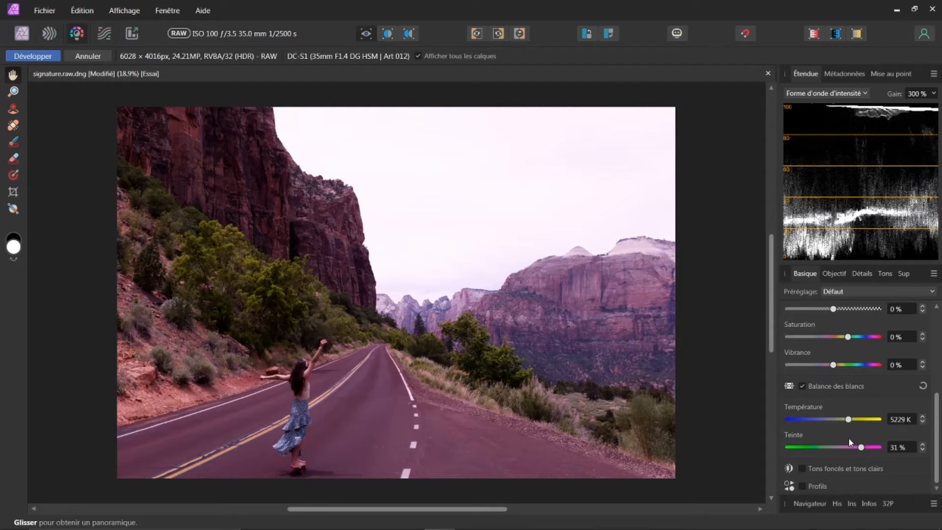
pyautogui.moveTo(861, 448); pyautogui.dragTo(836, 448)
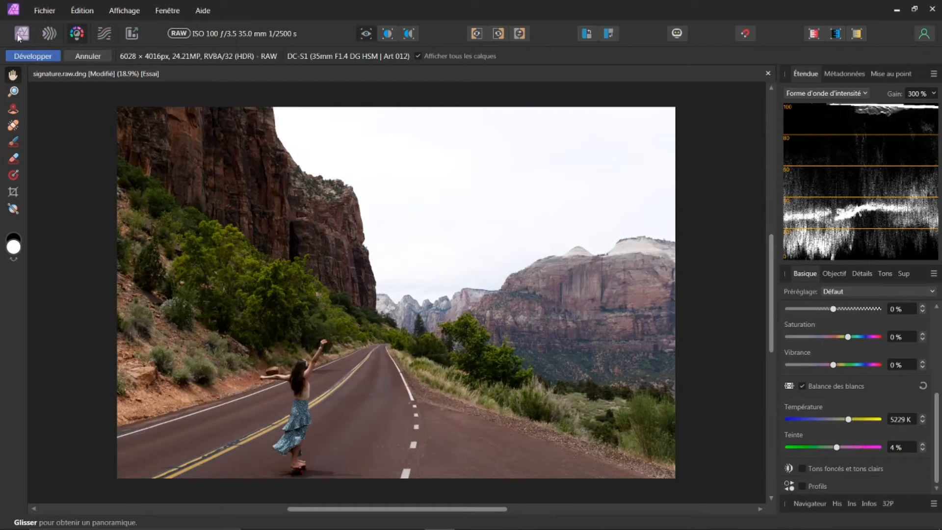
pyautogui.click(45, 57)
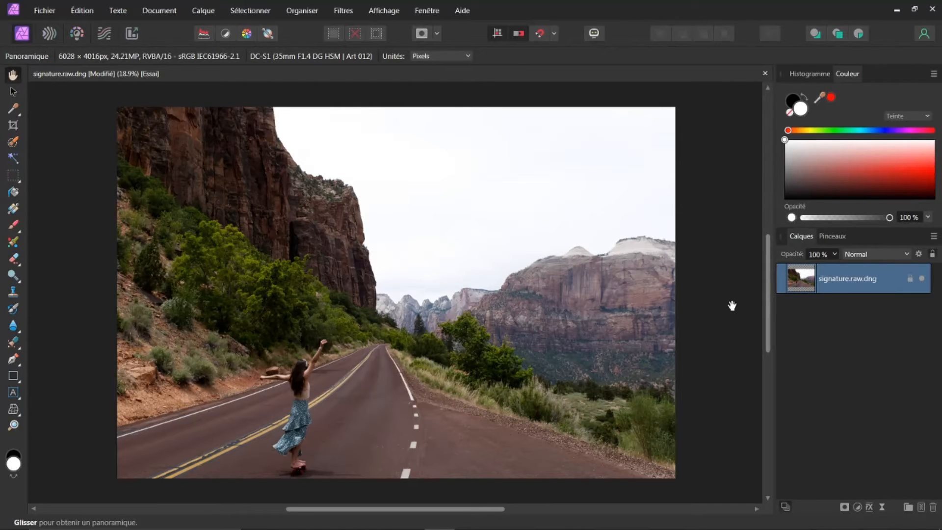
# - Add a Noir et blanc adjustment to the photo with red at about 43 % and yellow at about 53 %
pyautogui.click(859, 509)
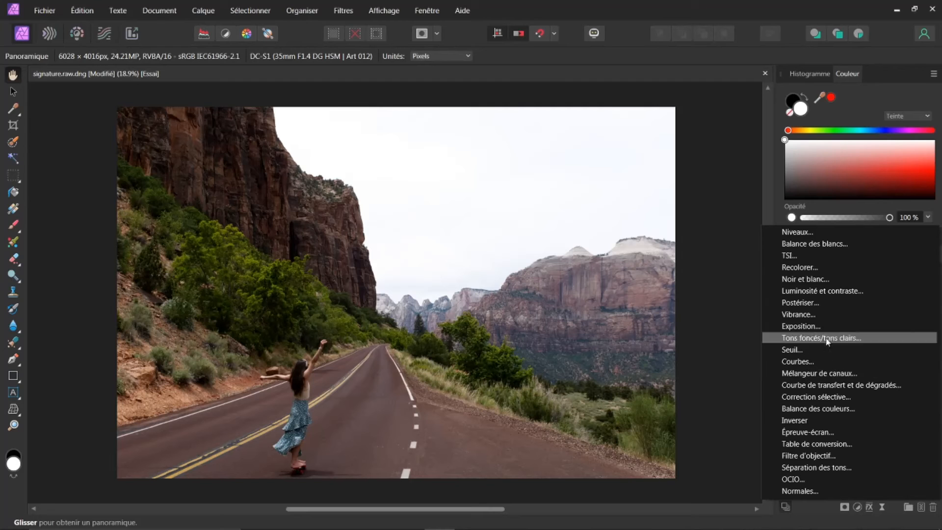
pyautogui.click(805, 280)
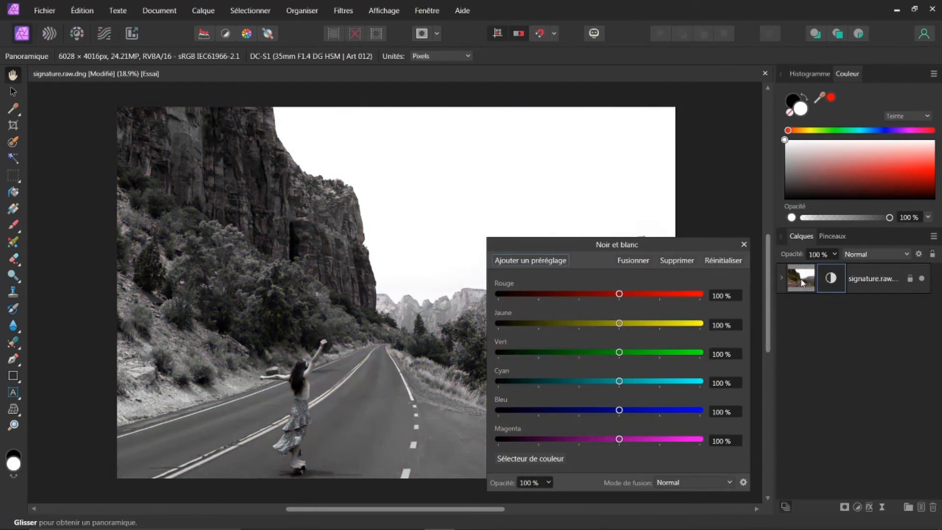
pyautogui.moveTo(619, 294); pyautogui.dragTo(596, 293)
pyautogui.moveTo(621, 326); pyautogui.dragTo(602, 326)
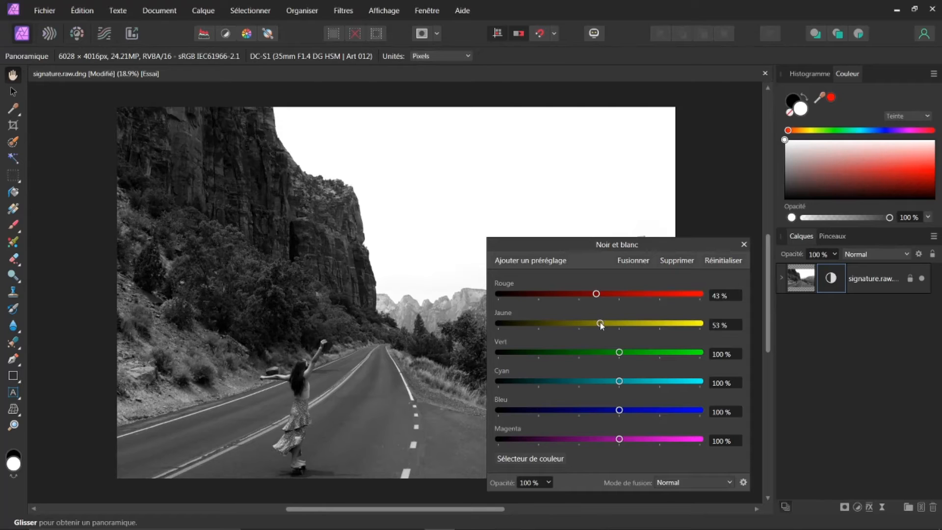
pyautogui.click(744, 244)
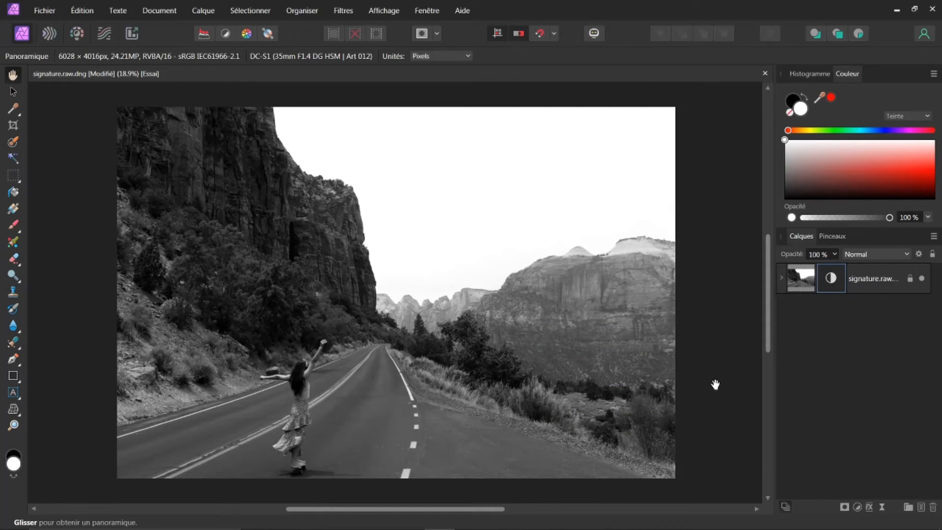
# - Expand the signature.raw.dng layer, reopen it in the Develop persona with its nested adjustment shown, and develop it without changes
pyautogui.click(781, 278)
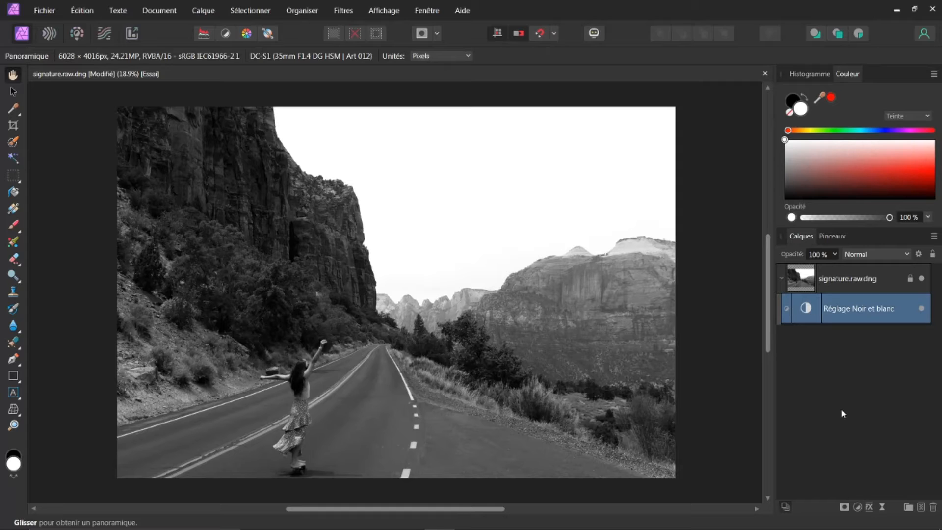
pyautogui.click(805, 284)
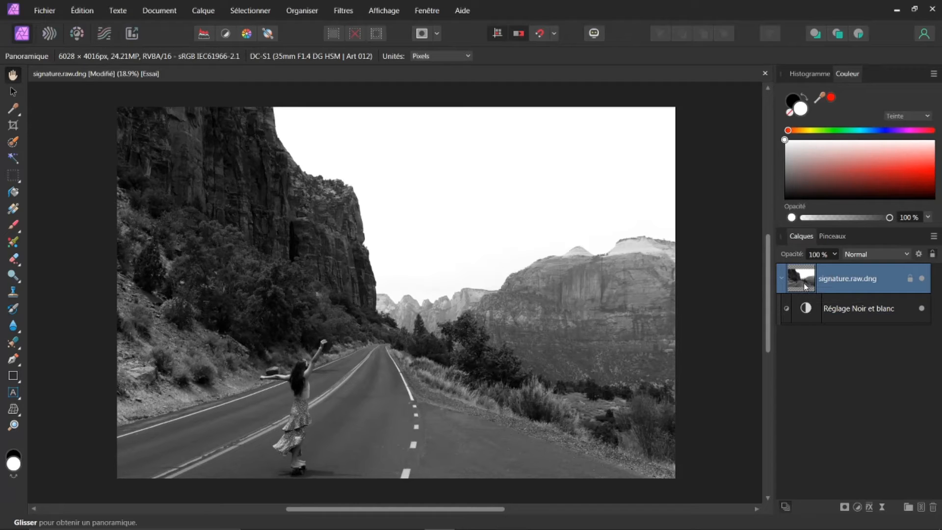
pyautogui.doubleClick(802, 282)
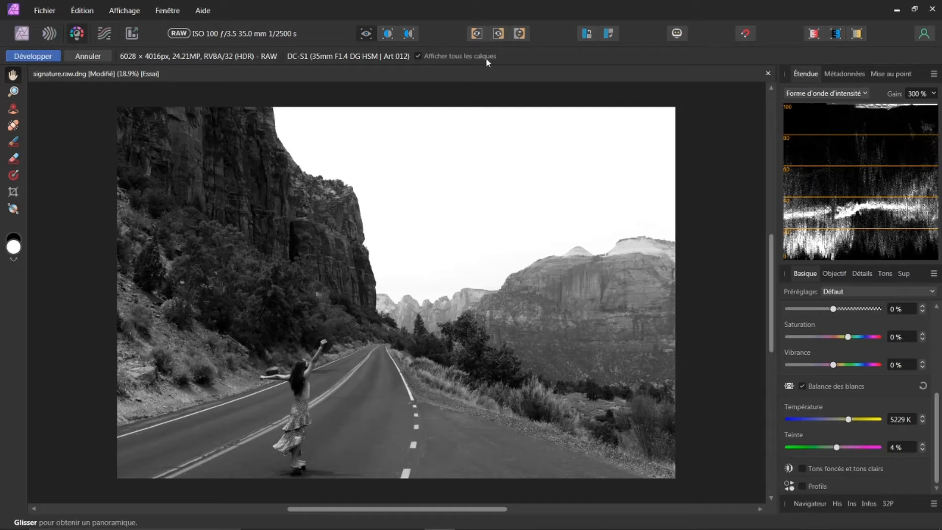
pyautogui.click(33, 56)
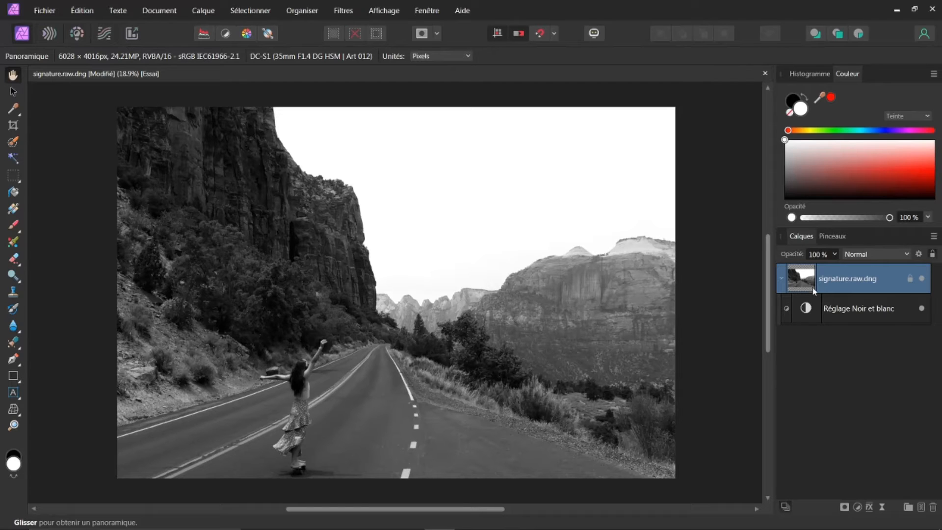
# - Move the Noir et blanc adjustment out of the signature.raw.dng layer and place it above the photo
pyautogui.click(782, 276)
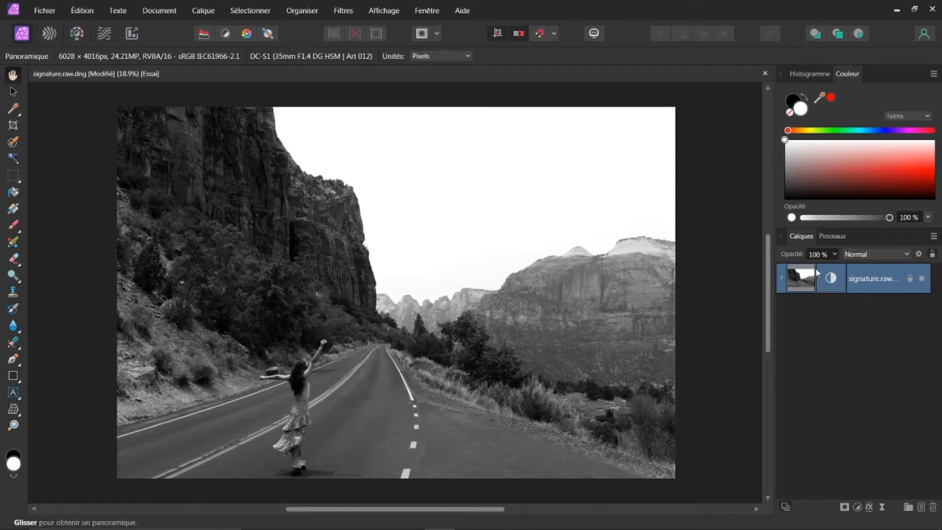
pyautogui.click(782, 278)
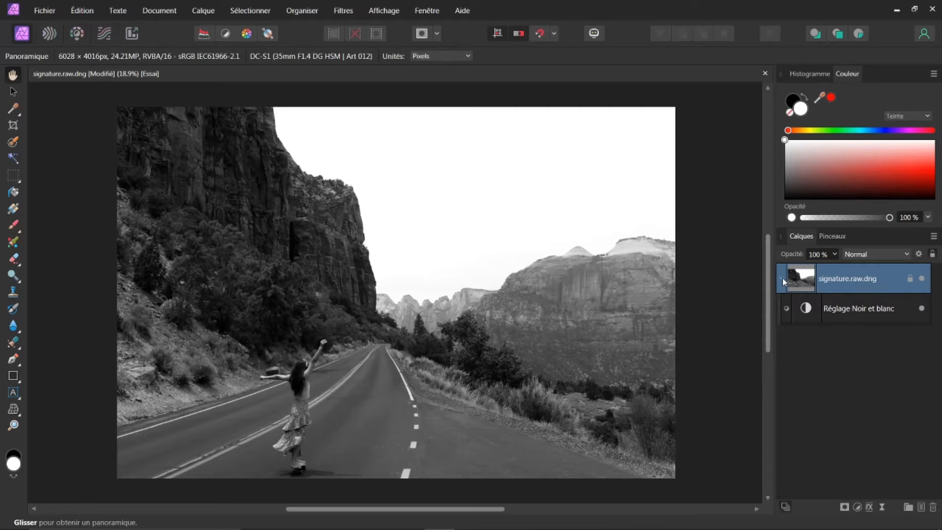
pyautogui.moveTo(806, 308); pyautogui.dragTo(821, 262)
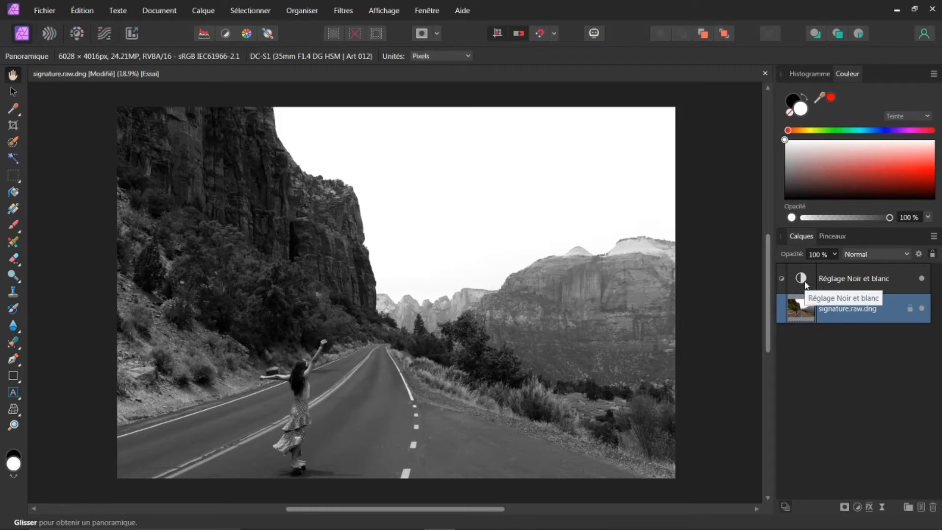
# - Reopen the RAW layer in the Develop persona, turn off Afficher tous les calques, develop it and hide the Noir et blanc adjustment
pyautogui.doubleClick(799, 308)
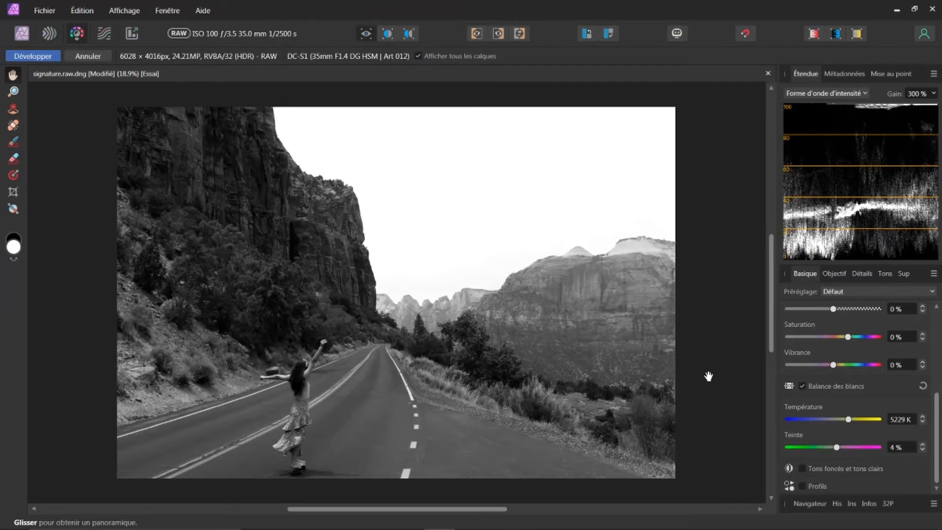
pyautogui.click(418, 55)
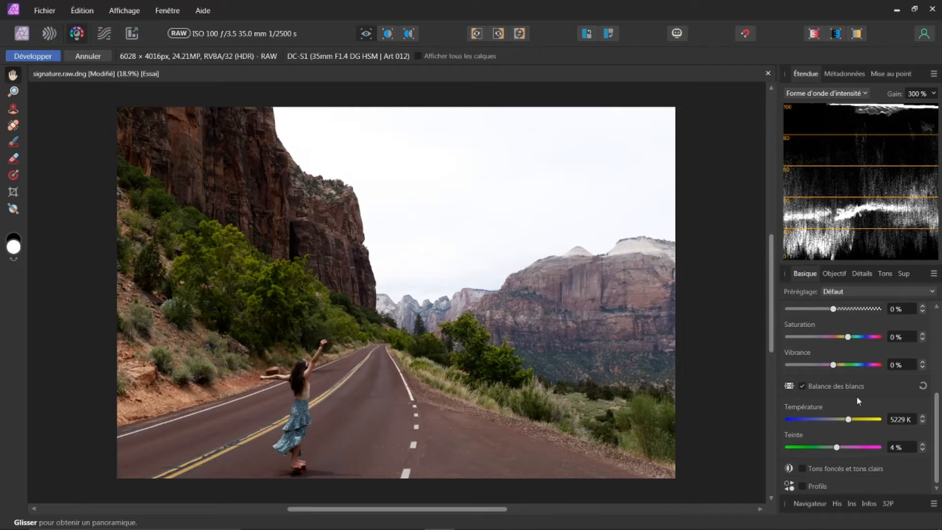
pyautogui.click(25, 57)
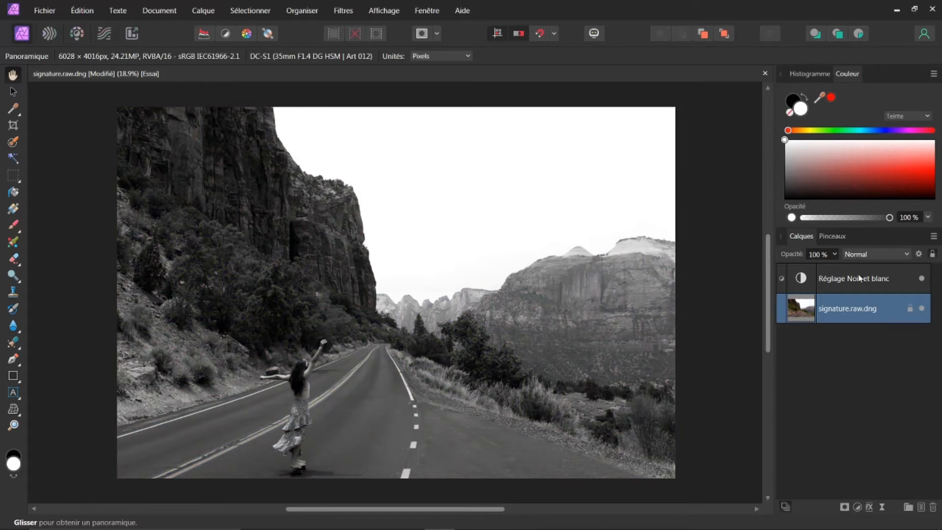
pyautogui.click(922, 278)
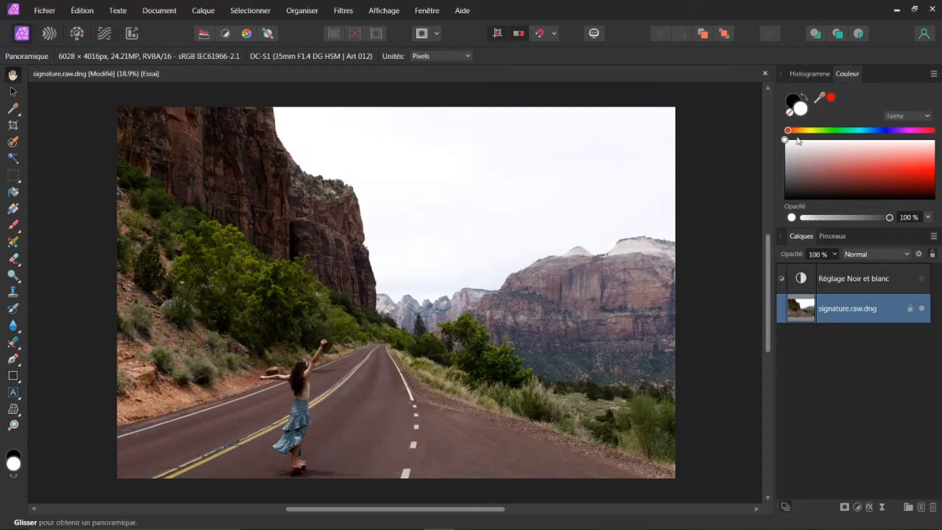
# - Close signature.raw.dng without saving and open formes.afphoto from the recent files
pyautogui.click(765, 74)
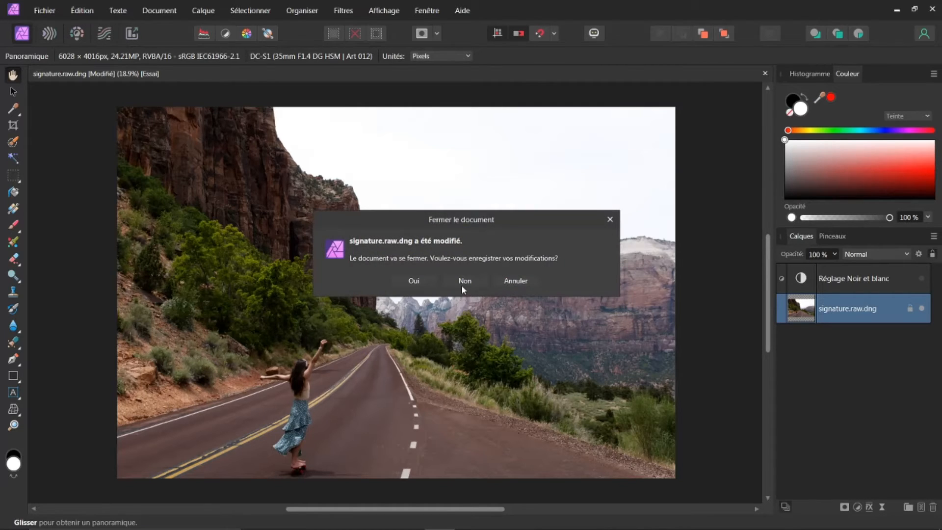
pyautogui.click(463, 283)
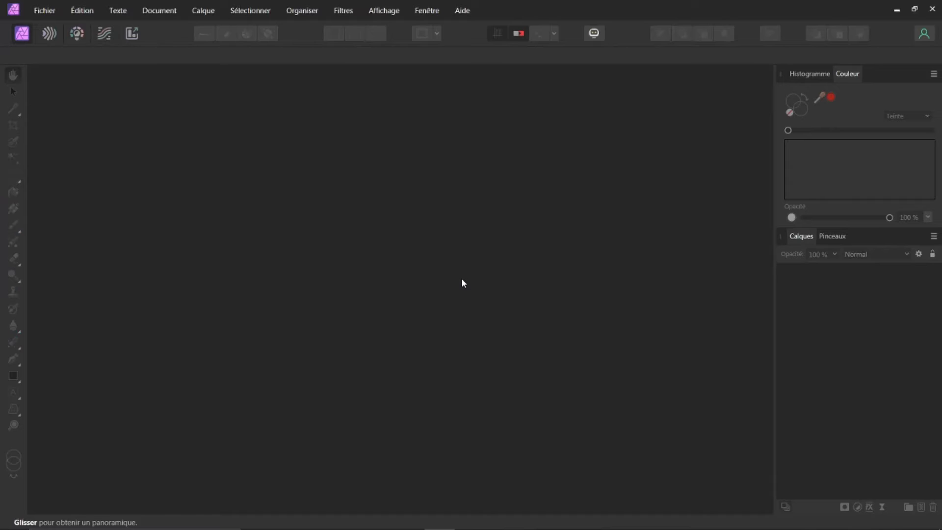
pyautogui.click(45, 15)
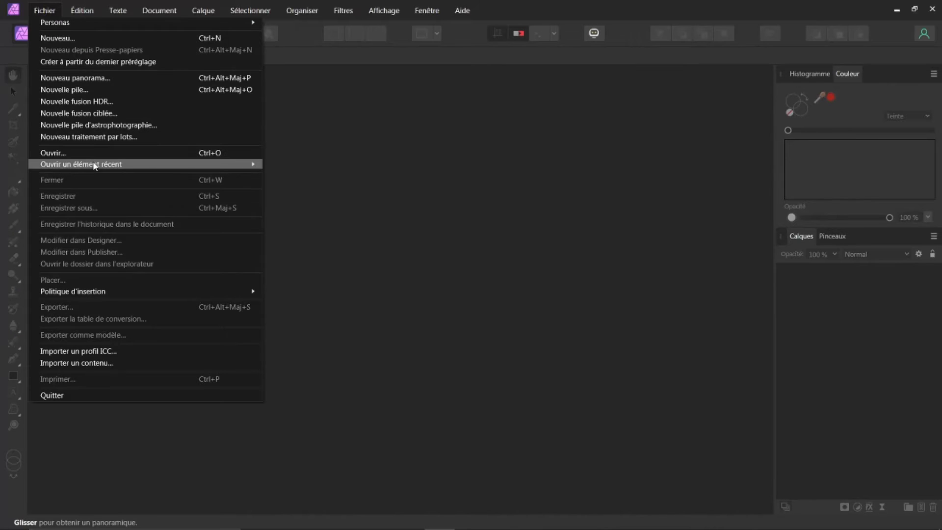
pyautogui.moveTo(204, 166)
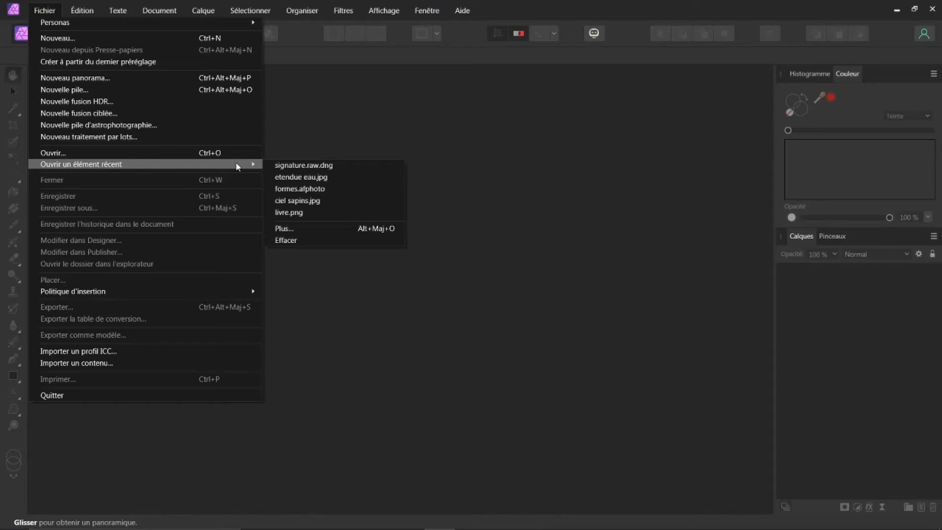
pyautogui.click(301, 189)
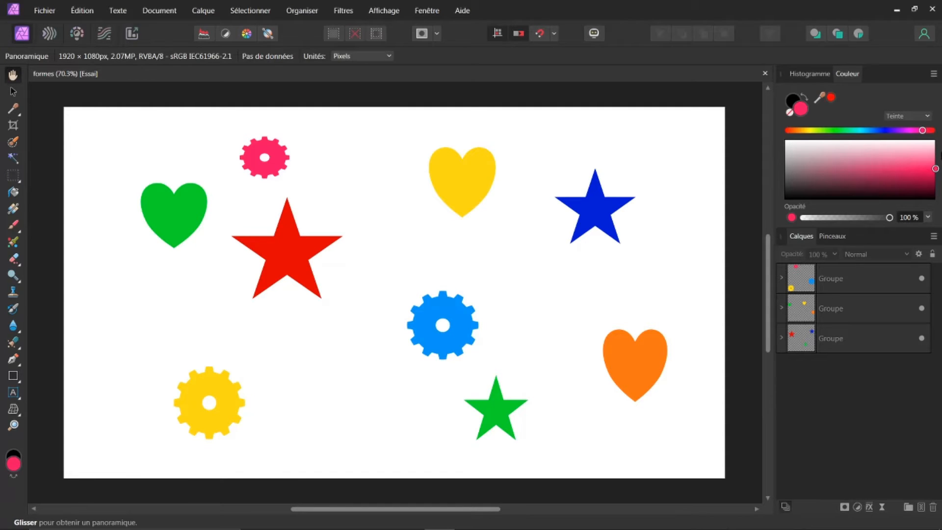
# - Turn off group thumbnails in the Calques panel and set the layer thumbnails to small
pyautogui.click(934, 236)
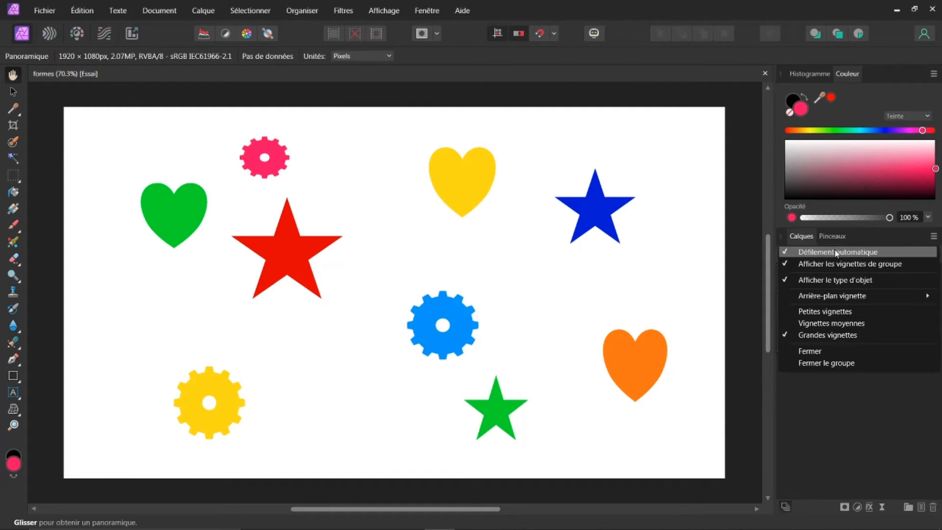
pyautogui.click(825, 265)
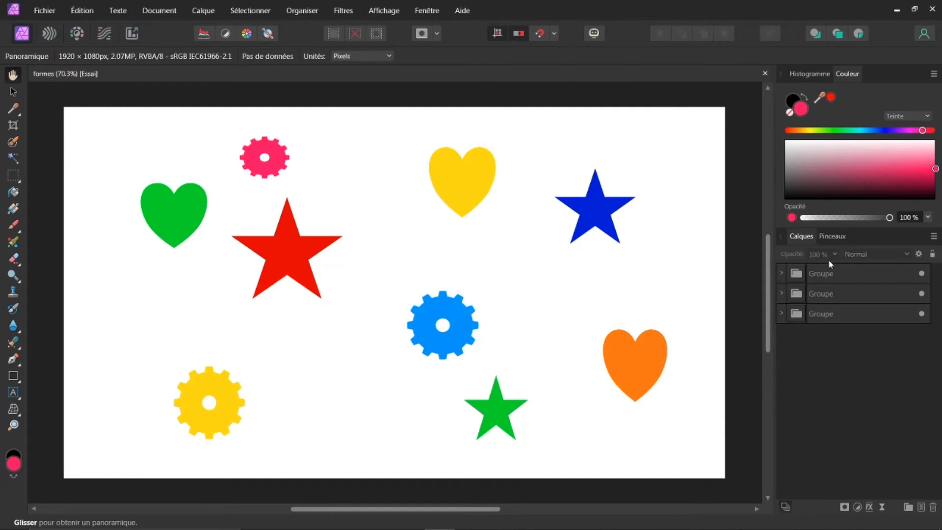
pyautogui.click(934, 236)
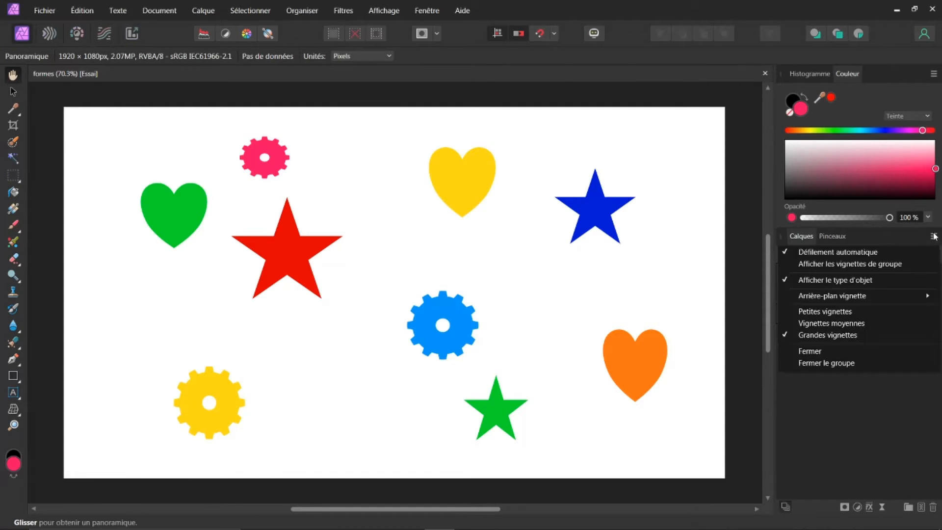
pyautogui.click(825, 314)
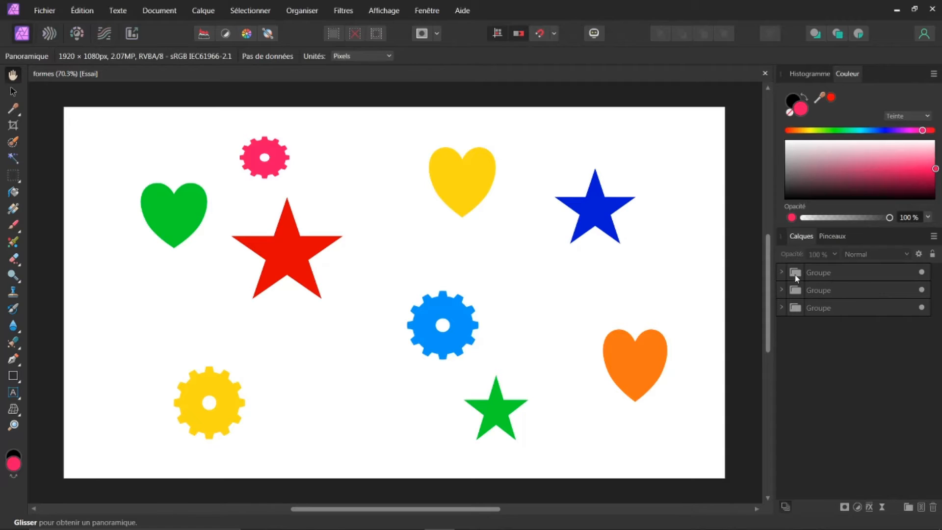
# - Expand the gears group, select it with the Move tool from the canvas, and select its blue, yellow and pink gear layers individually
pyautogui.click(782, 271)
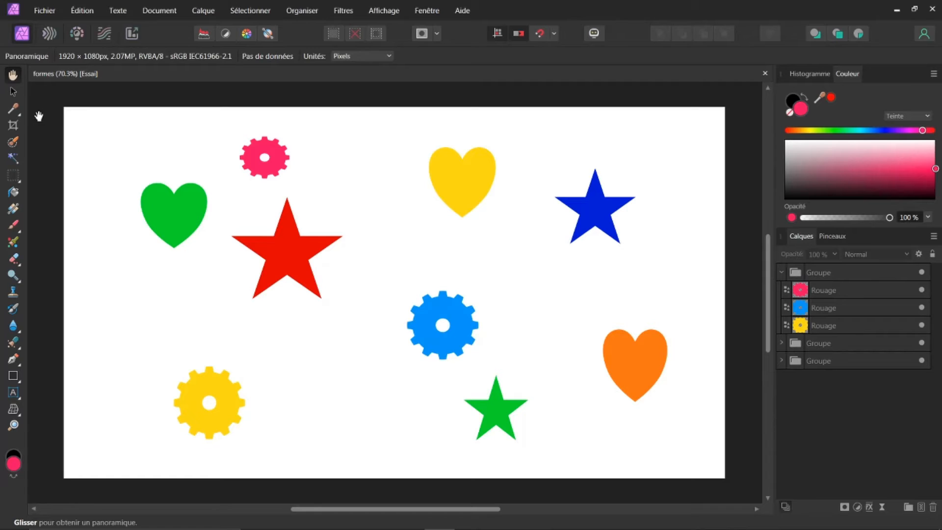
pyautogui.click(13, 93)
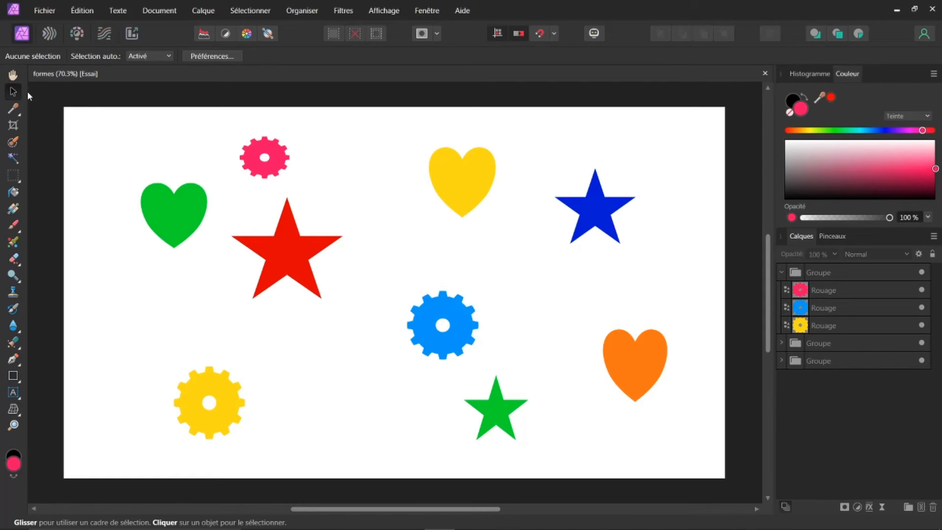
pyautogui.click(439, 315)
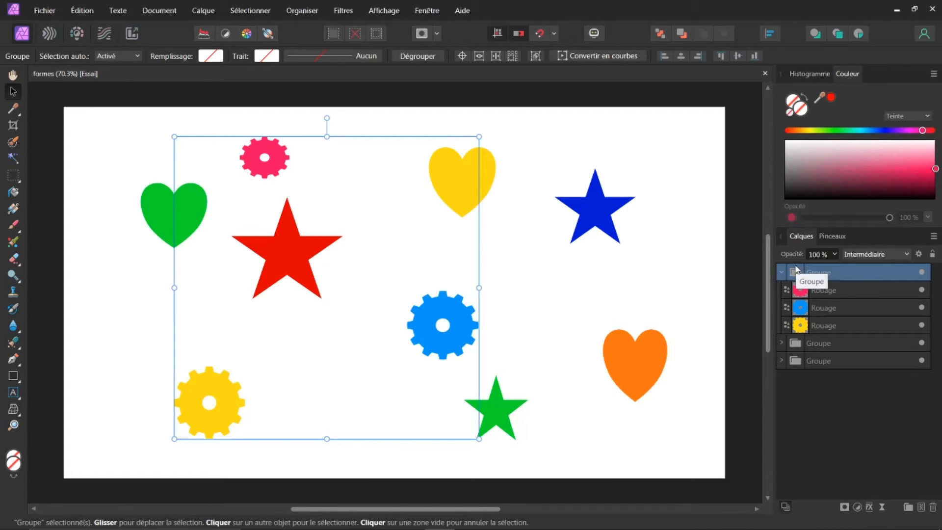
pyautogui.click(800, 310)
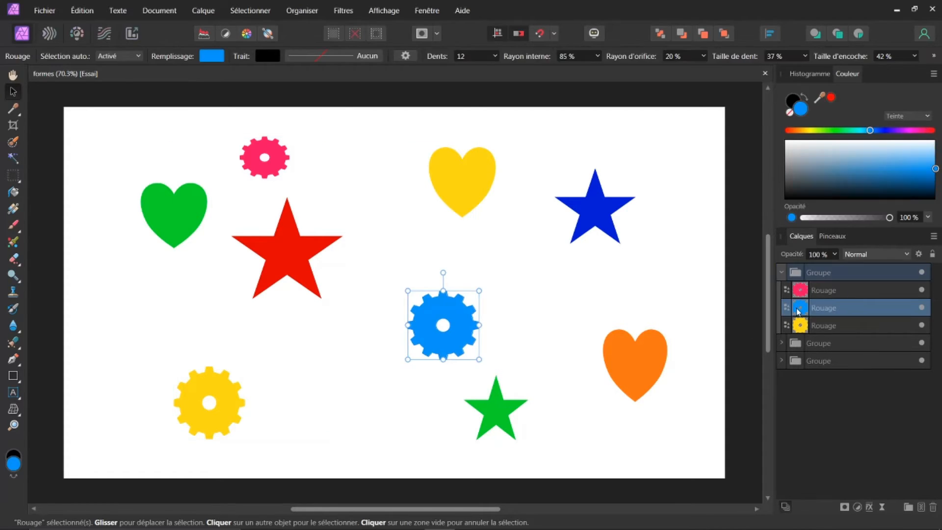
pyautogui.click(801, 326)
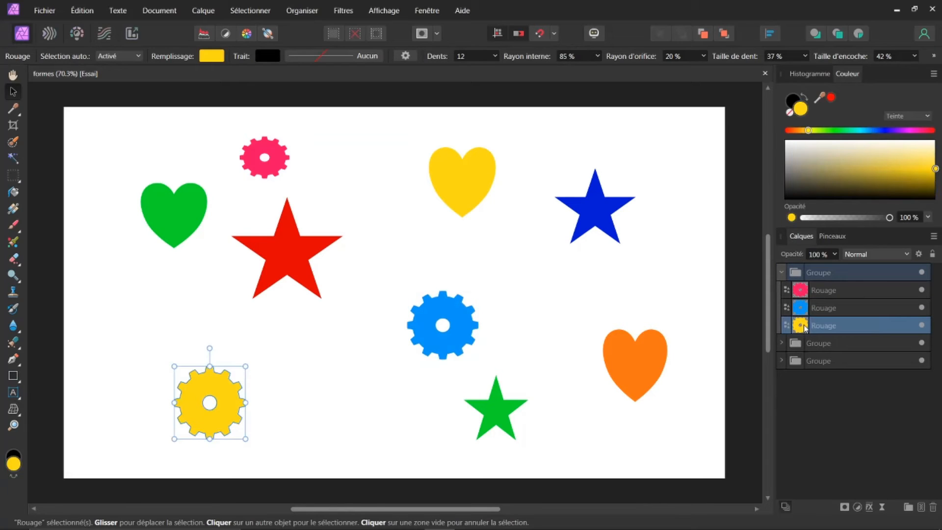
pyautogui.click(808, 291)
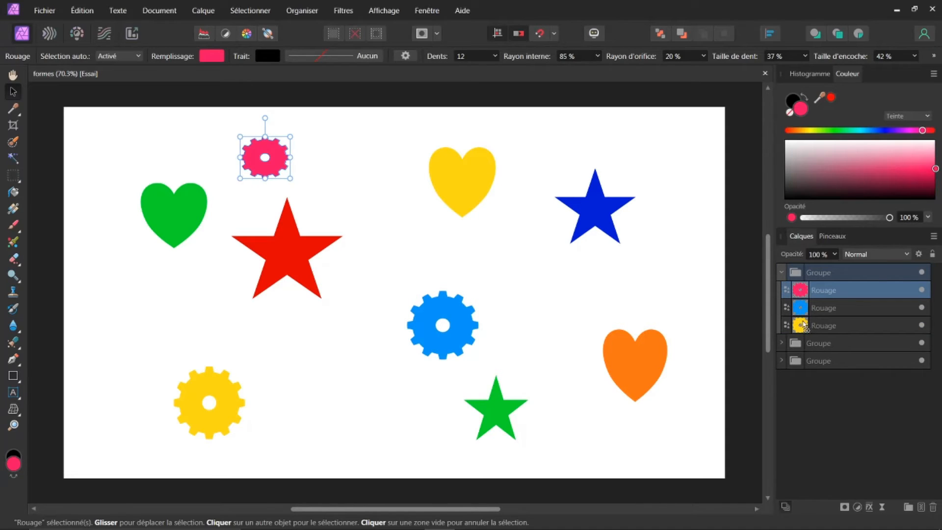
# - Select the blue, pink and yellow gears one after another directly on the canvas
pyautogui.click(463, 320)
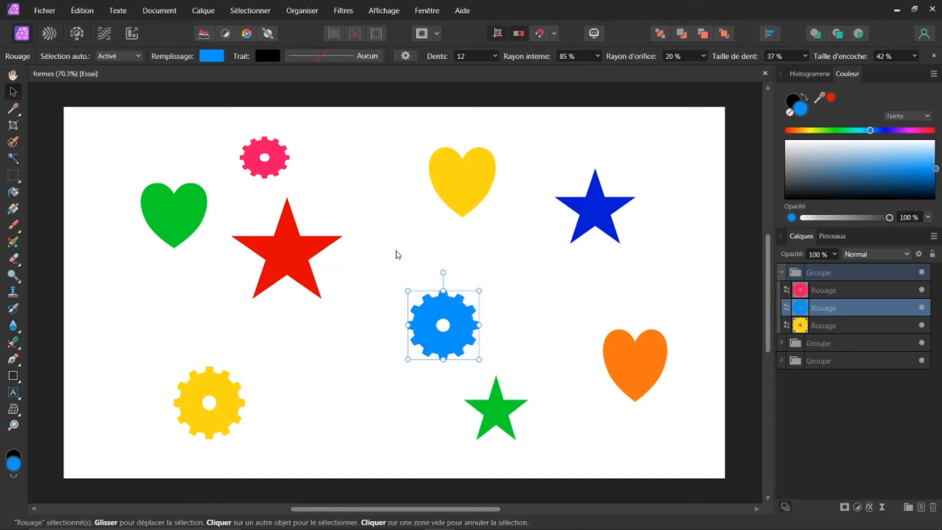
pyautogui.click(273, 163)
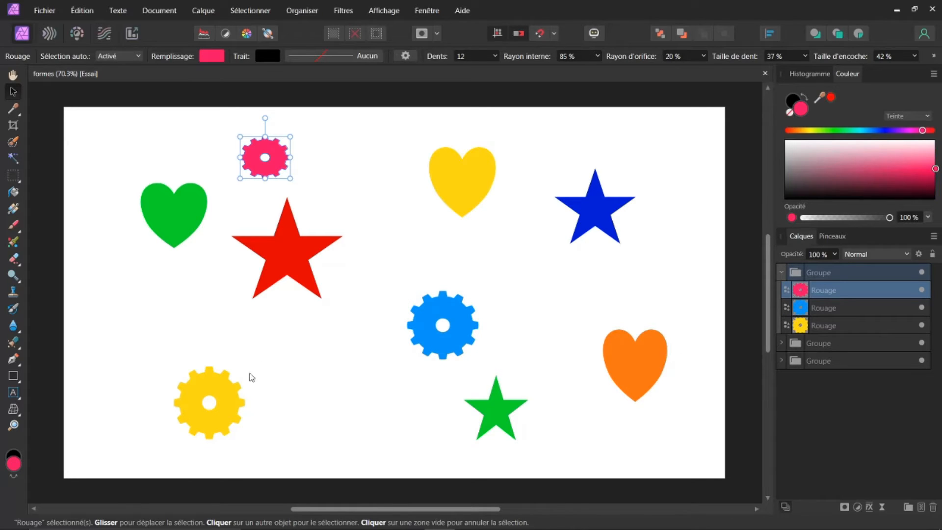
pyautogui.click(232, 393)
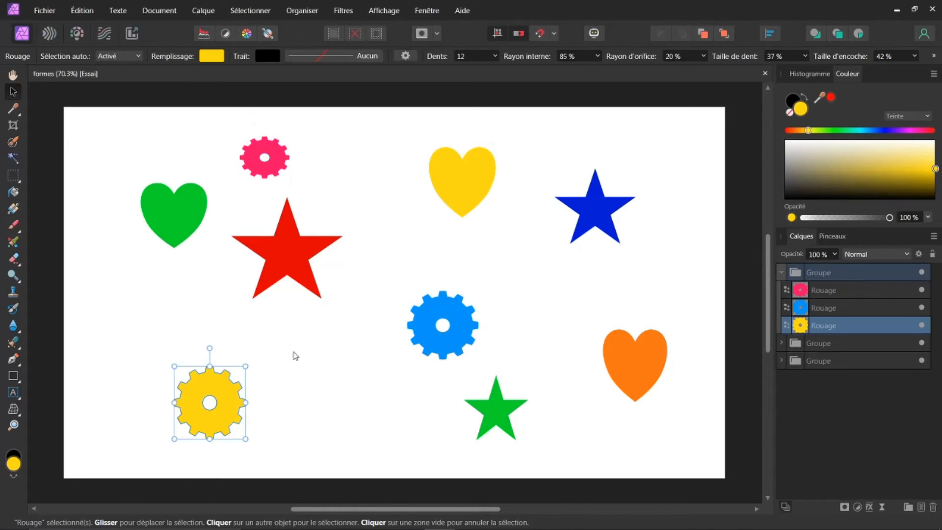
pyautogui.click(428, 314)
pyautogui.click(268, 170)
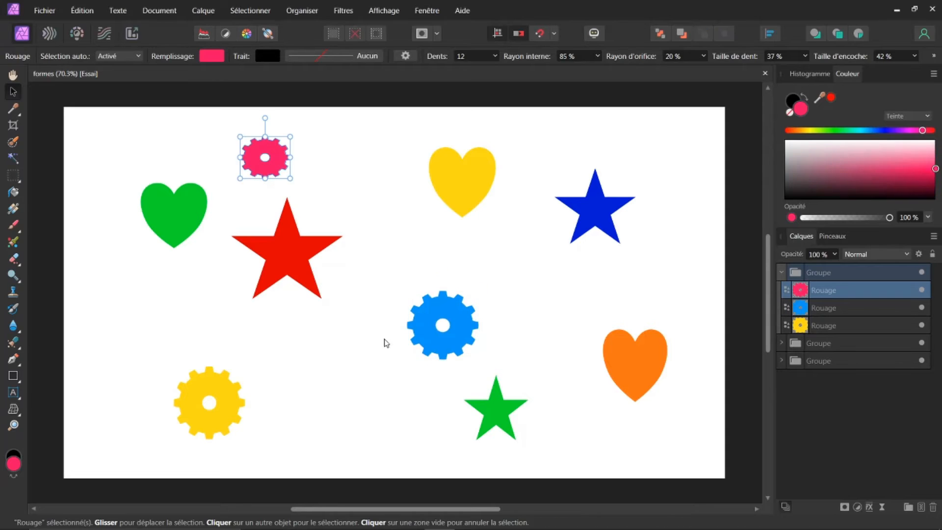
# - Select the hearts group through the orange heart on the canvas and expand that group in the layer list
pyautogui.click(633, 362)
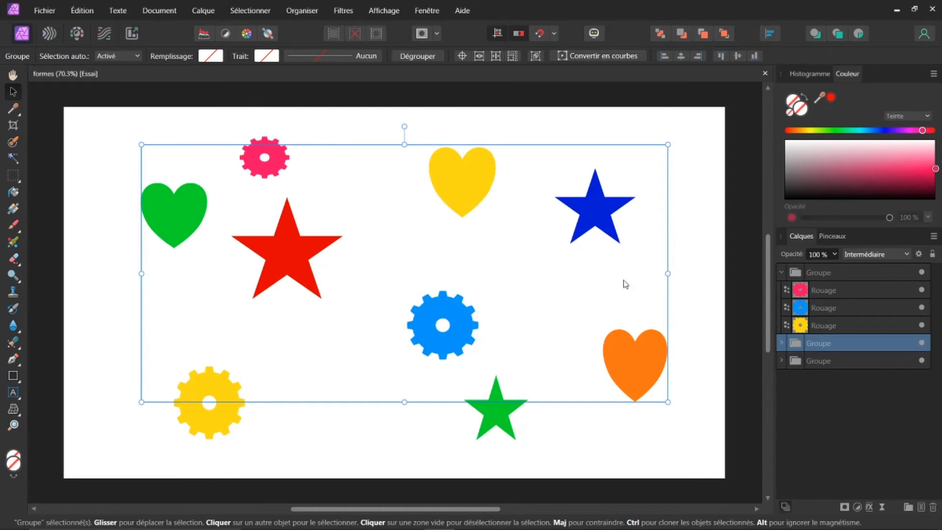
pyautogui.click(782, 343)
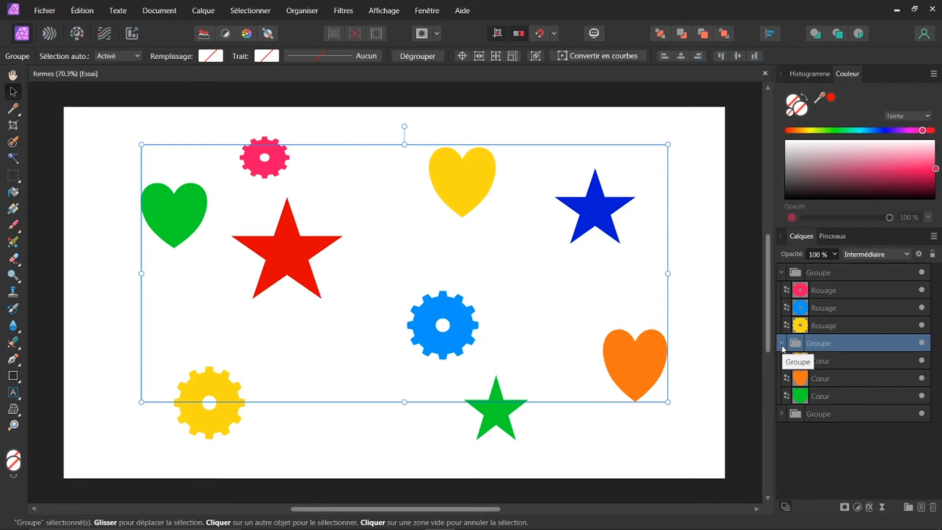
pyautogui.click(782, 343)
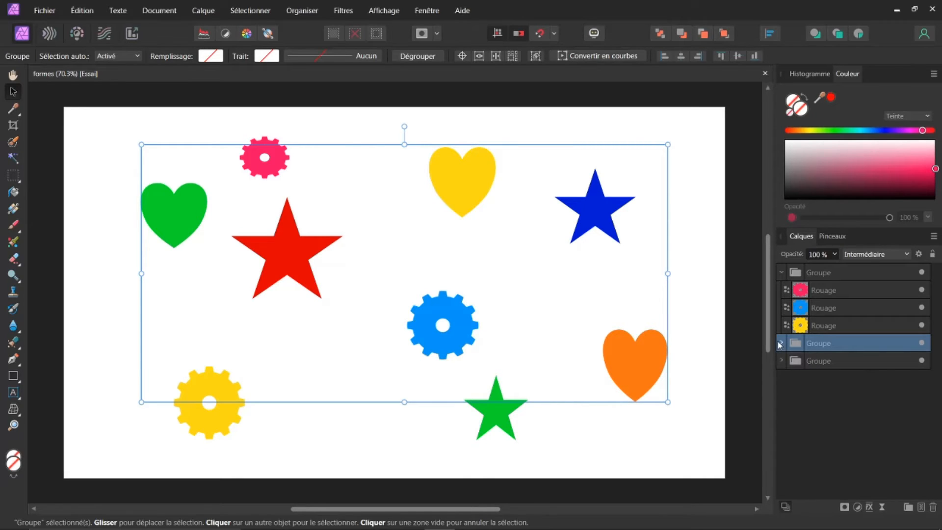
pyautogui.click(781, 344)
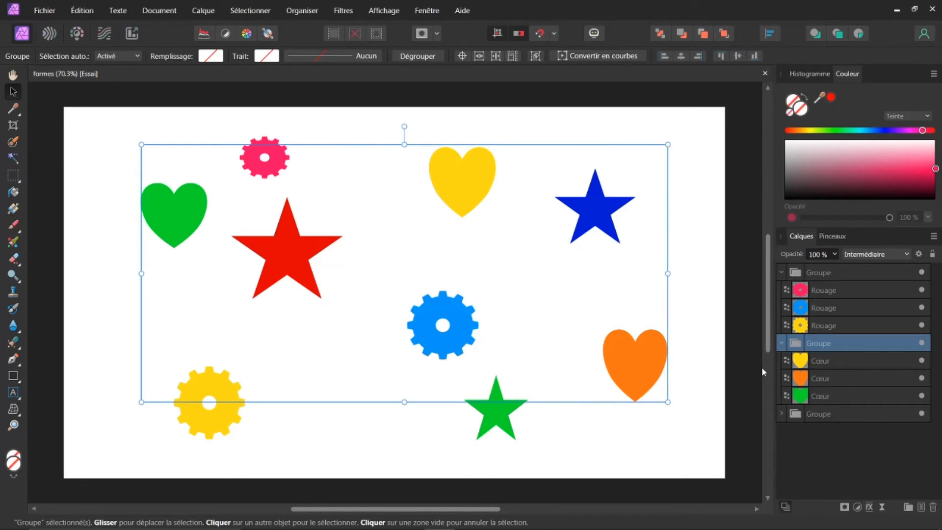
# - Select the orange heart's layer, and the yellow and green hearts on the canvas
pyautogui.click(802, 378)
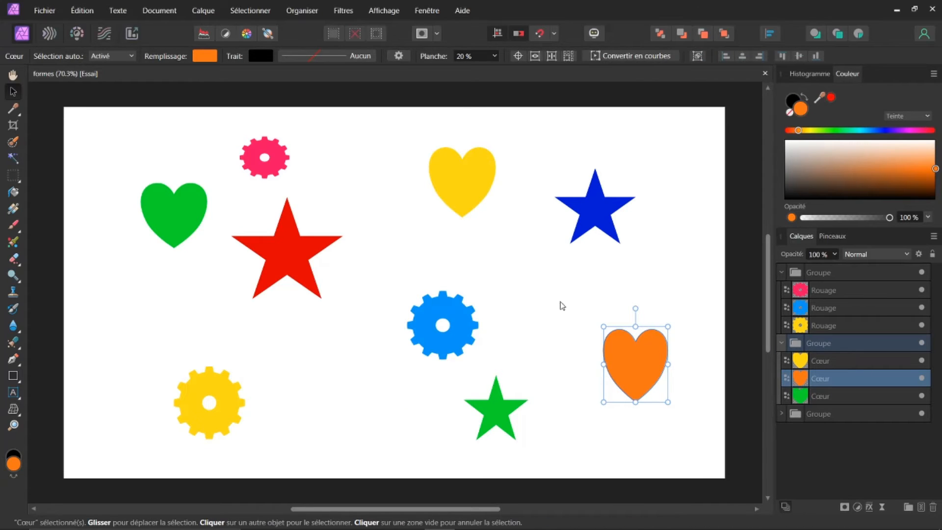
pyautogui.click(448, 186)
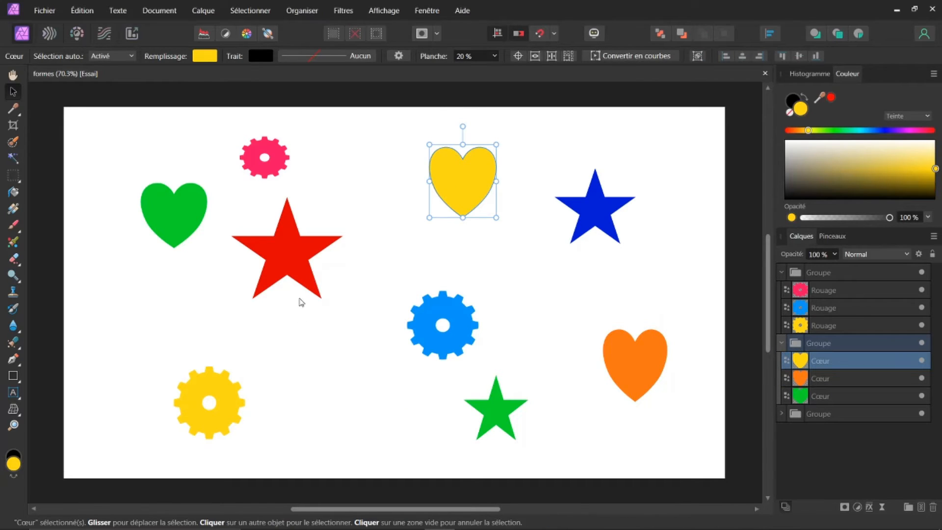
pyautogui.click(200, 201)
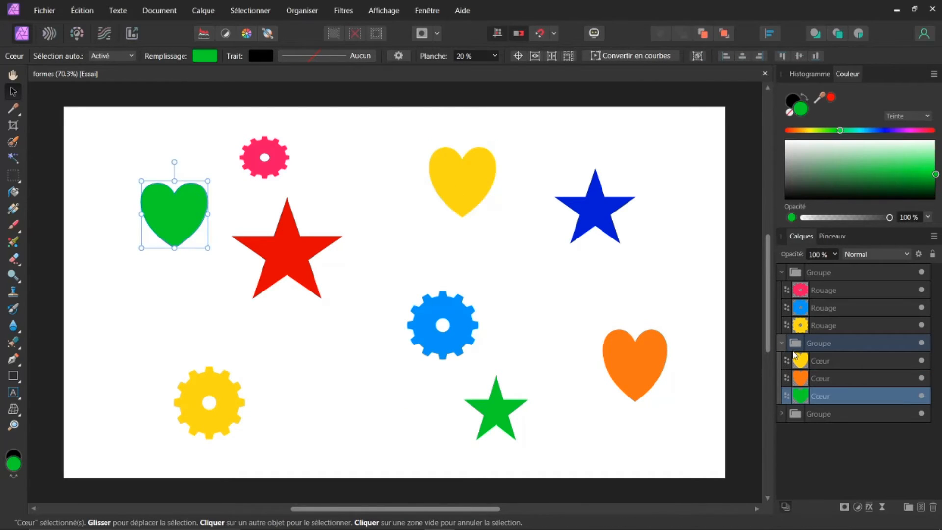
# - Select the whole gears group from the canvas and collapse the gears and hearts groups
pyautogui.click(282, 166)
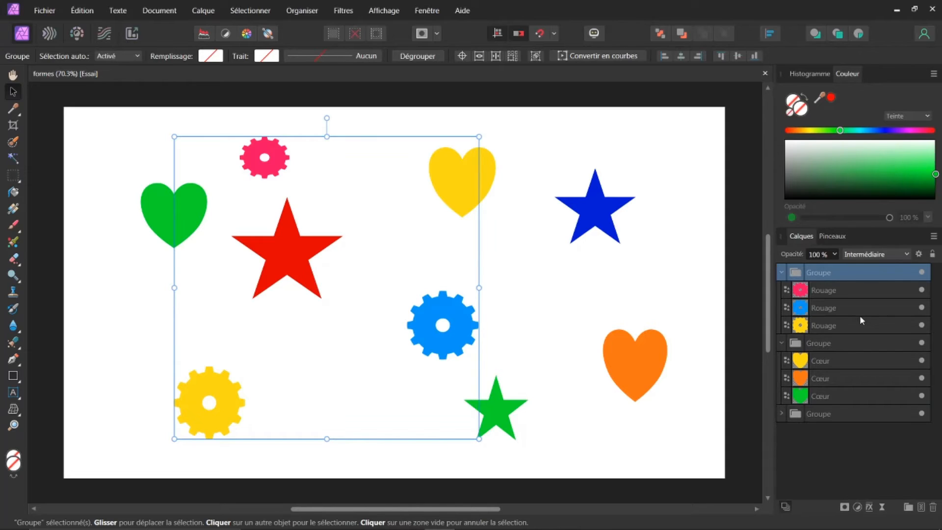
pyautogui.click(782, 273)
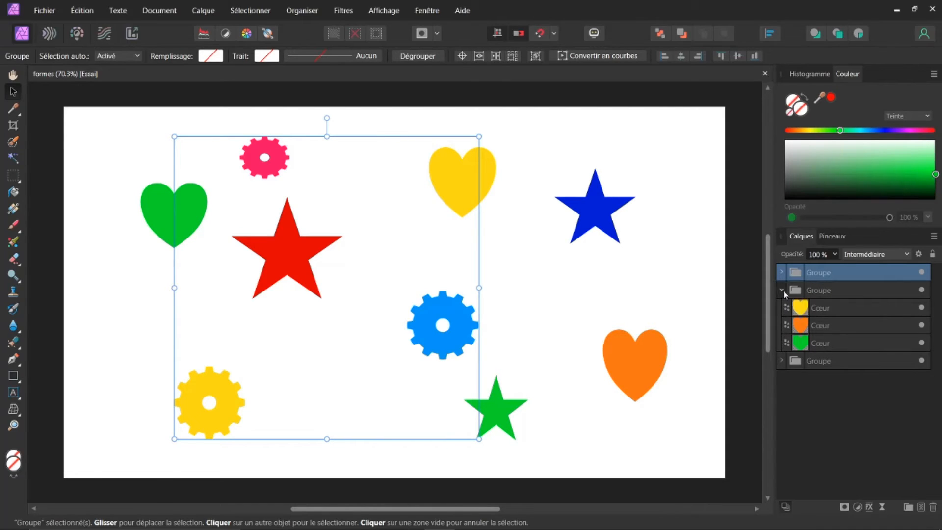
pyautogui.click(781, 290)
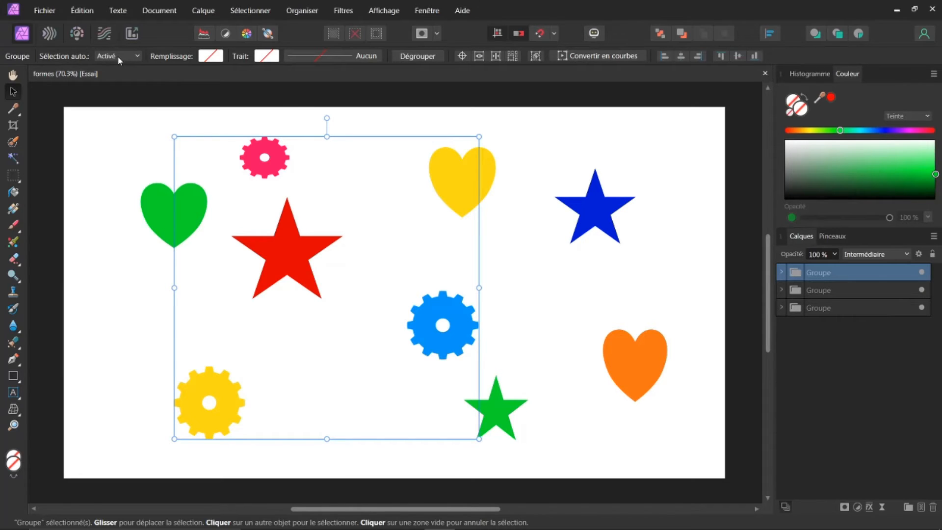
# - Set the Move tool's Sélection auto. option to Calques
pyautogui.click(14, 77)
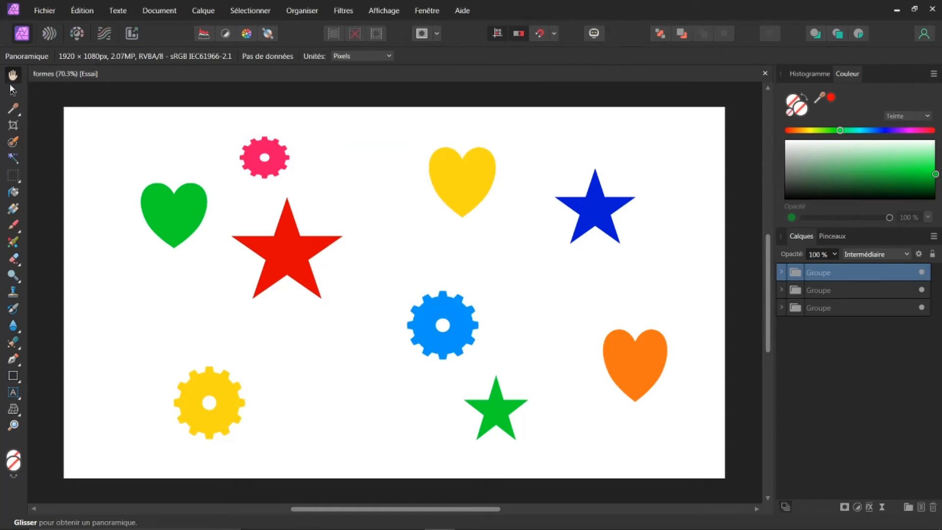
pyautogui.click(12, 91)
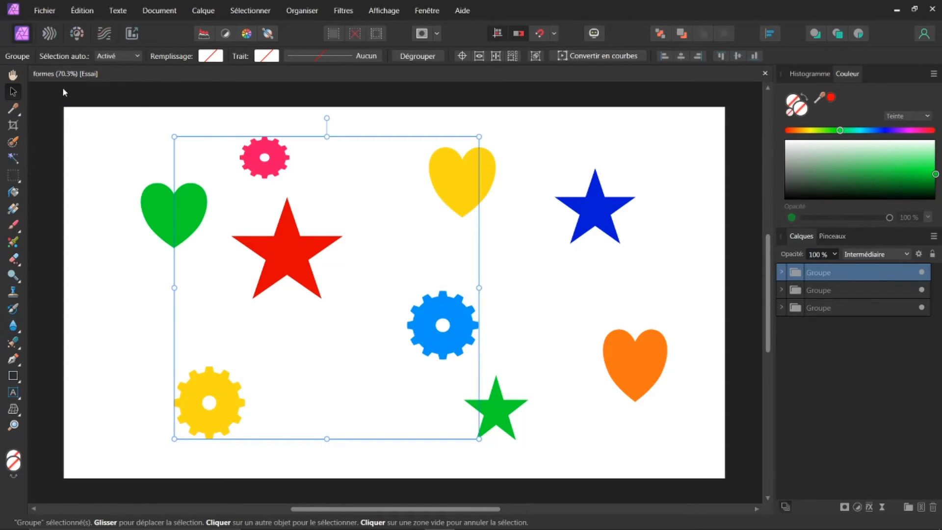
pyautogui.click(136, 57)
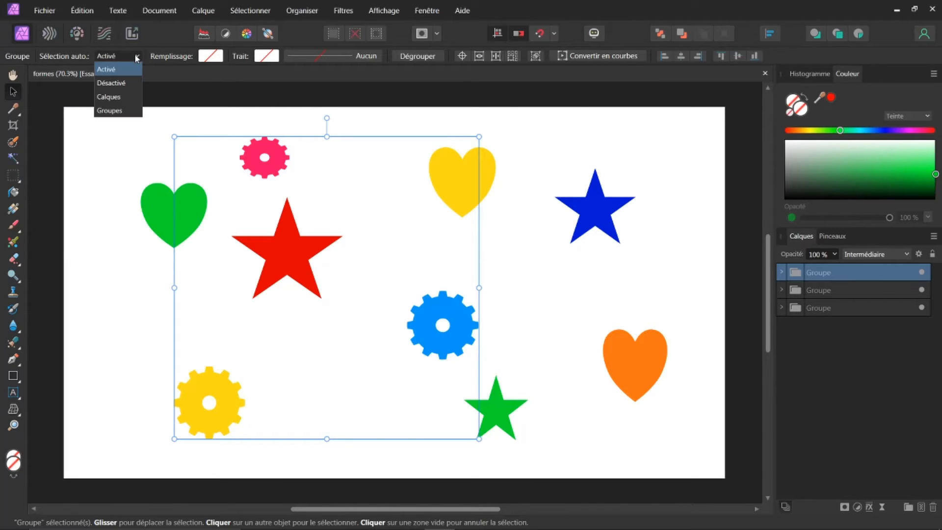
pyautogui.click(115, 98)
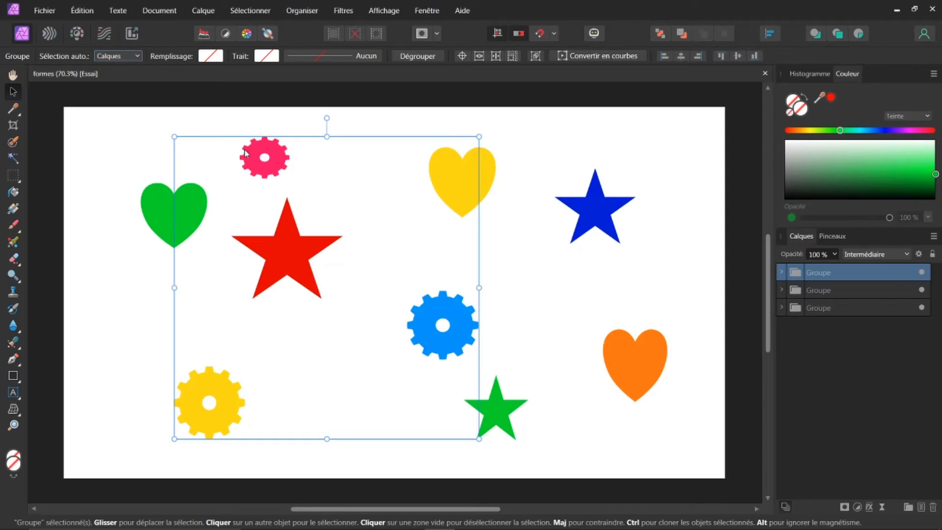
# - Select individual stars, hearts and gears from all three groups directly on the canvas, ending with the green star
pyautogui.doubleClick(598, 210)
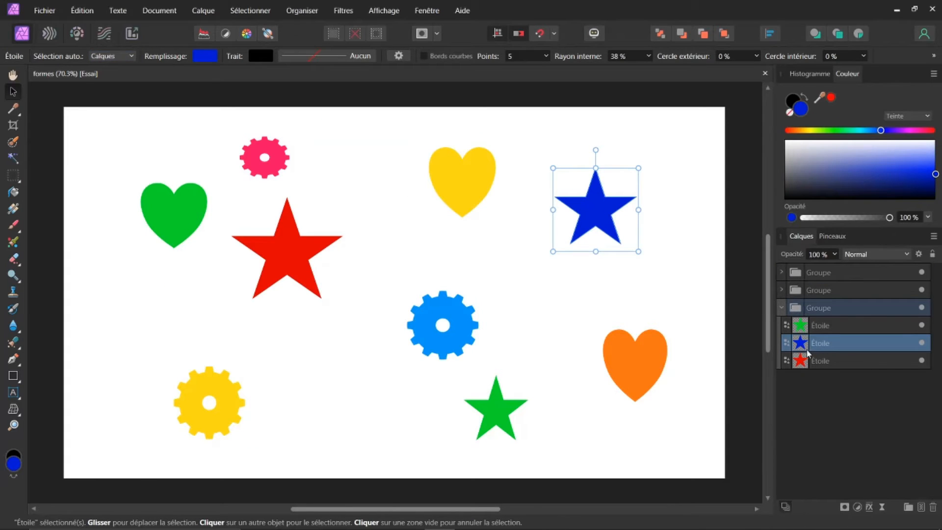
pyautogui.doubleClick(623, 356)
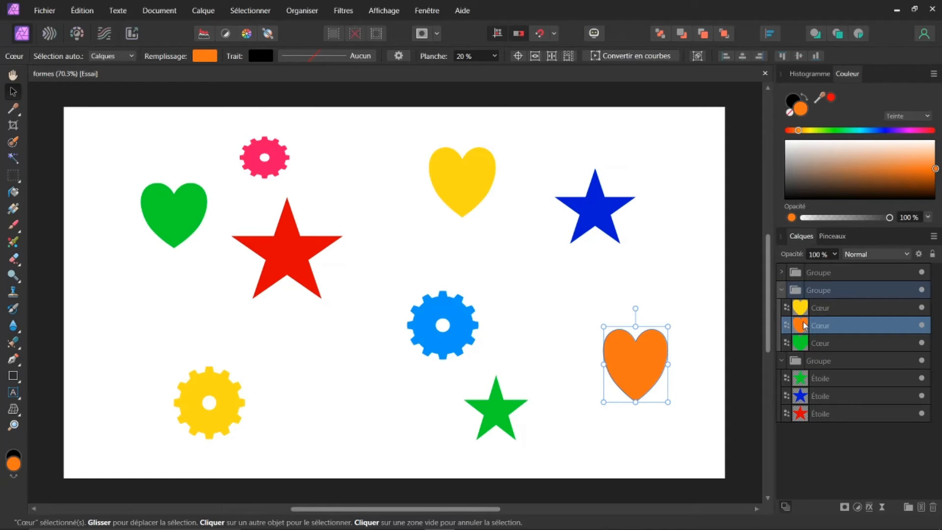
pyautogui.click(181, 196)
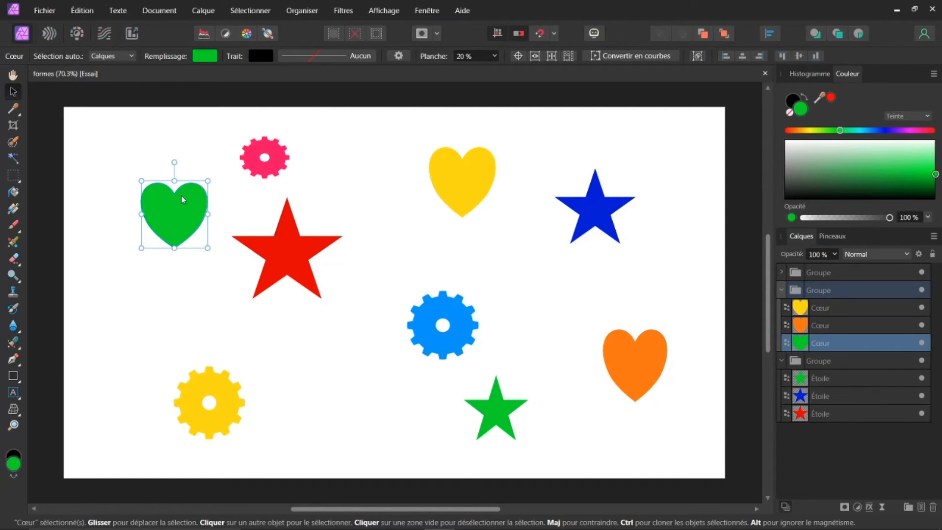
pyautogui.click(275, 252)
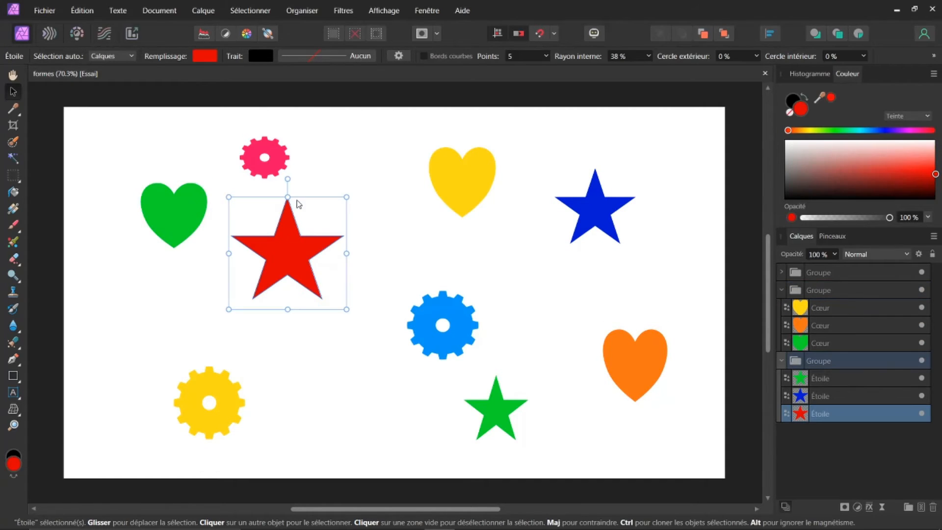
pyautogui.click(280, 169)
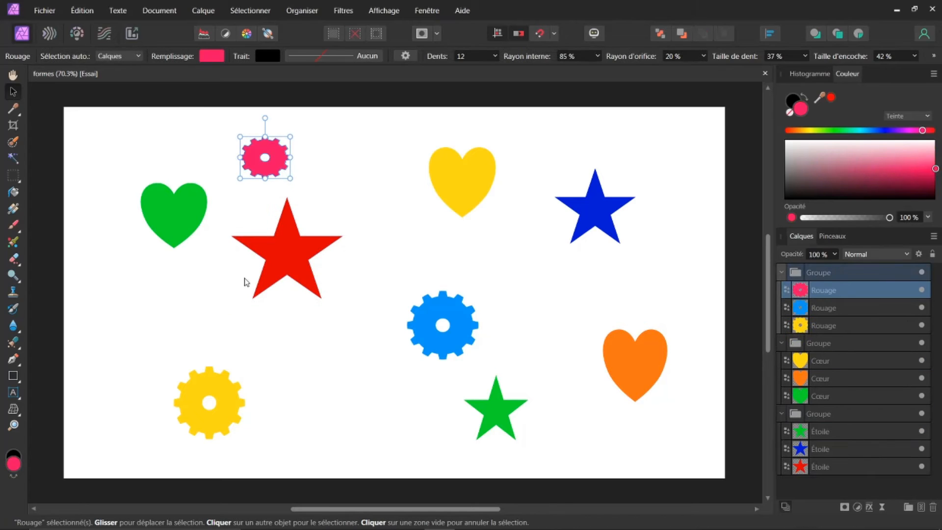
pyautogui.click(230, 384)
pyautogui.click(413, 336)
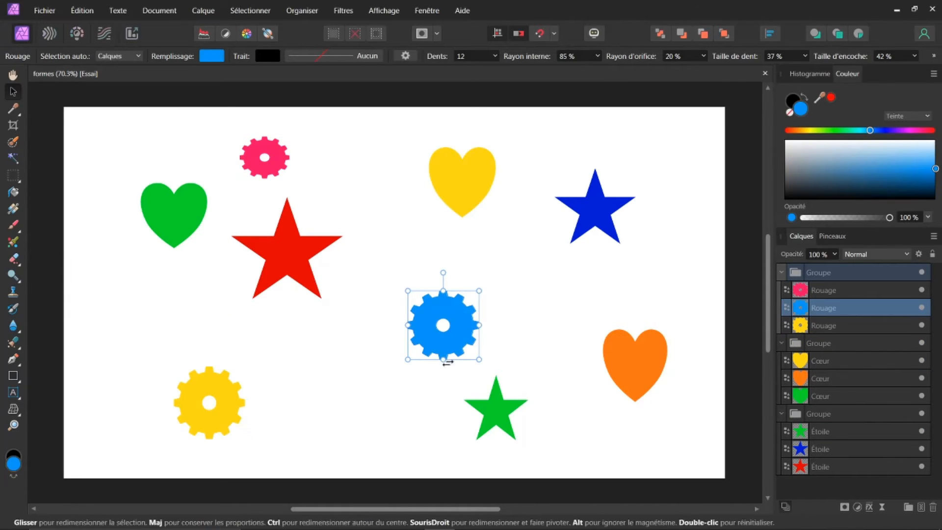
pyautogui.click(498, 427)
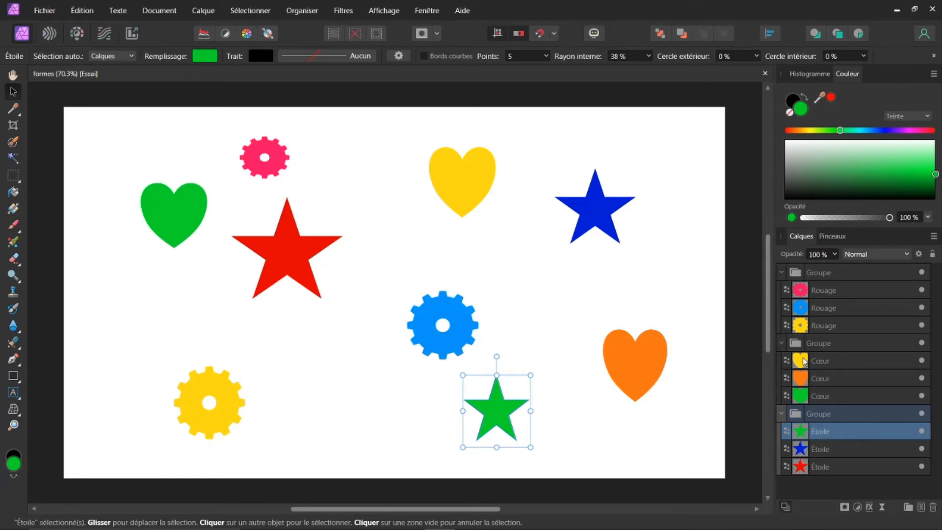
# - Collapse the gears, hearts and stars groups in the layer list
pyautogui.click(783, 273)
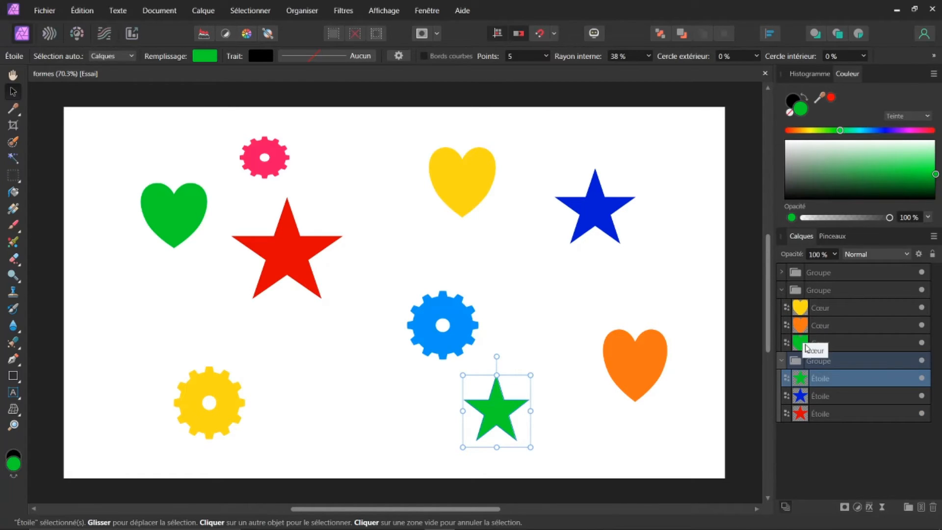
pyautogui.click(782, 289)
pyautogui.click(782, 308)
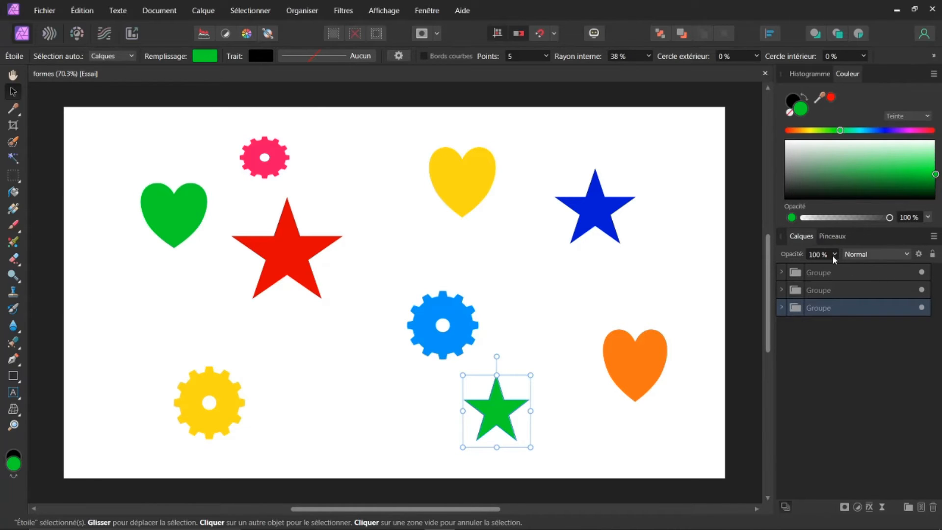
# - Expand the gears group and enlarge the Calques panel thumbnails to Vignettes moyennes, finishing with Grandes vignettes
pyautogui.click(781, 272)
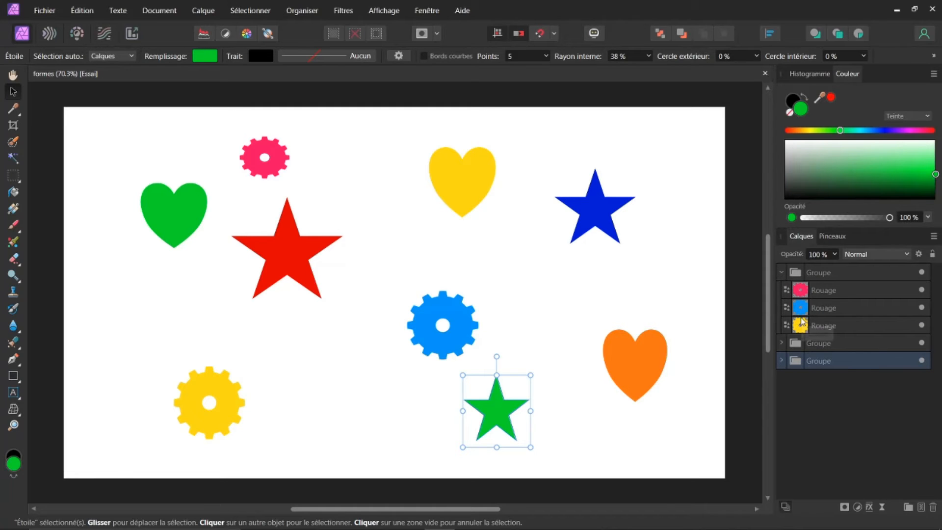
pyautogui.rightClick(823, 319)
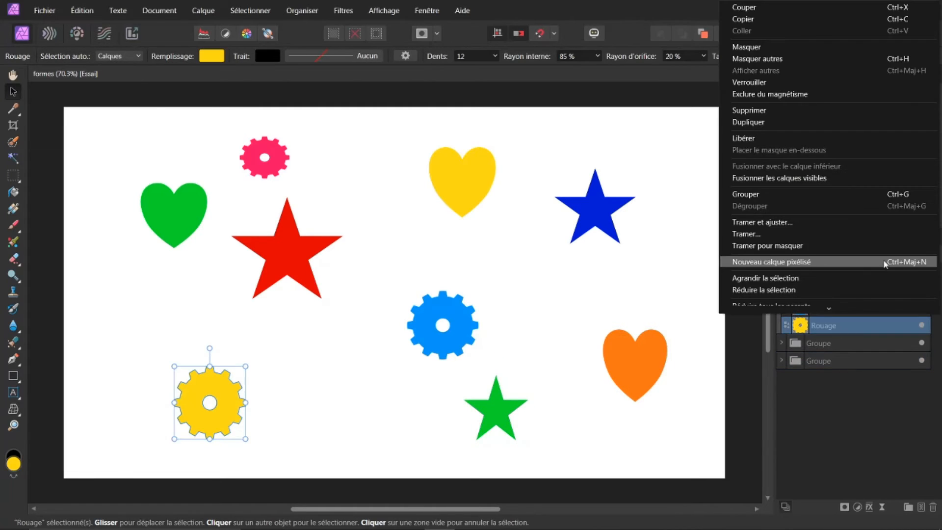
pyautogui.click(746, 395)
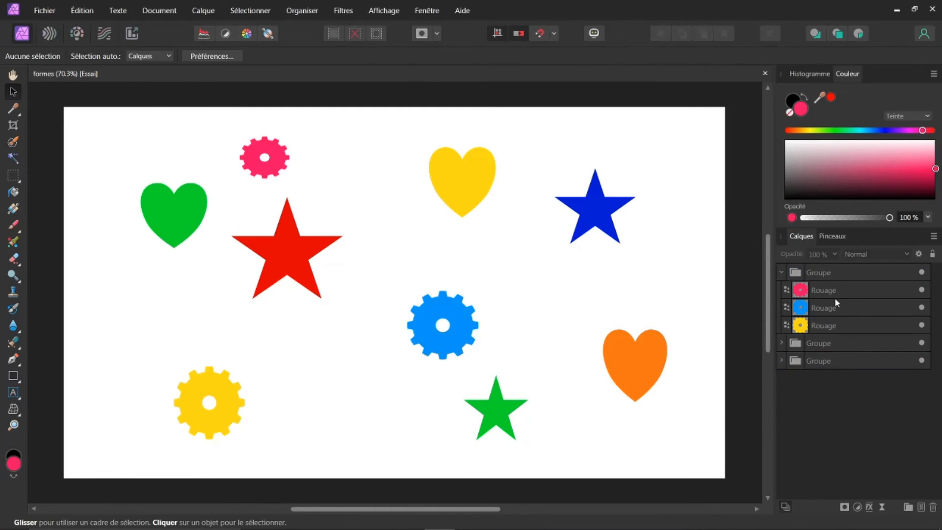
pyautogui.click(934, 237)
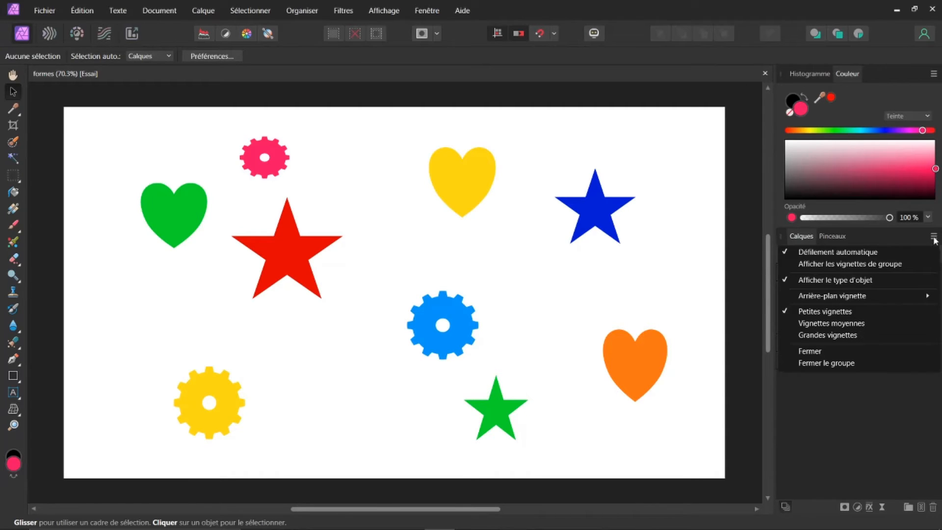
pyautogui.click(851, 324)
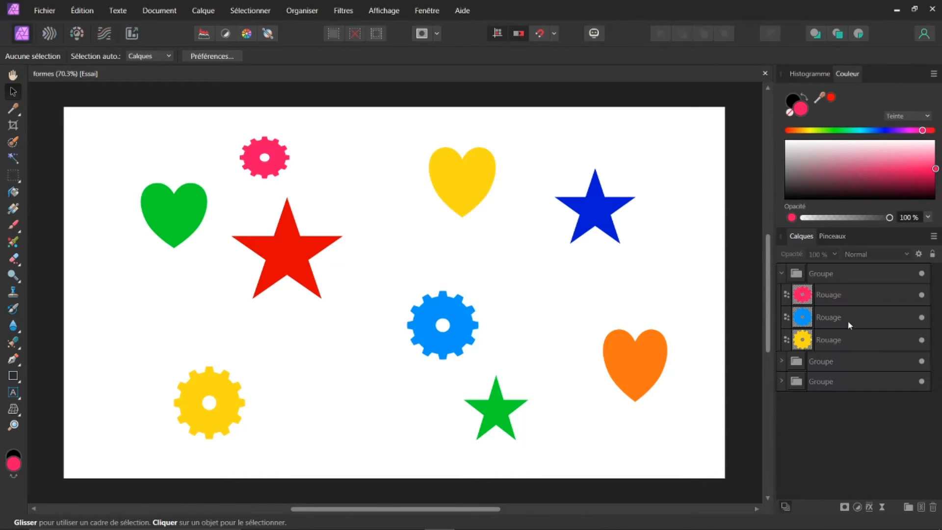
pyautogui.click(934, 238)
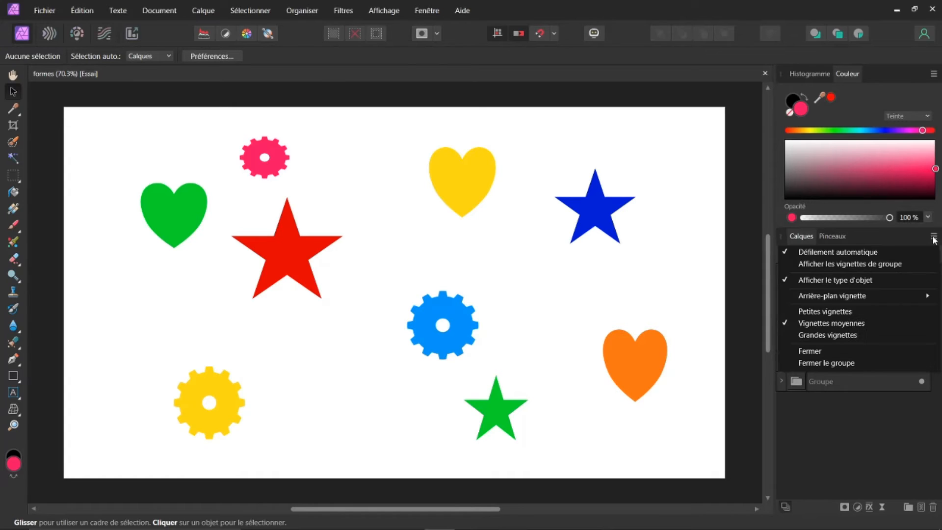
pyautogui.click(840, 335)
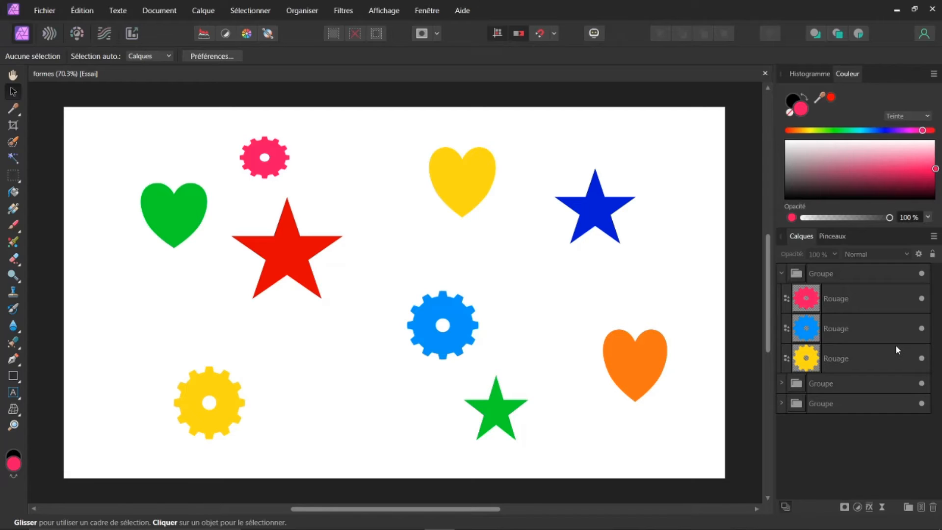
# - Collapse the gears group and enable Afficher les vignettes de groupe for the Calques panel
pyautogui.click(783, 273)
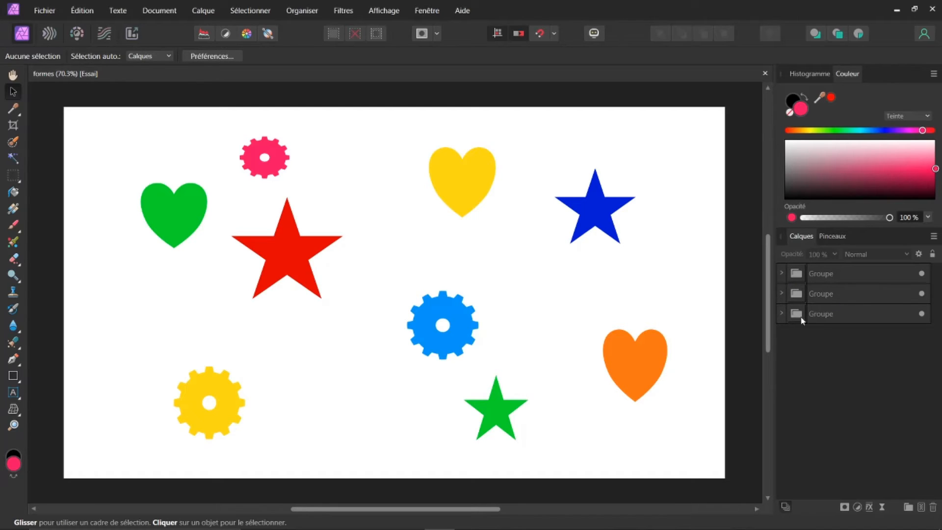
pyautogui.click(782, 274)
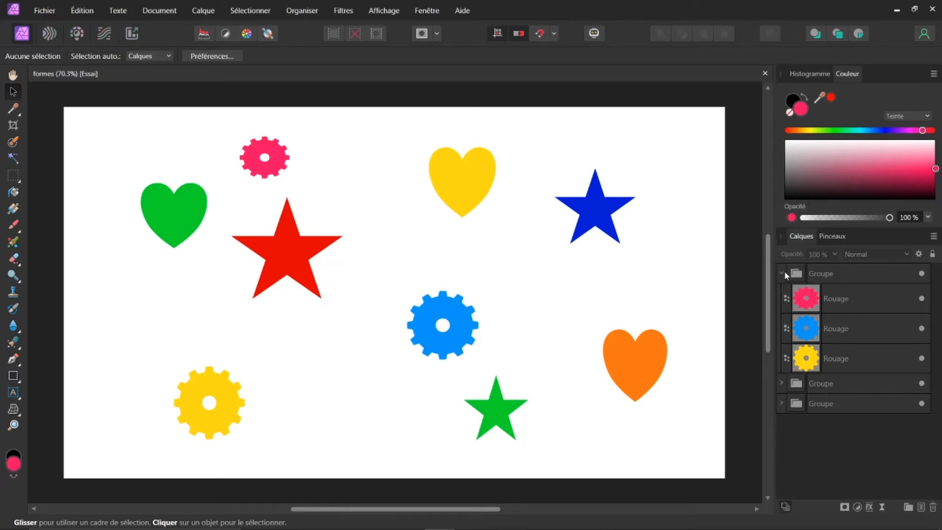
pyautogui.click(783, 273)
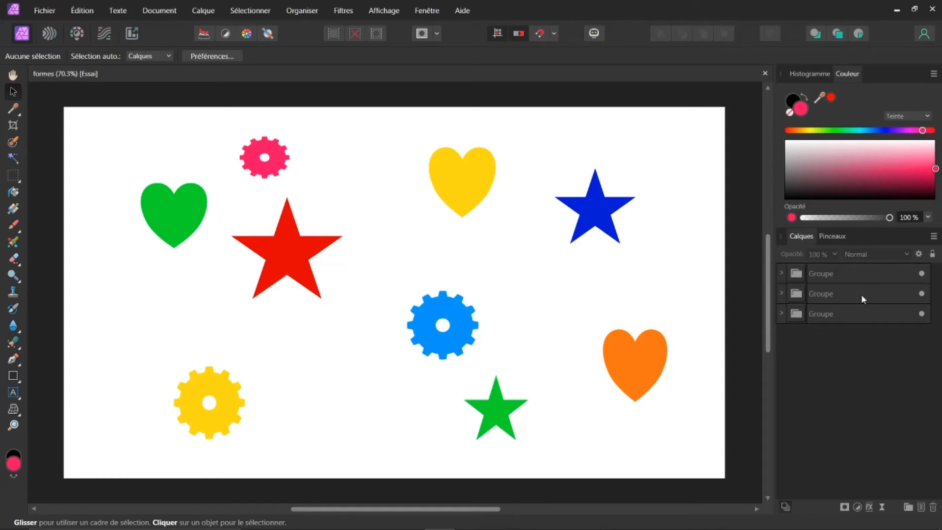
pyautogui.click(933, 238)
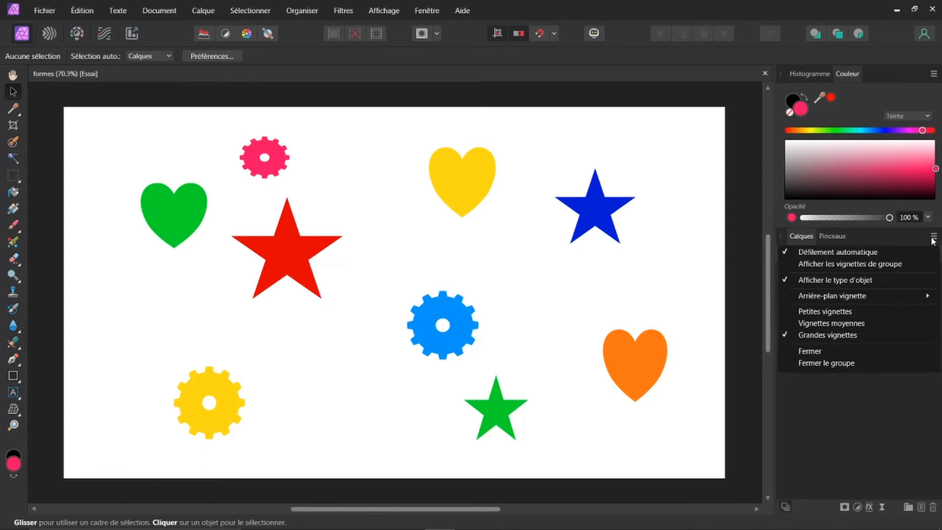
pyautogui.click(823, 264)
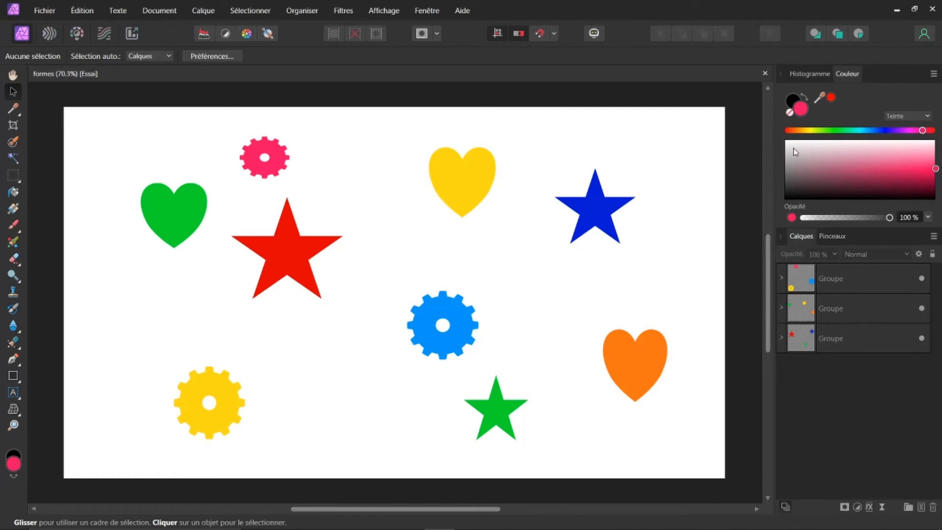
# - Close the formes document and open the recent image etendue eau.jpg
pyautogui.click(765, 73)
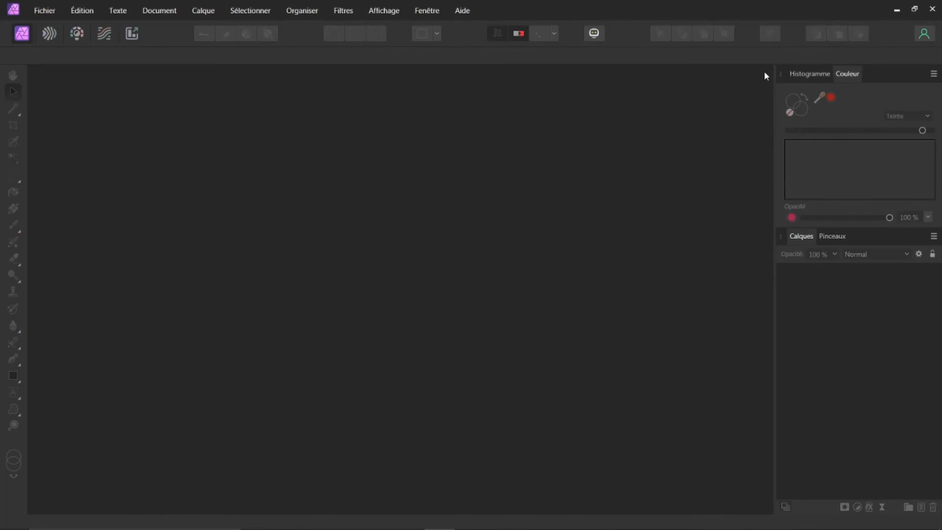
pyautogui.click(52, 13)
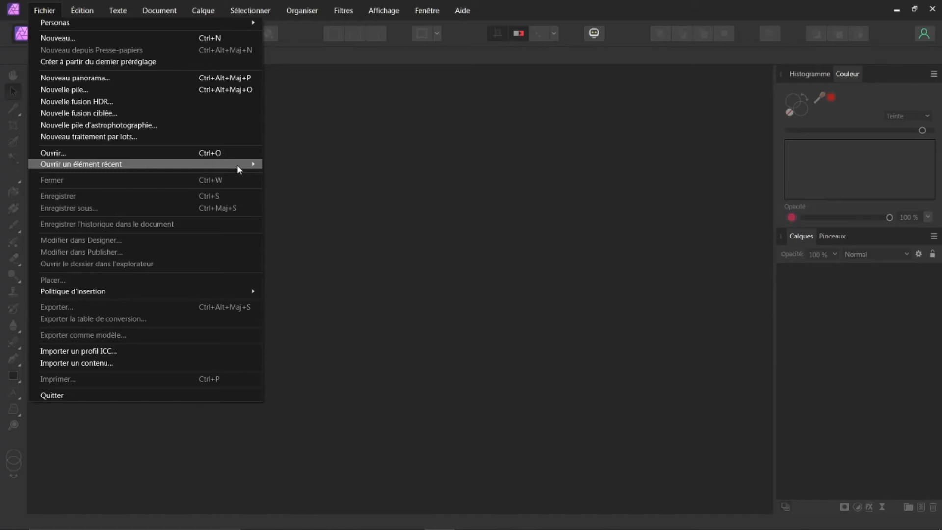
pyautogui.moveTo(257, 164)
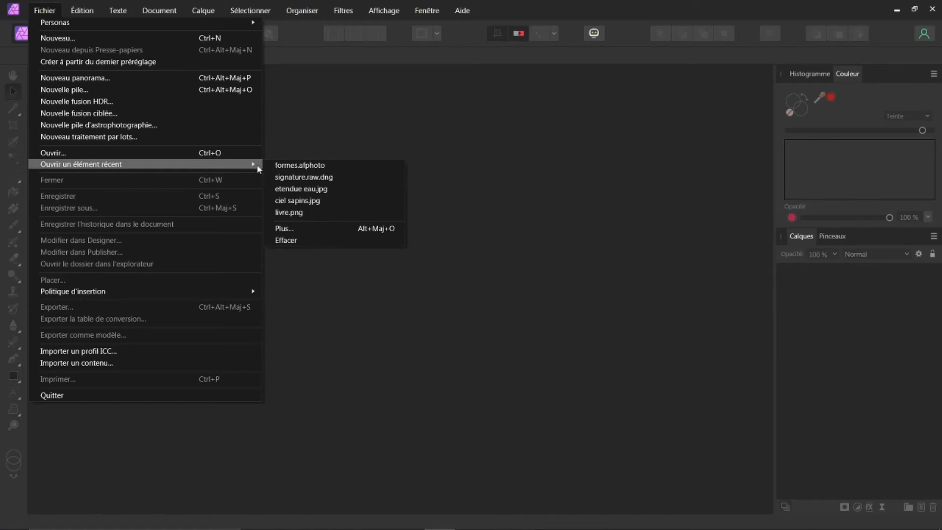
pyautogui.click(324, 191)
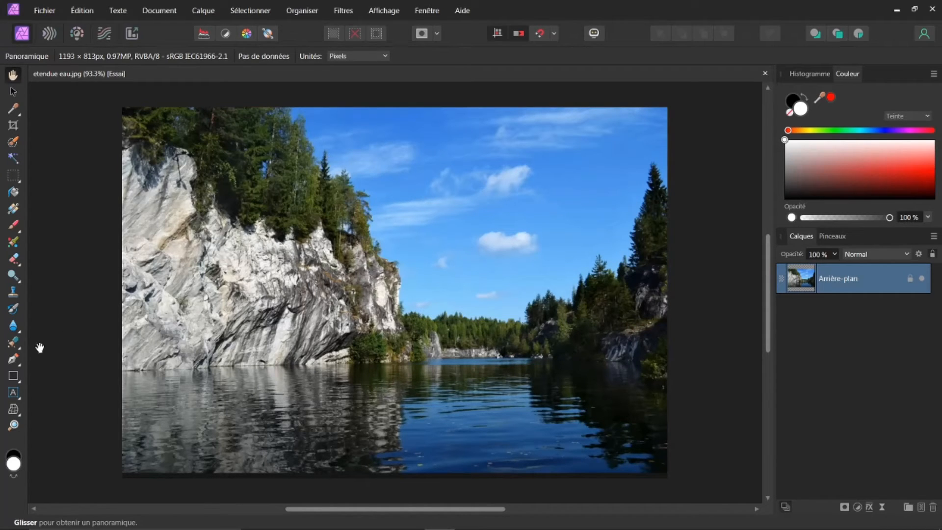
# - Set up the artistic text tool with a white fill and the recently used Broadway font
pyautogui.click(13, 393)
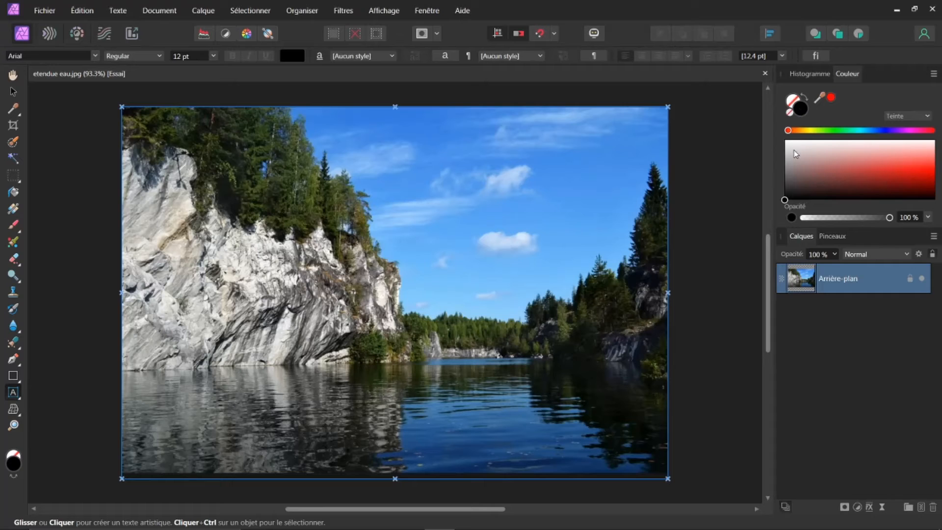
pyautogui.moveTo(792, 149)
pyautogui.mouseDown()
pyautogui.moveTo(777, 136)
pyautogui.moveTo(829, 149)
pyautogui.moveTo(898, 189)
pyautogui.moveTo(765, 145)
pyautogui.moveTo(758, 116)
pyautogui.moveTo(750, 128)
pyautogui.mouseUp()
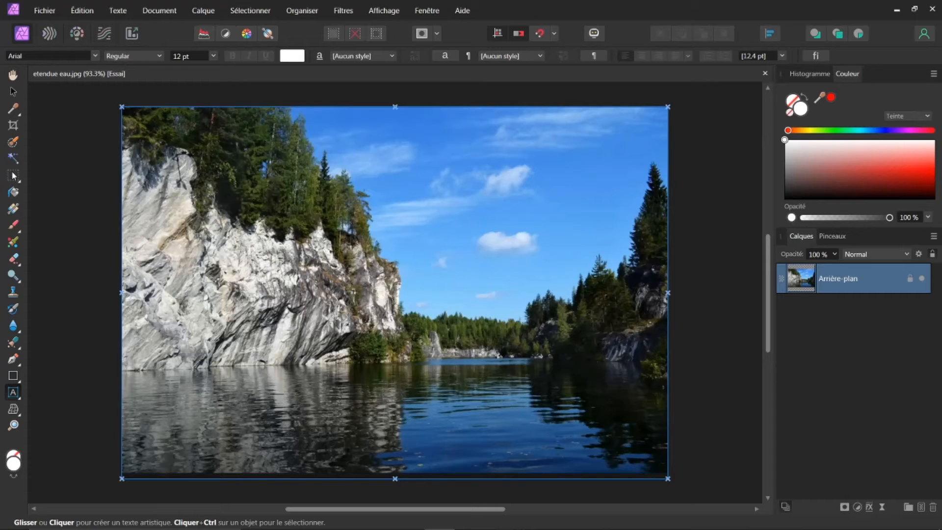
pyautogui.click(96, 56)
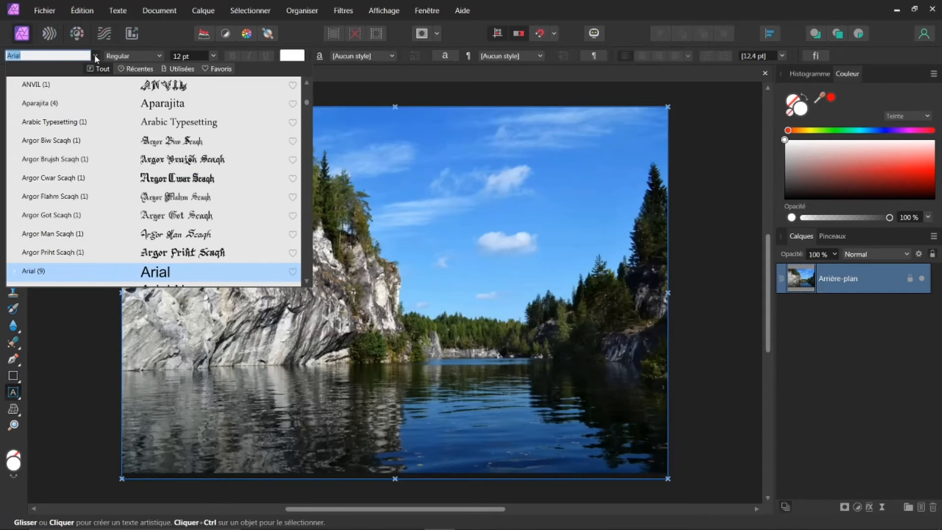
pyautogui.click(139, 72)
pyautogui.click(173, 91)
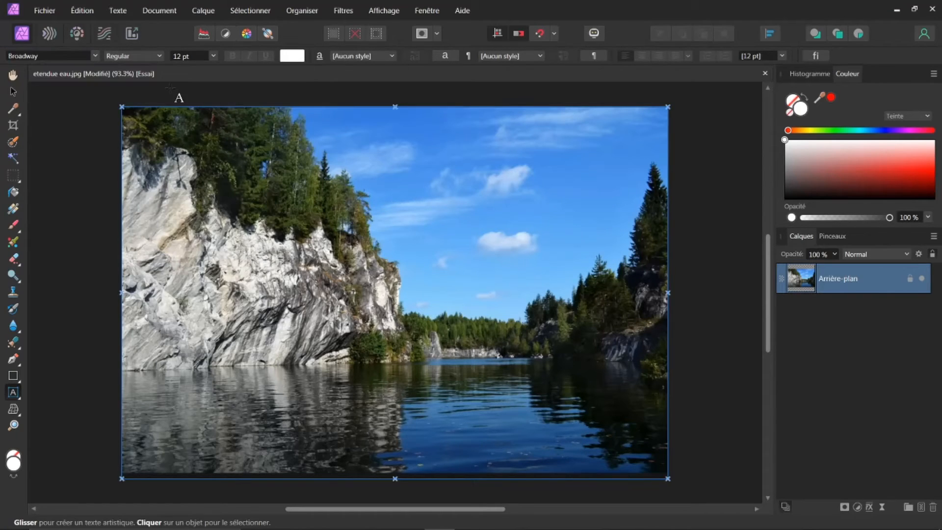
# - Add the artistic text "GIMP" at about 168 pt, starting over the rock face of the lake photo
pyautogui.click(178, 263)
pyautogui.moveTo(179, 266); pyautogui.dragTo(299, 379)
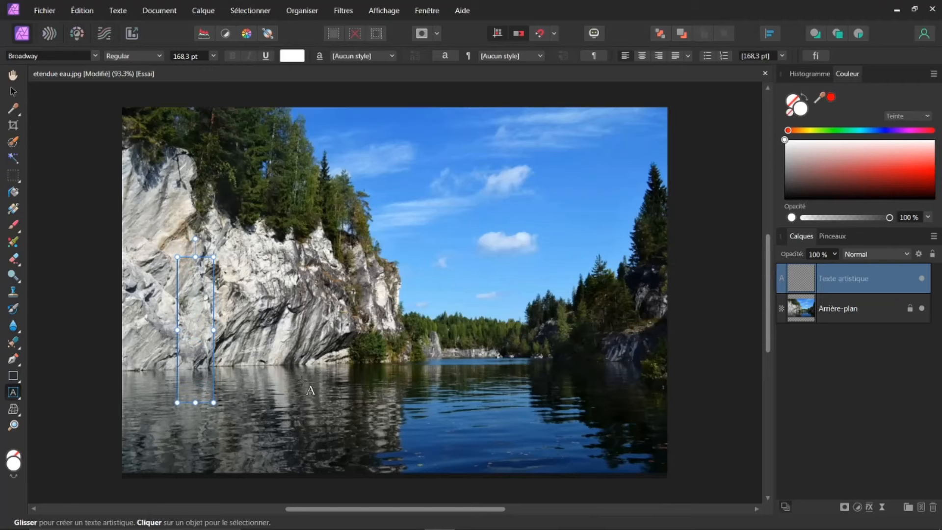
pyautogui.write('GIMP')
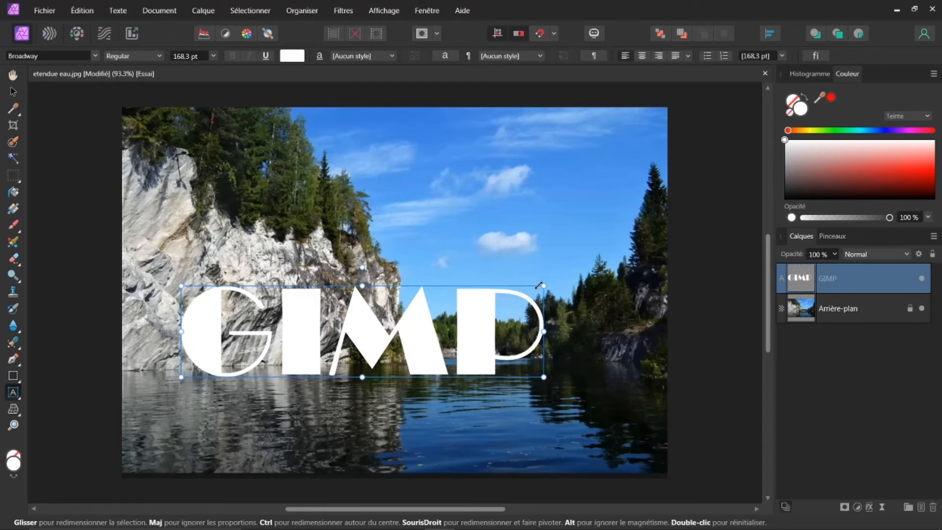
# - Enlarge the GIMP text to about 200 pt and move it up across the cliff and sky
pyautogui.moveTo(543, 286); pyautogui.dragTo(606, 253)
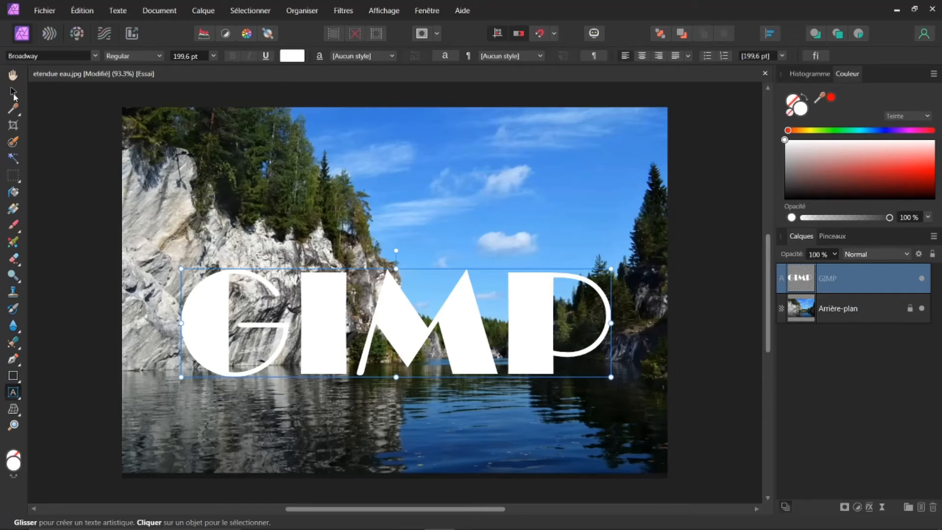
pyautogui.click(14, 93)
pyautogui.moveTo(411, 348); pyautogui.dragTo(422, 326)
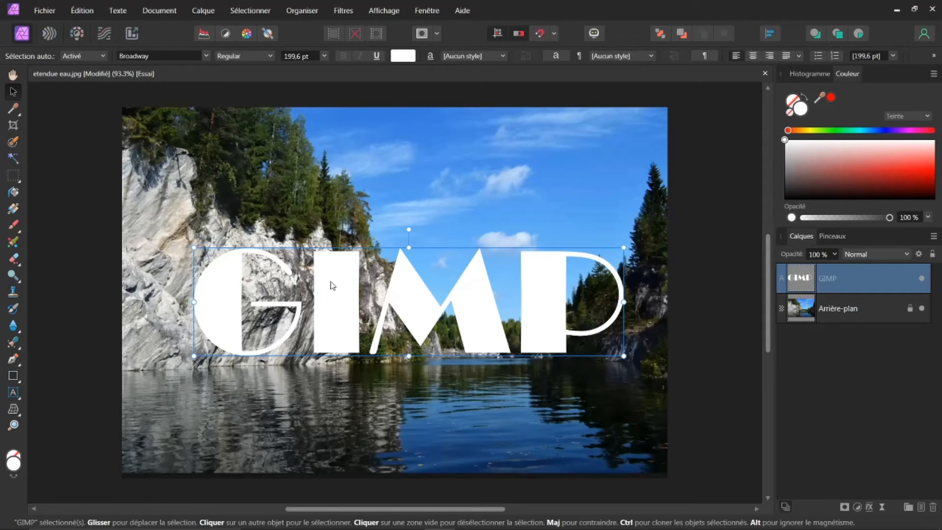
pyautogui.moveTo(333, 285); pyautogui.dragTo(343, 252)
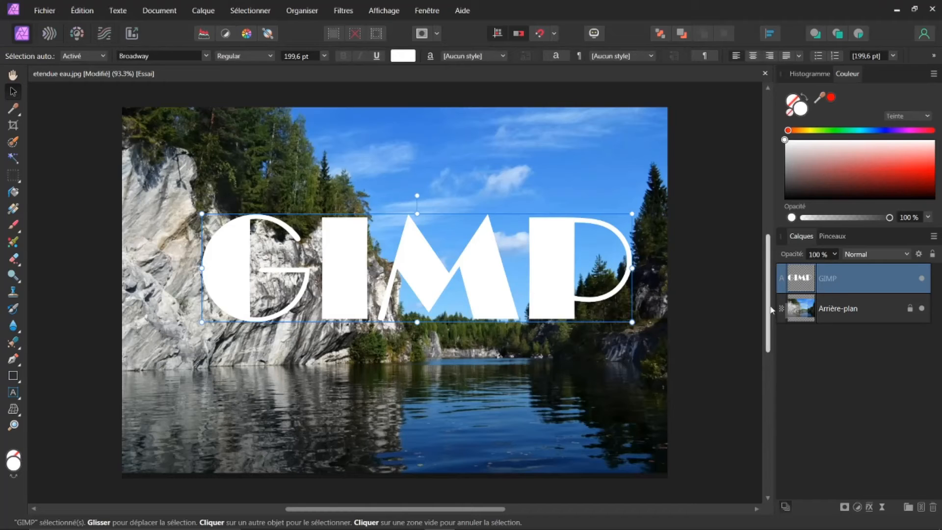
# - Apply the GIMP text layer as a mask on the Arrière-plan photo layer and shift the text down over the treeline
pyautogui.moveTo(801, 278); pyautogui.dragTo(805, 317)
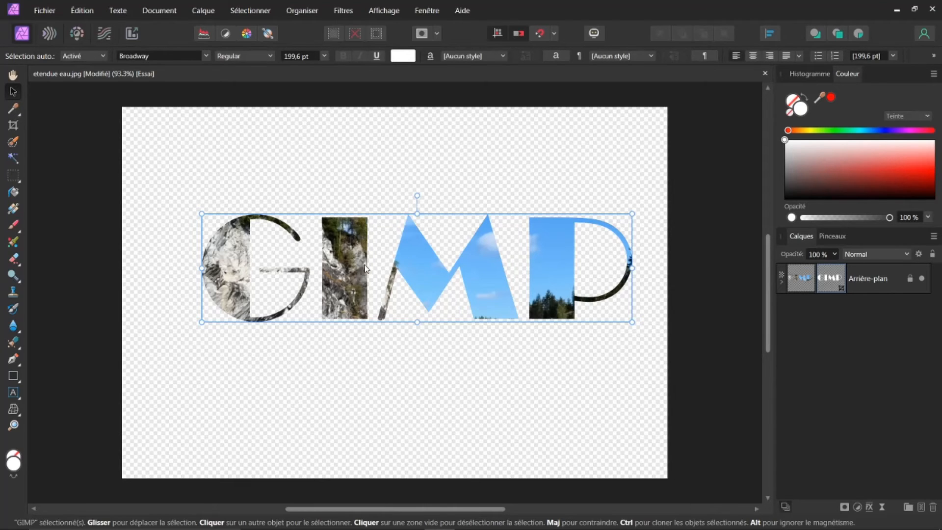
pyautogui.moveTo(352, 269)
pyautogui.mouseDown()
pyautogui.moveTo(335, 325)
pyautogui.moveTo(366, 329)
pyautogui.moveTo(382, 244)
pyautogui.moveTo(338, 204)
pyautogui.moveTo(355, 264)
pyautogui.moveTo(365, 261)
pyautogui.moveTo(352, 262)
pyautogui.mouseUp()
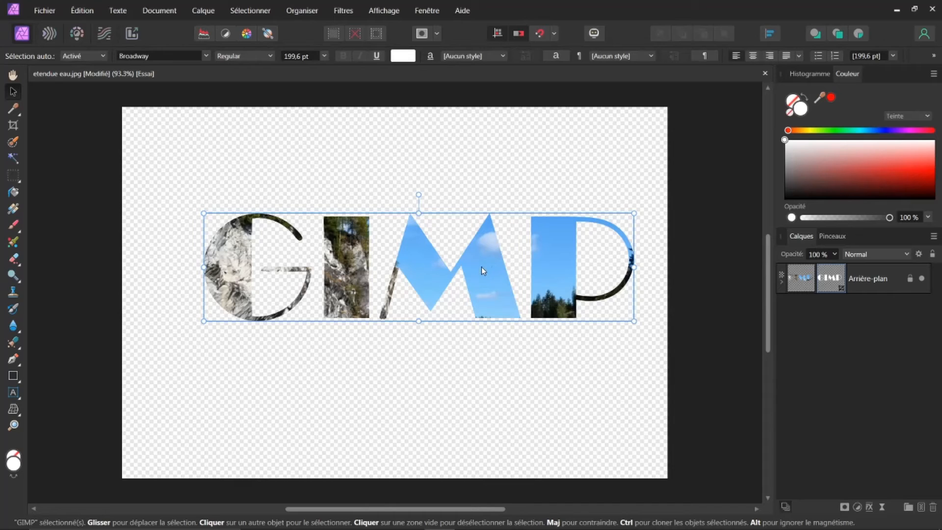
pyautogui.moveTo(482, 267); pyautogui.dragTo(476, 296)
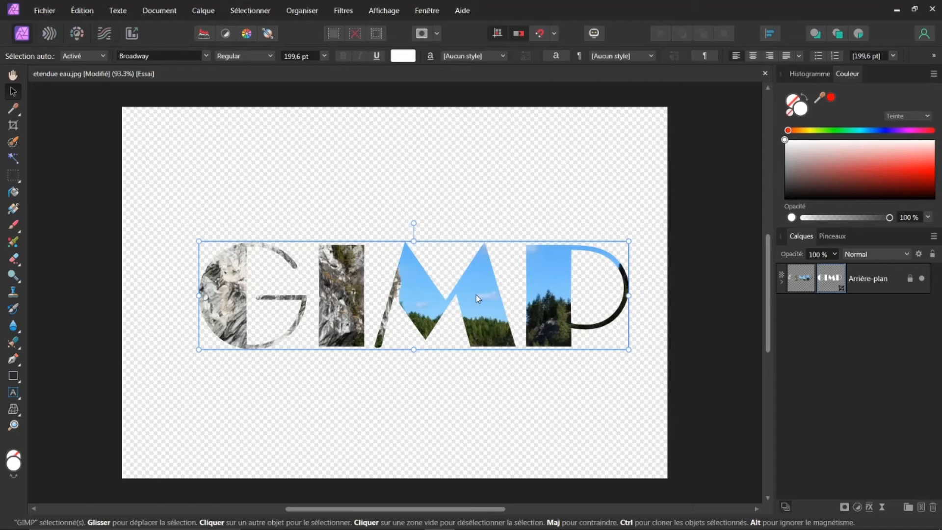
# - Close the etendue eau.jpg document without saving the changes
pyautogui.click(765, 74)
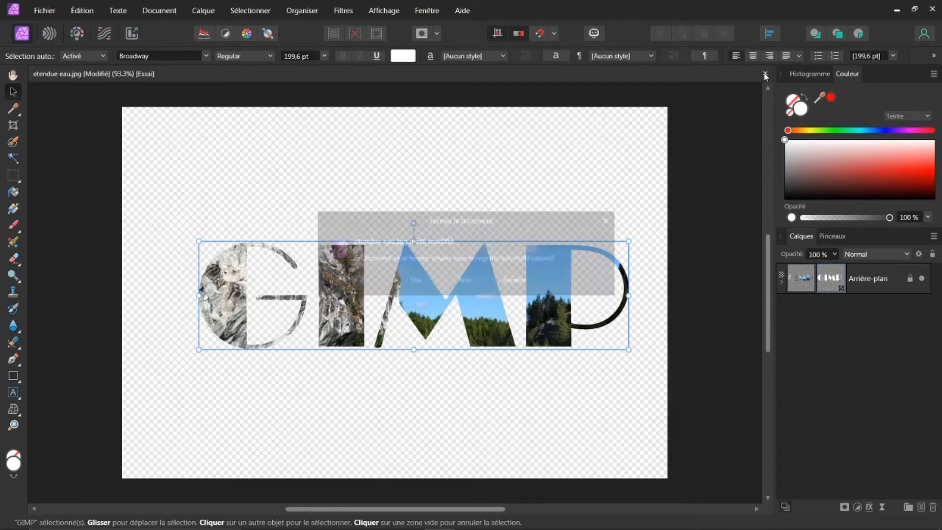
pyautogui.click(471, 280)
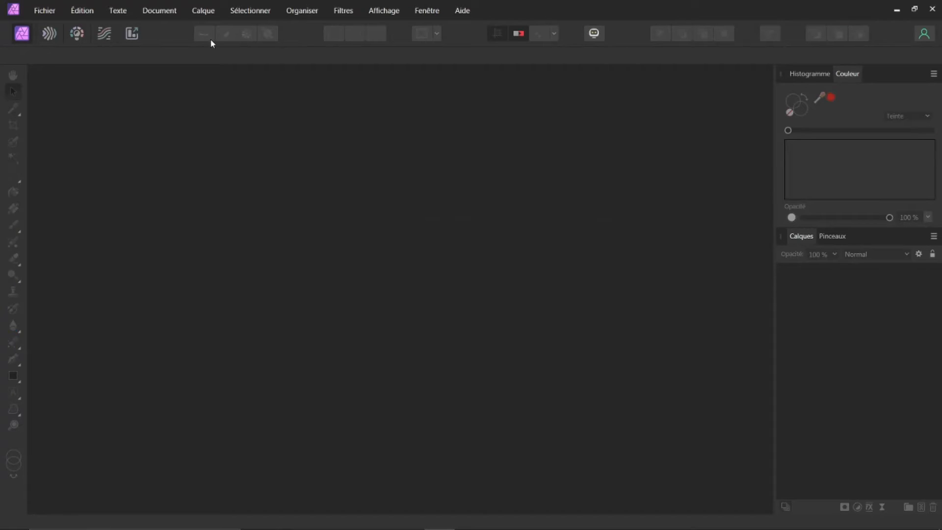
pyautogui.click(42, 11)
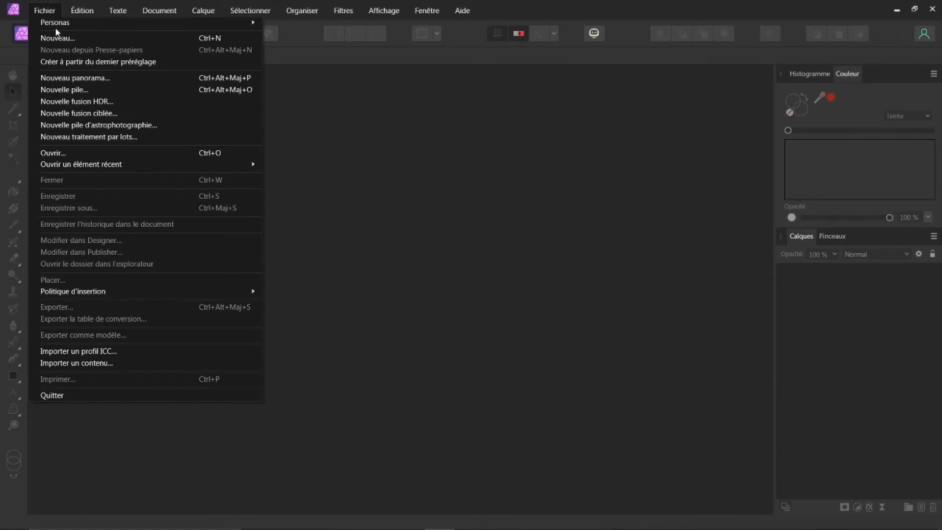
pyautogui.click(67, 152)
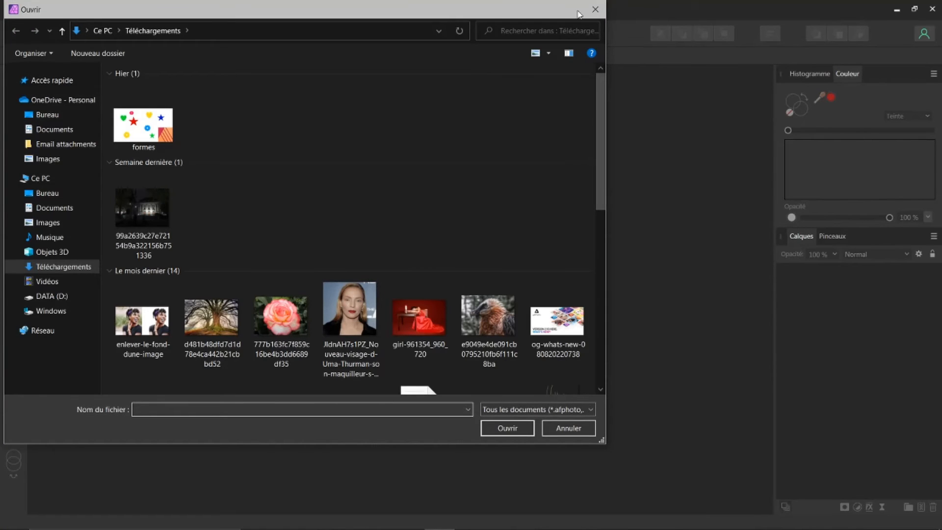
pyautogui.click(596, 9)
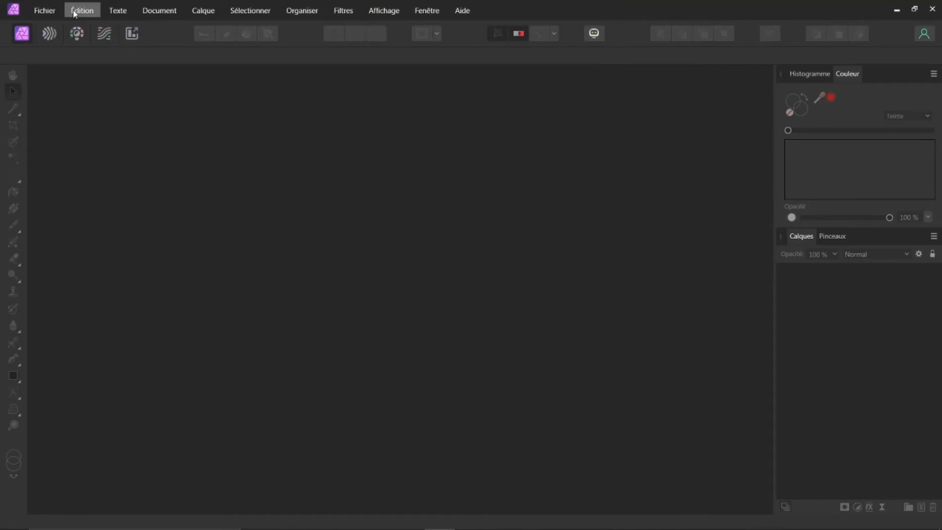
# - Create a new document from the Web preset FHD 1080p, 1920 × 1080 px at 72 PPP
pyautogui.click(54, 11)
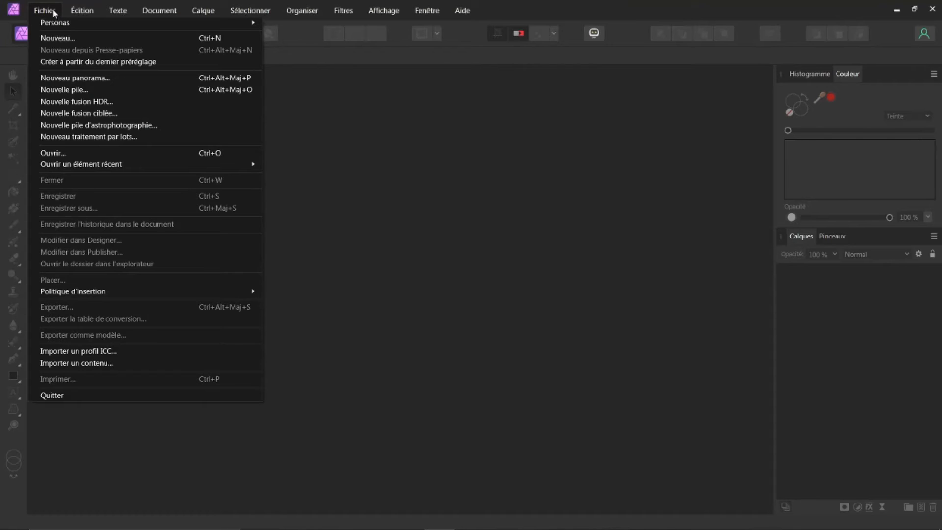
pyautogui.click(54, 39)
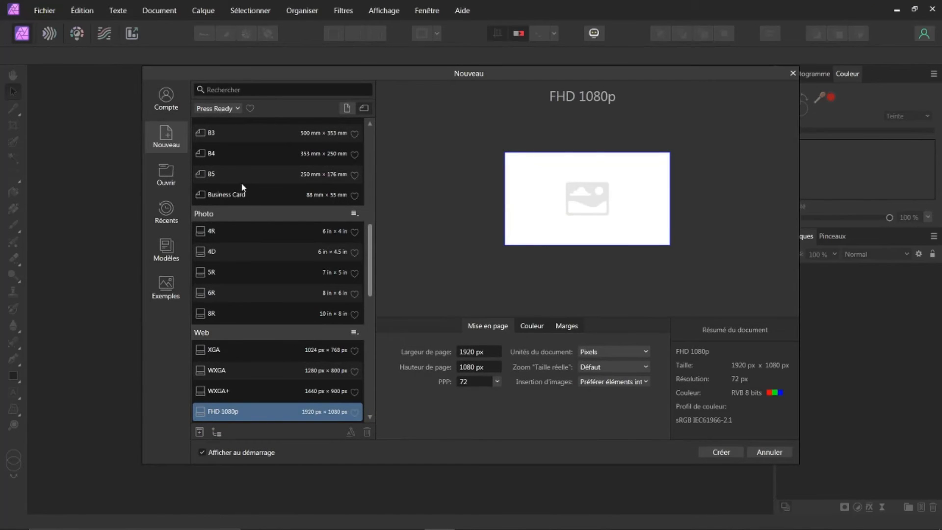
pyautogui.click(239, 109)
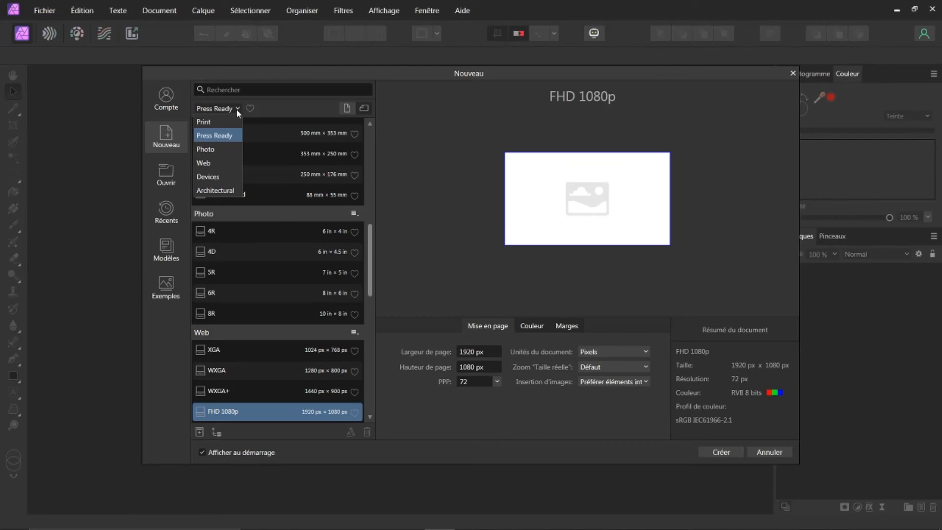
pyautogui.click(207, 163)
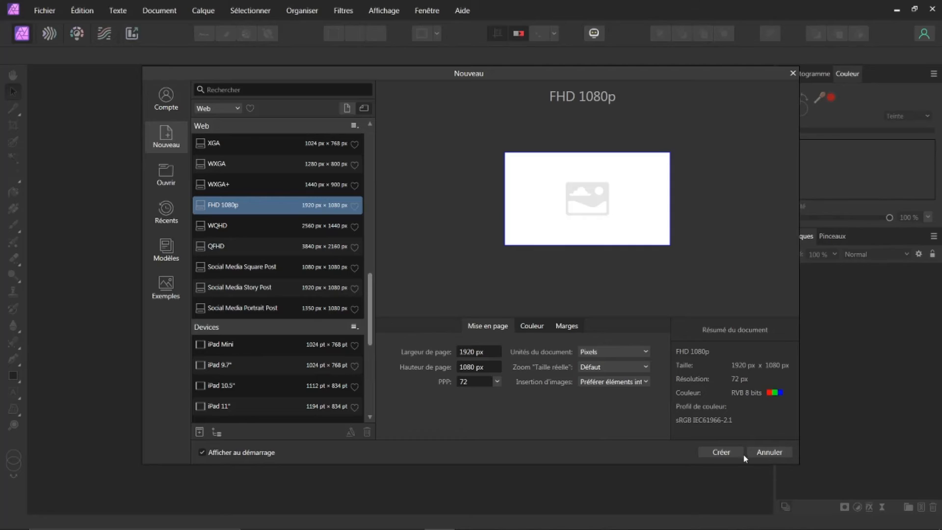
pyautogui.click(720, 452)
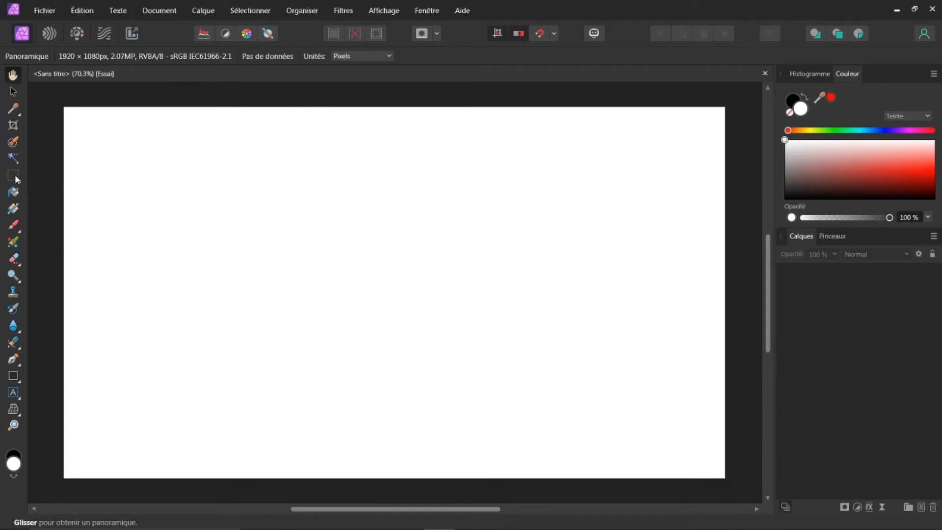
# - Choose the Gradient tool with the Remplissage context and pick a muted red as its fill colour
pyautogui.click(13, 209)
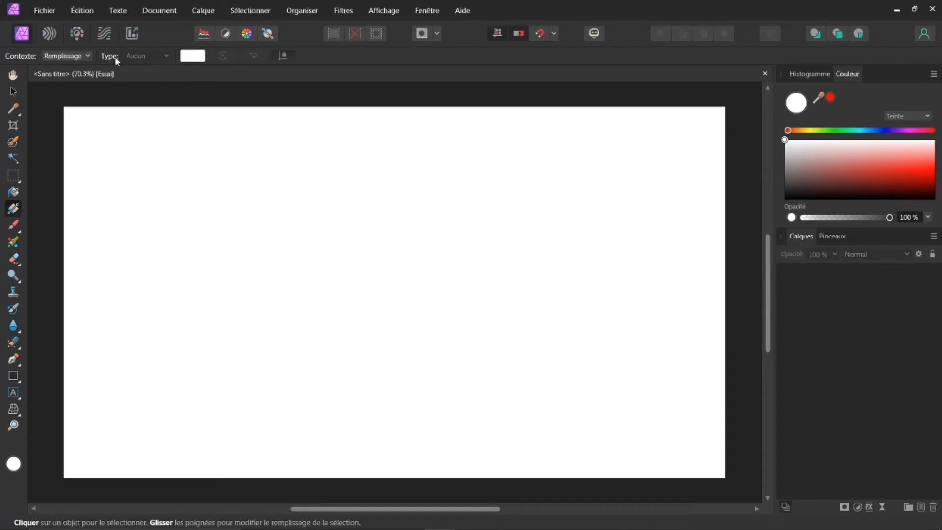
pyautogui.click(88, 56)
pyautogui.click(87, 56)
pyautogui.click(192, 56)
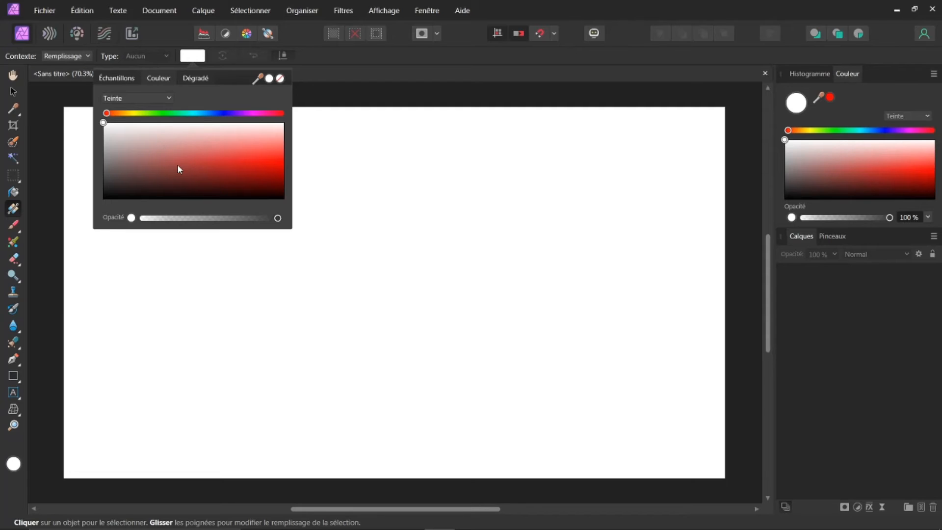
pyautogui.click(196, 161)
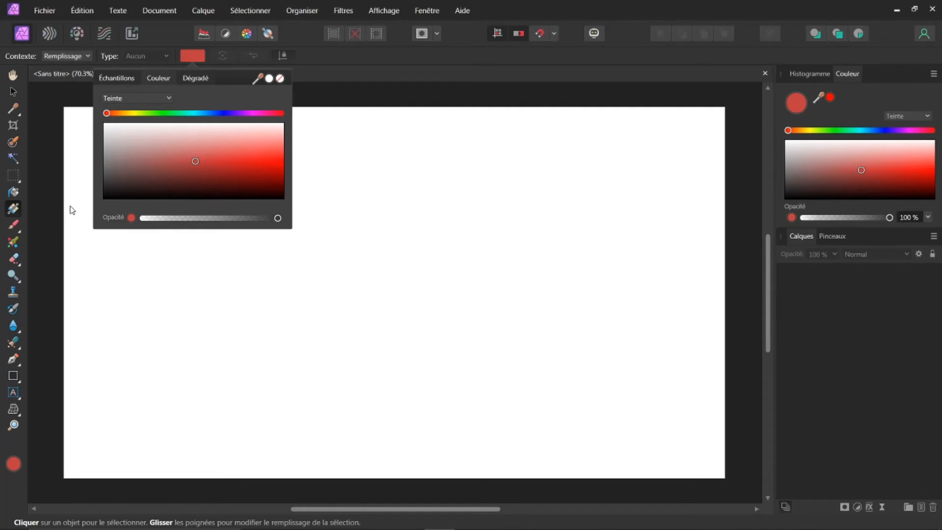
# - Compare the options of the Flood Fill and Gradient tools and close the blank untitled document
pyautogui.click(14, 208)
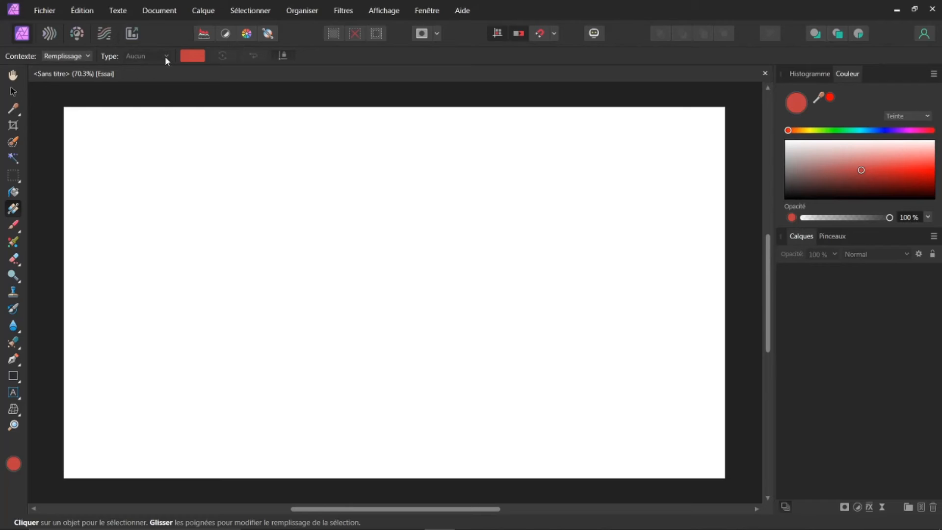
pyautogui.click(13, 192)
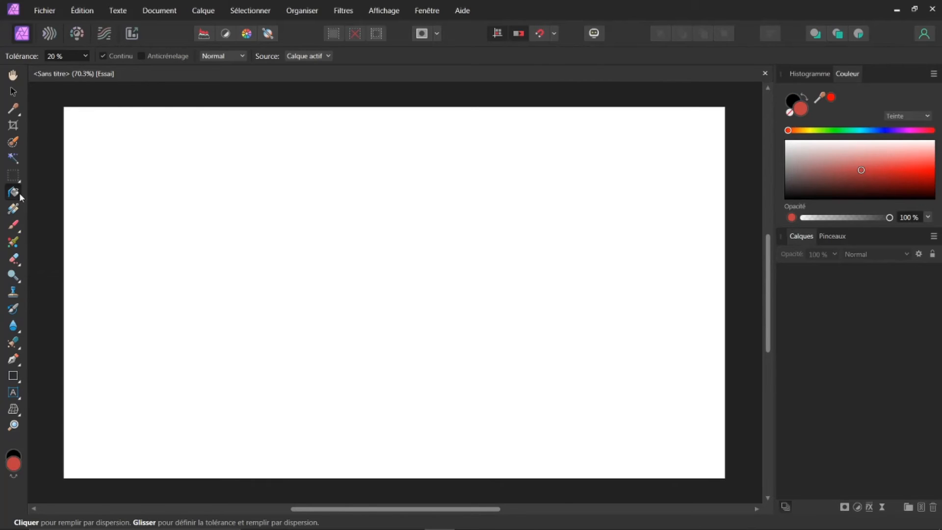
pyautogui.click(13, 210)
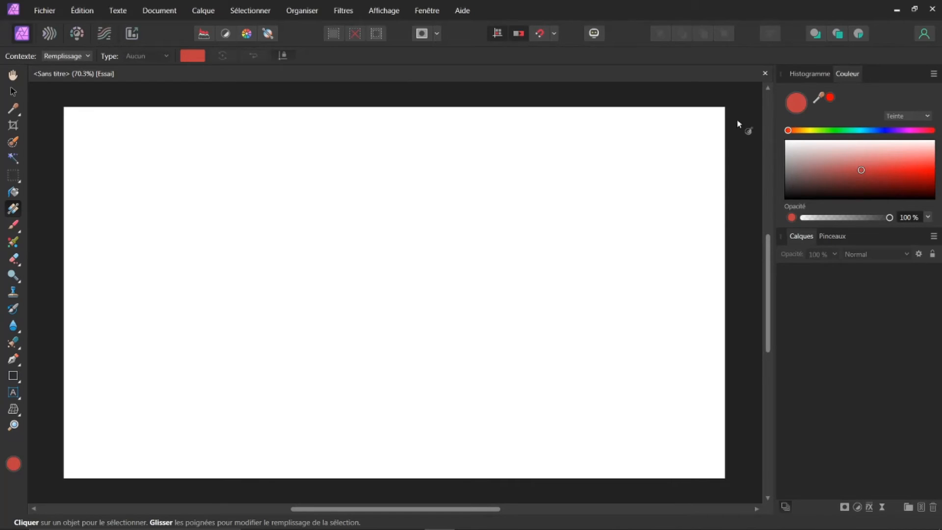
pyautogui.click(765, 73)
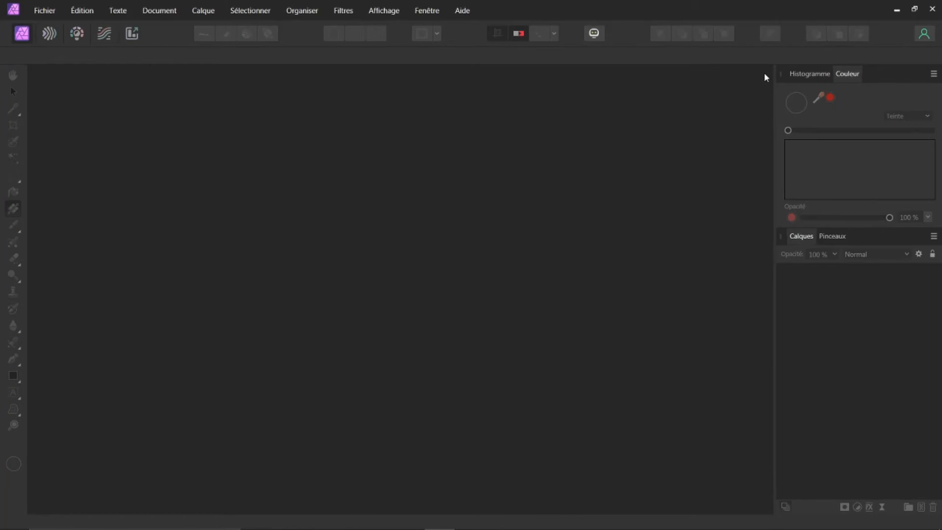
# - Create a fresh blank document using the FHD 1080p preset from the Web category, 1920 × 1080 px
pyautogui.click(45, 12)
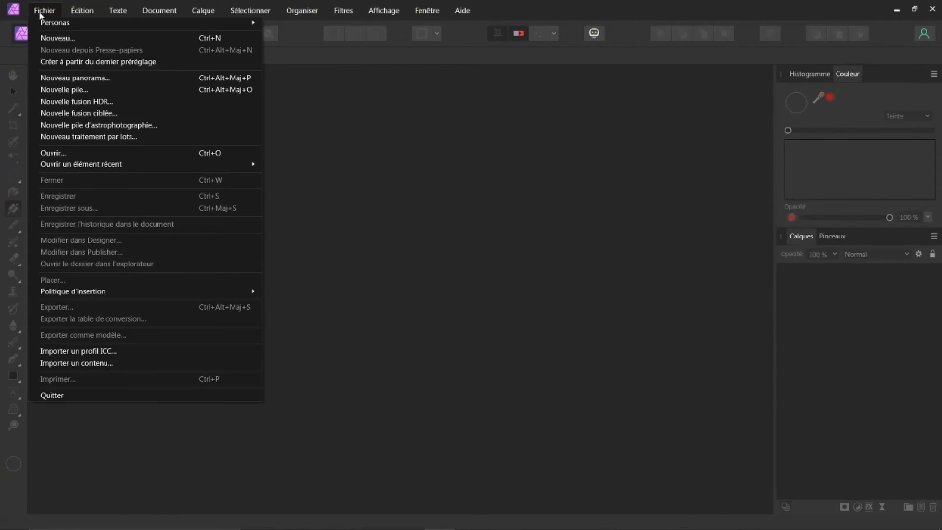
pyautogui.click(57, 39)
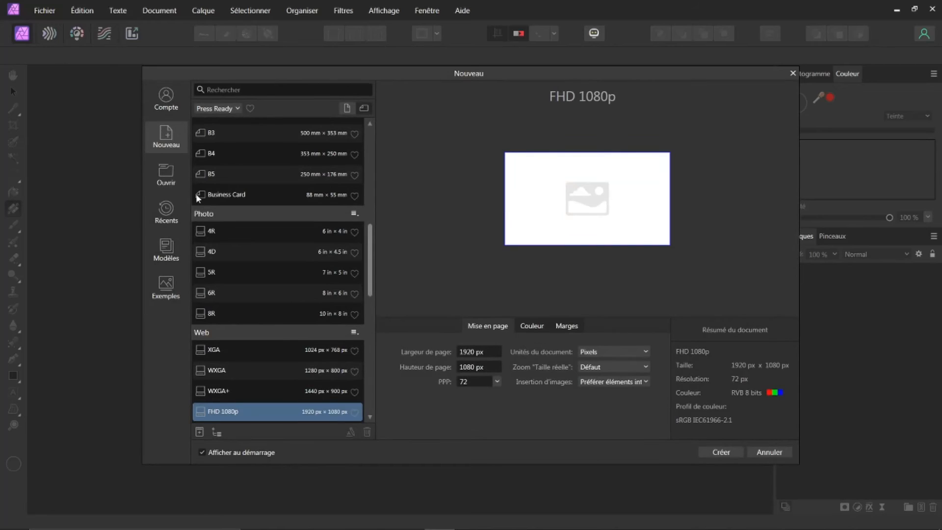
pyautogui.click(238, 109)
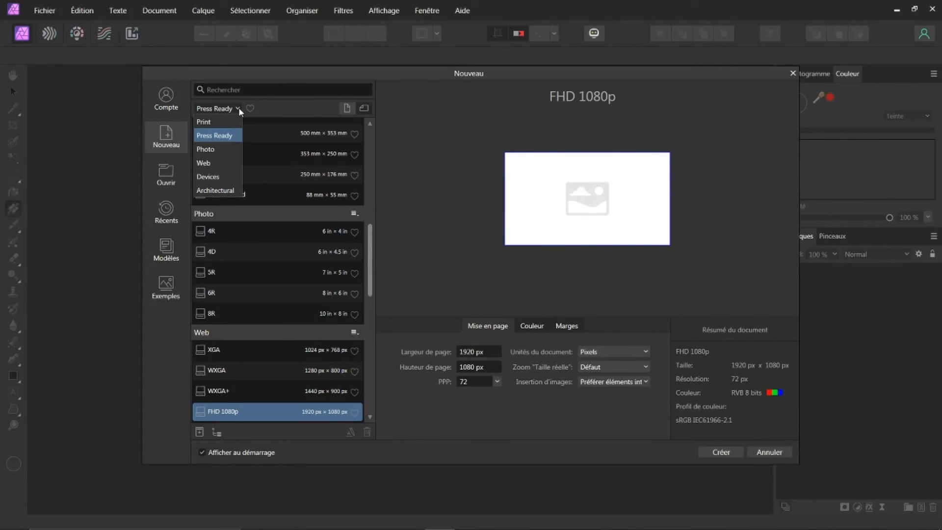
pyautogui.click(216, 162)
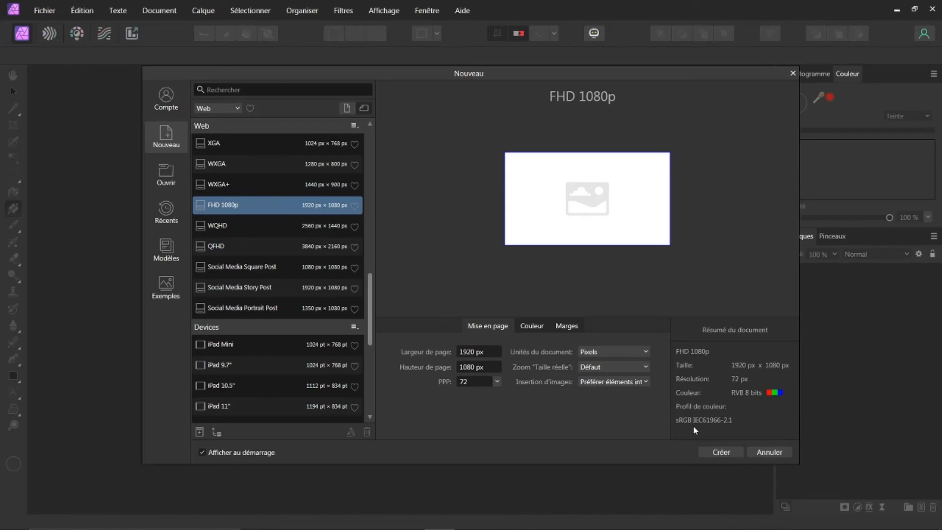
pyautogui.click(722, 452)
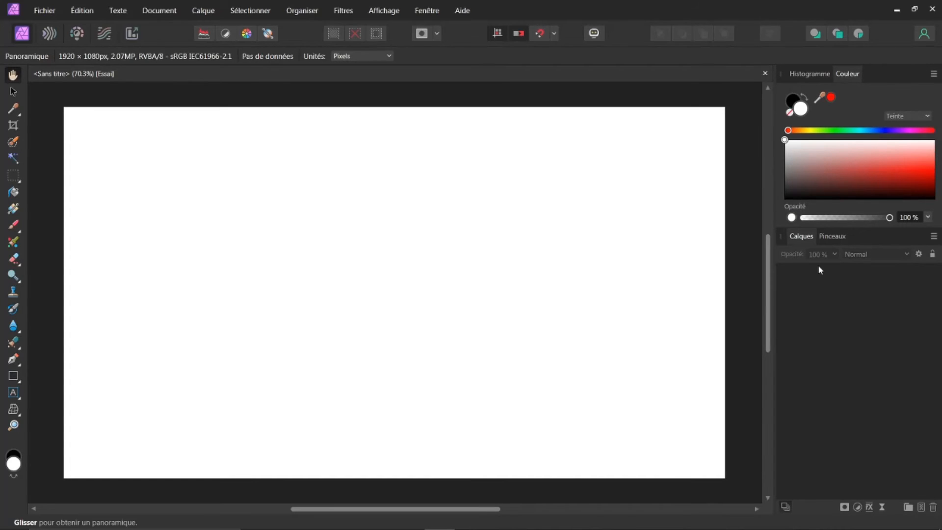
# - Add an empty pixel layer to the new document
pyautogui.click(827, 239)
pyautogui.click(797, 237)
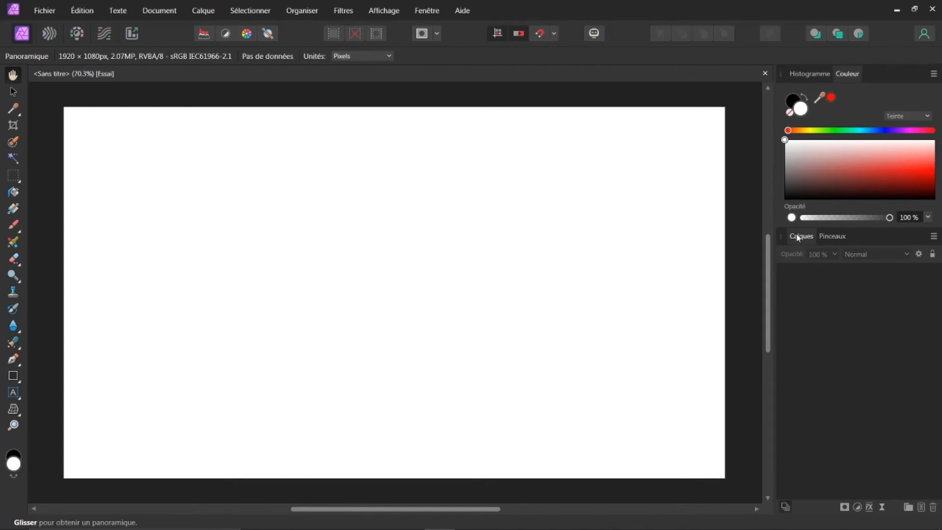
pyautogui.click(921, 508)
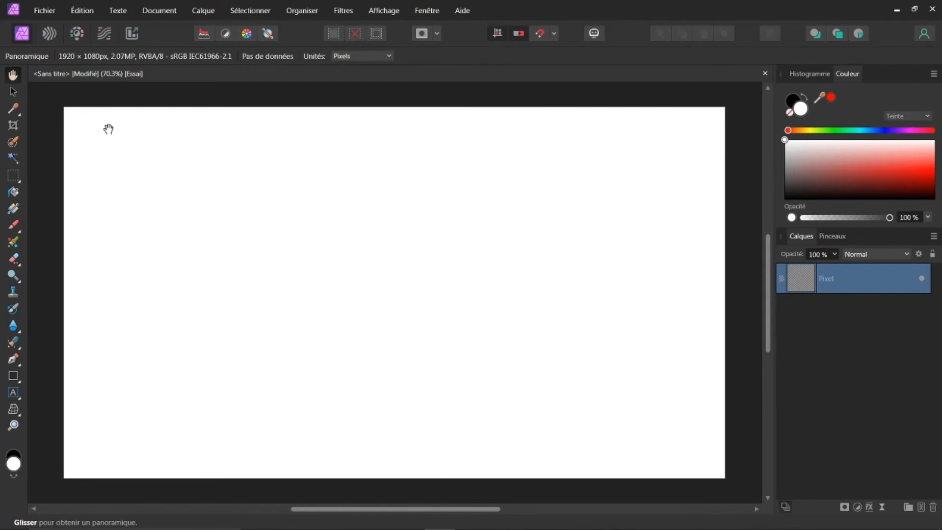
# - Draw a horizontal white-to-black gradient across the middle of the pixel layer and set its type to Radial
pyautogui.click(16, 212)
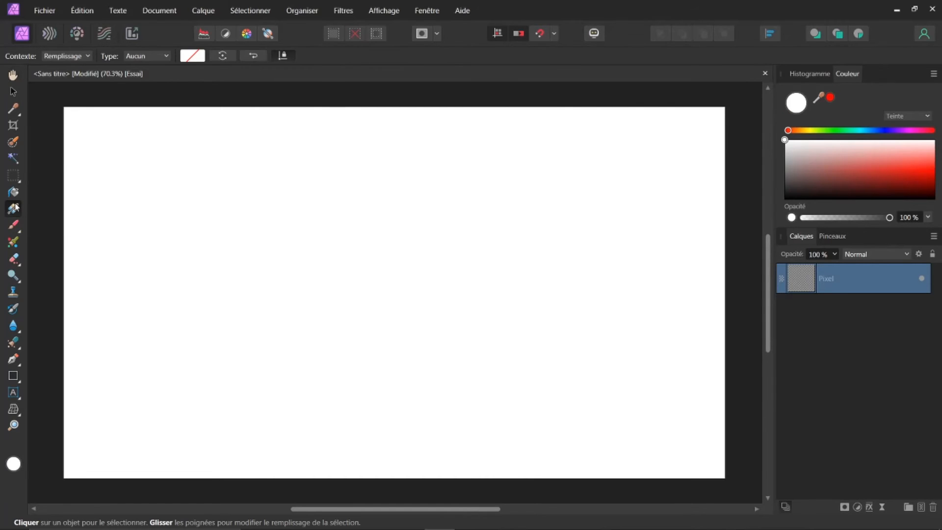
pyautogui.moveTo(222, 249); pyautogui.dragTo(475, 249)
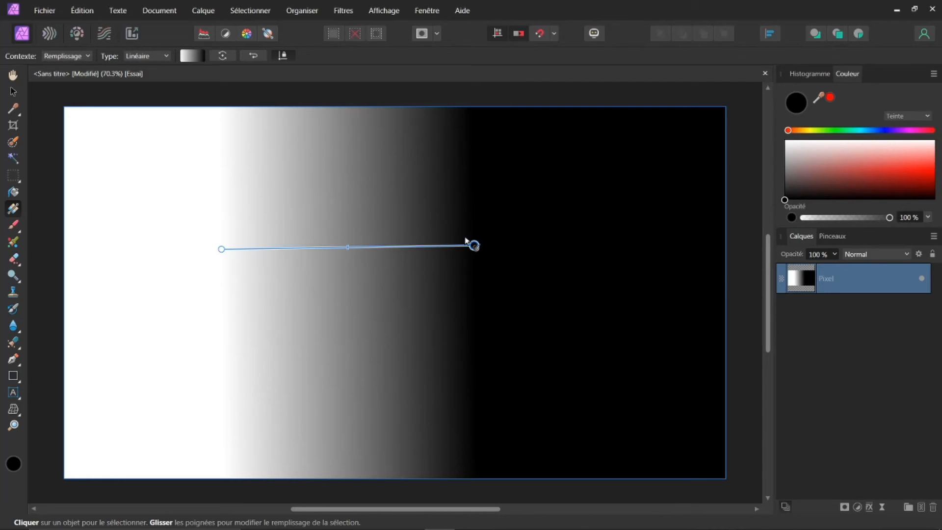
pyautogui.click(166, 57)
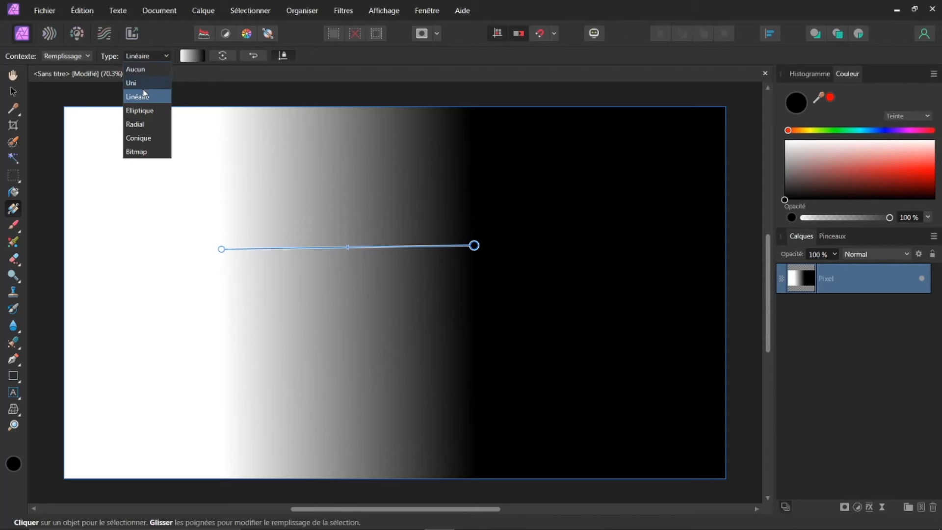
pyautogui.click(142, 124)
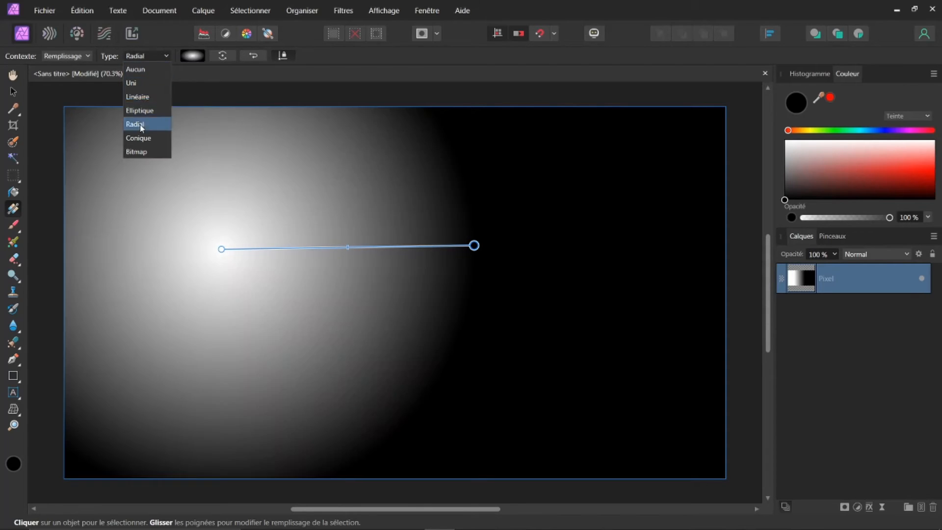
# - Reposition the radial gradient's handles so the white start sits near the canvas centre and the black end lies toward the right edge
pyautogui.moveTo(475, 245); pyautogui.dragTo(721, 258)
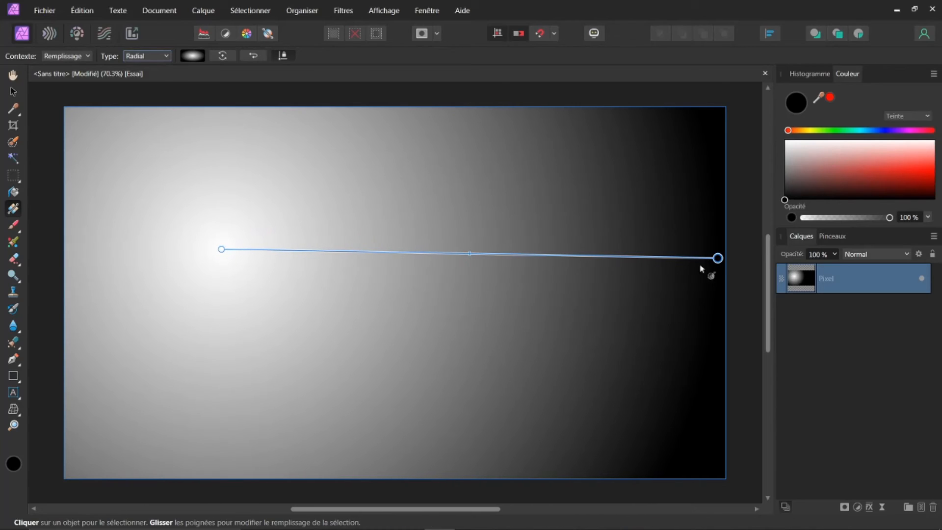
pyautogui.moveTo(224, 249); pyautogui.dragTo(353, 282)
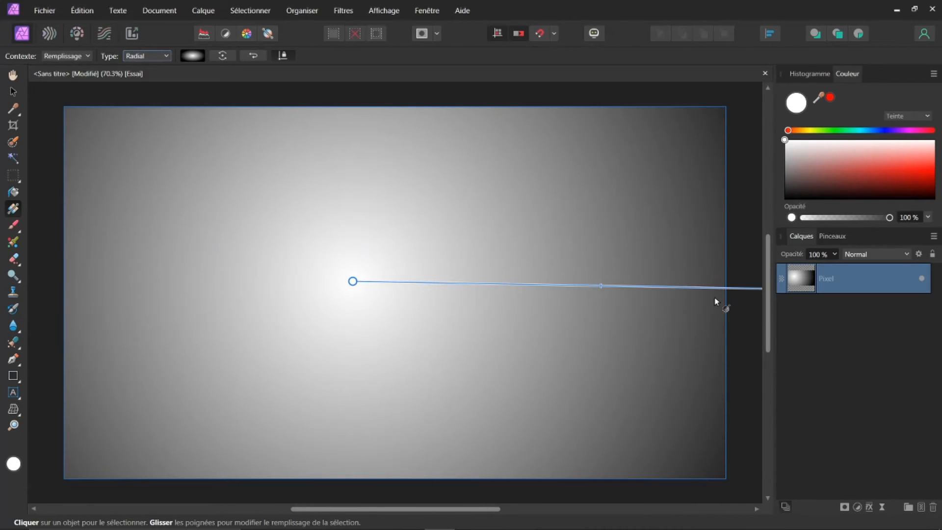
pyautogui.moveTo(730, 286); pyautogui.dragTo(537, 279)
pyautogui.moveTo(730, 285); pyautogui.dragTo(387, 288)
pyautogui.moveTo(194, 278); pyautogui.dragTo(405, 287)
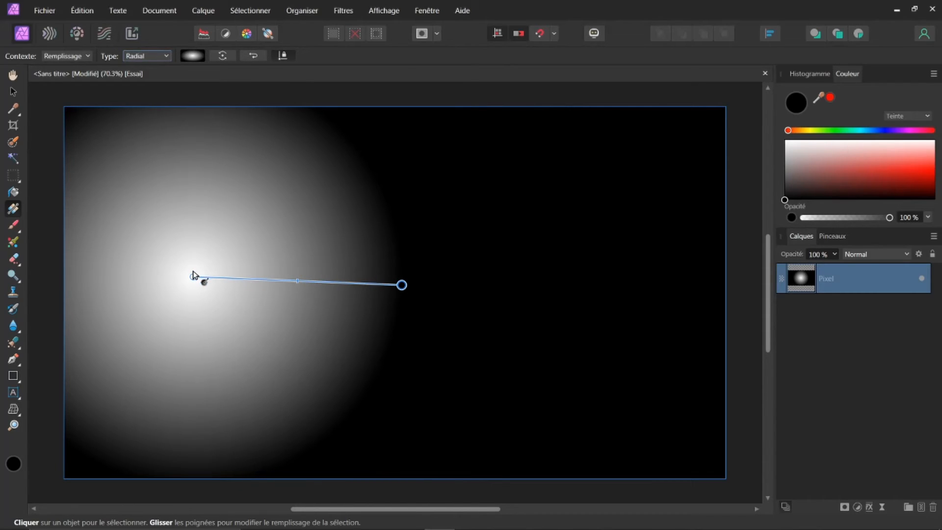
pyautogui.moveTo(203, 278); pyautogui.dragTo(388, 281)
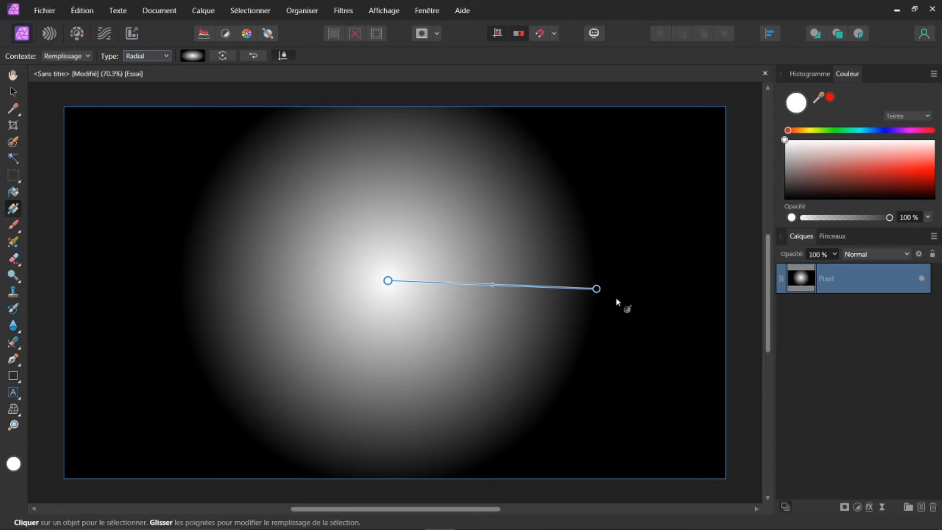
pyautogui.moveTo(598, 289); pyautogui.dragTo(654, 283)
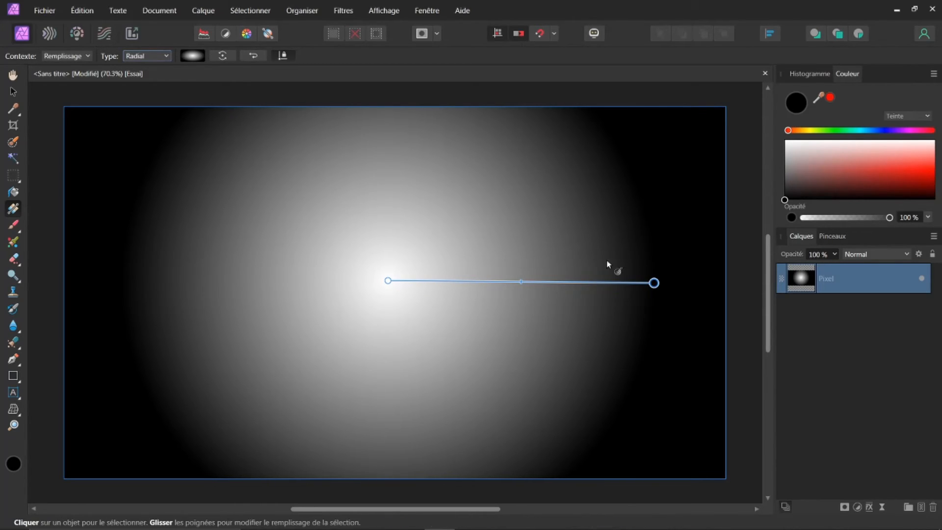
# - Change the colour of the radial gradient's white start stop to golden yellow
pyautogui.click(191, 56)
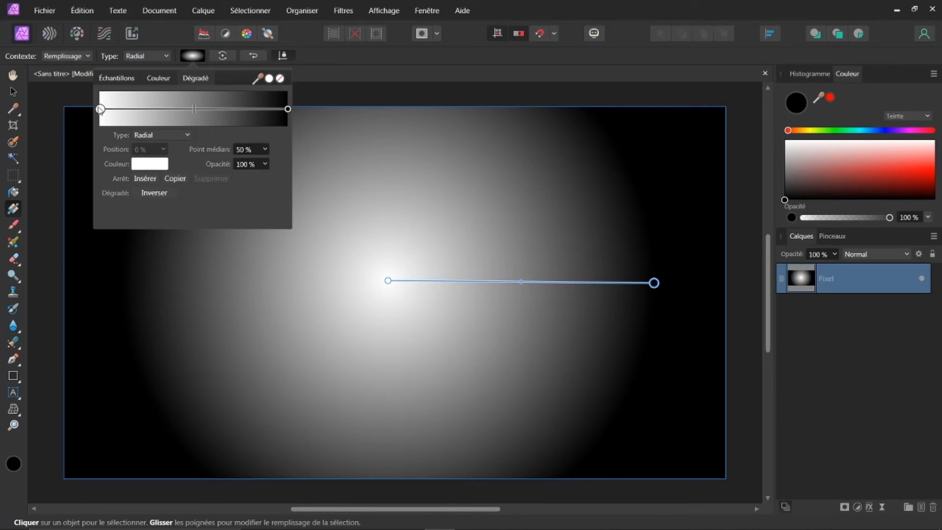
pyautogui.click(140, 164)
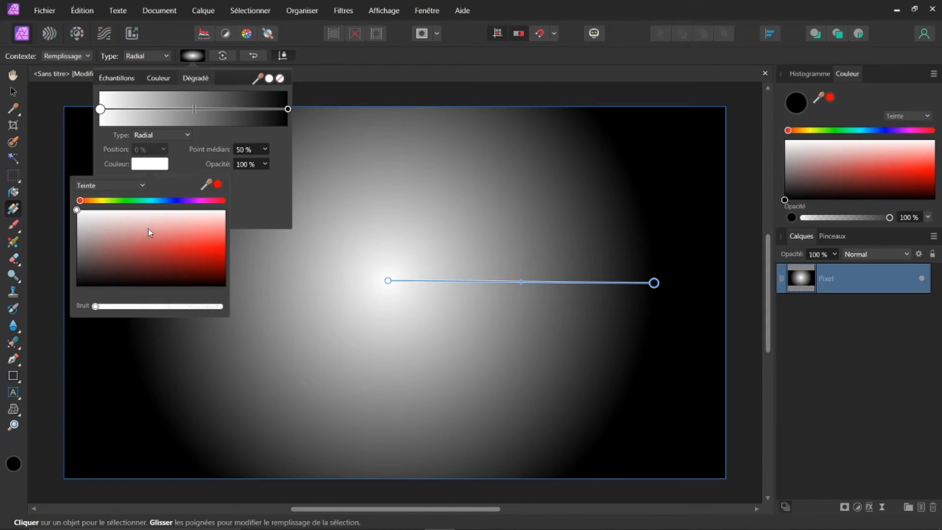
pyautogui.click(100, 201)
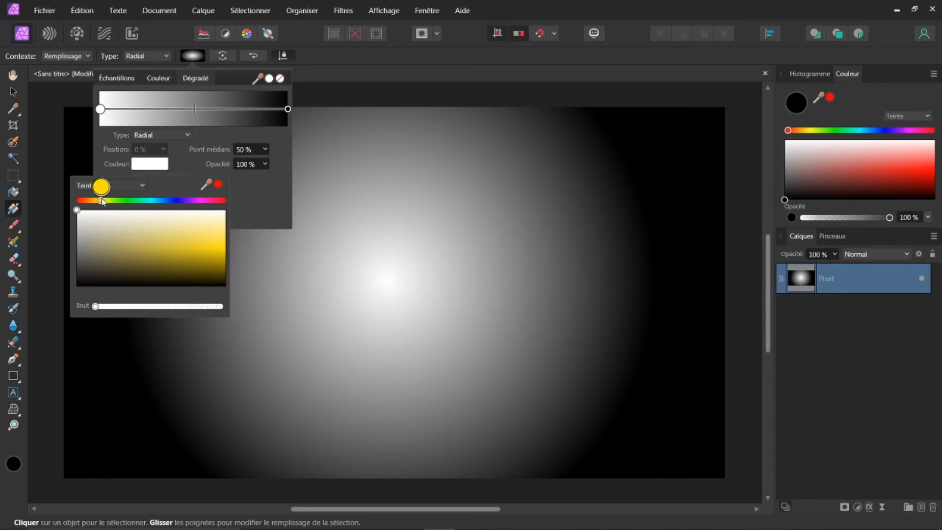
pyautogui.moveTo(167, 248); pyautogui.dragTo(219, 253)
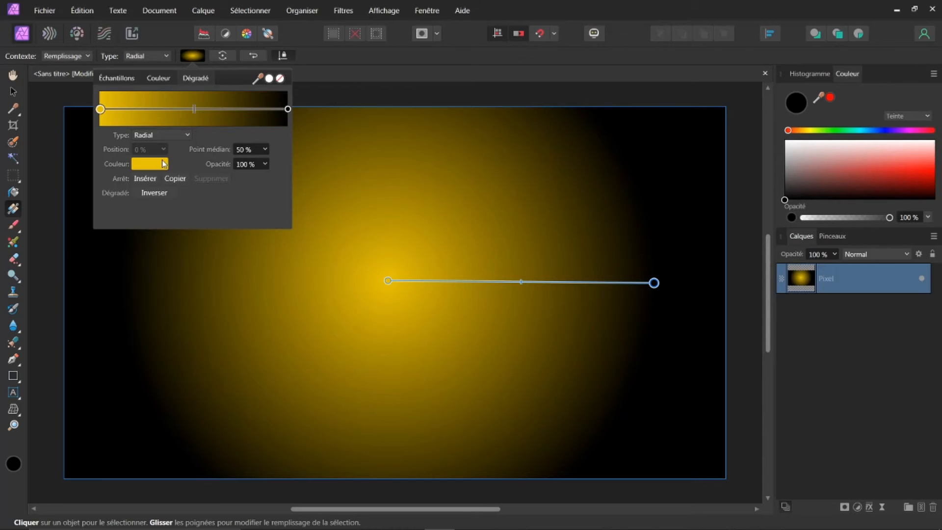
# - Change the colour of the radial gradient's black end stop to bright red
pyautogui.click(288, 110)
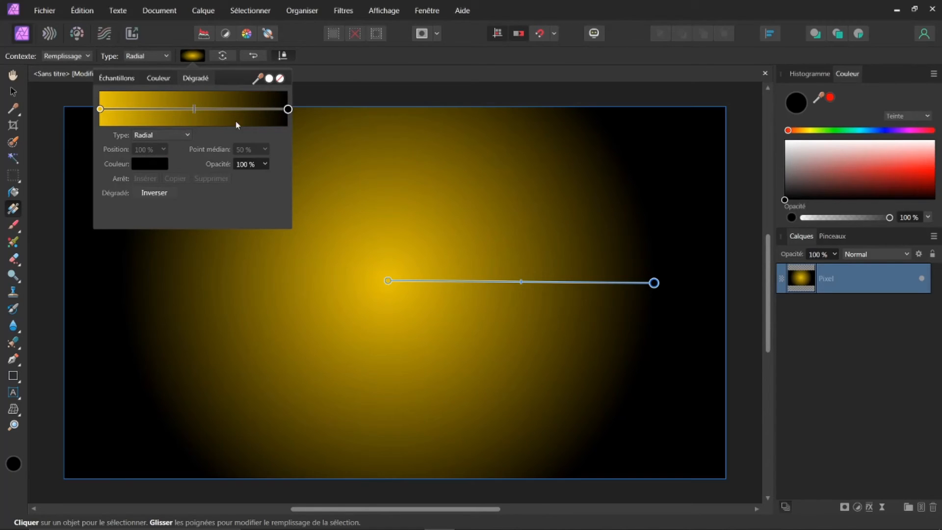
pyautogui.click(152, 164)
pyautogui.click(209, 253)
pyautogui.moveTo(211, 255); pyautogui.dragTo(232, 248)
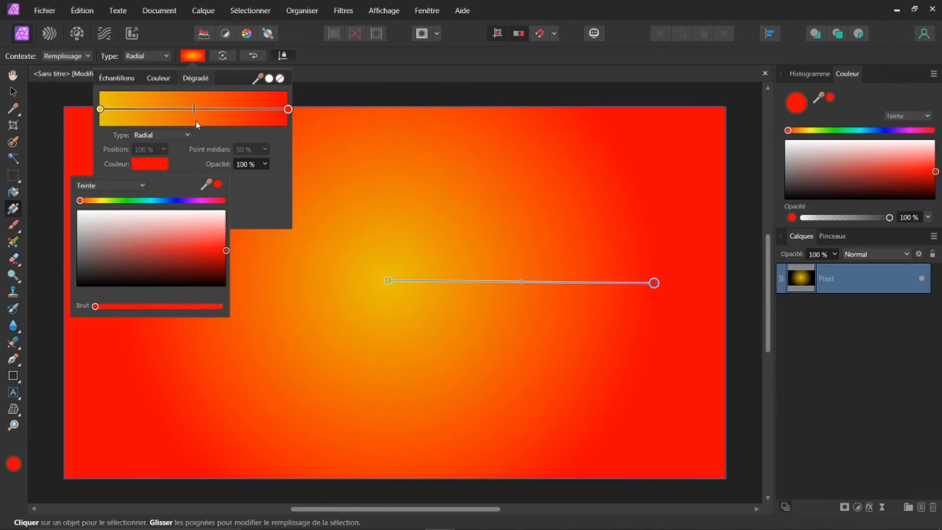
pyautogui.click(194, 108)
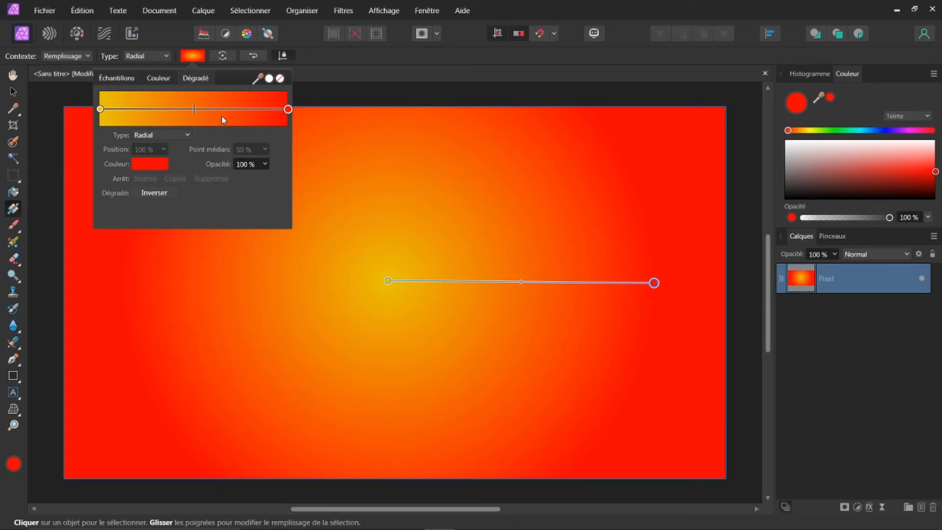
# - Shift the radial gradient's midpoint to 56% and finish editing the gradient
pyautogui.moveTo(193, 110)
pyautogui.mouseDown()
pyautogui.moveTo(234, 116)
pyautogui.moveTo(207, 119)
pyautogui.mouseUp()
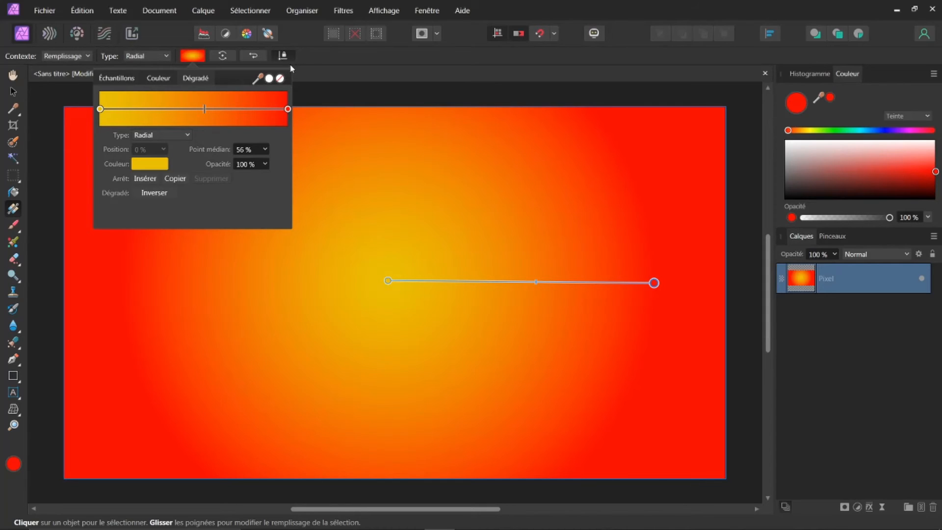
pyautogui.click(304, 78)
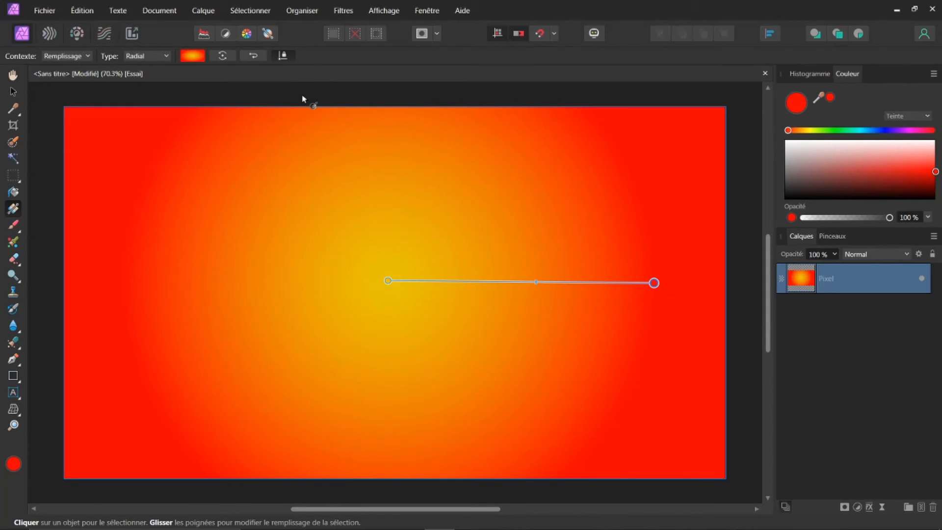
pyautogui.click(13, 92)
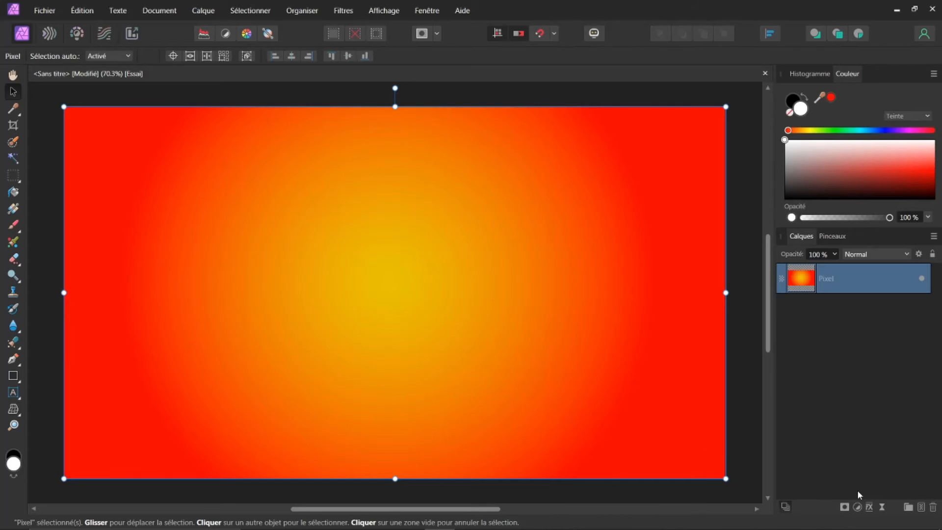
# - Try a Noir et blanc adjustment as its own layer above the Pixel layer, and delete it
pyautogui.click(857, 507)
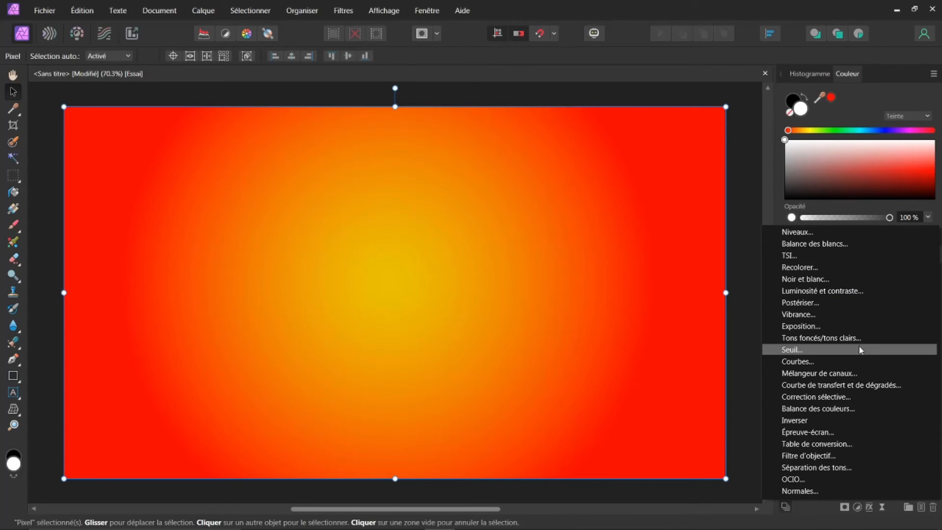
pyautogui.click(826, 279)
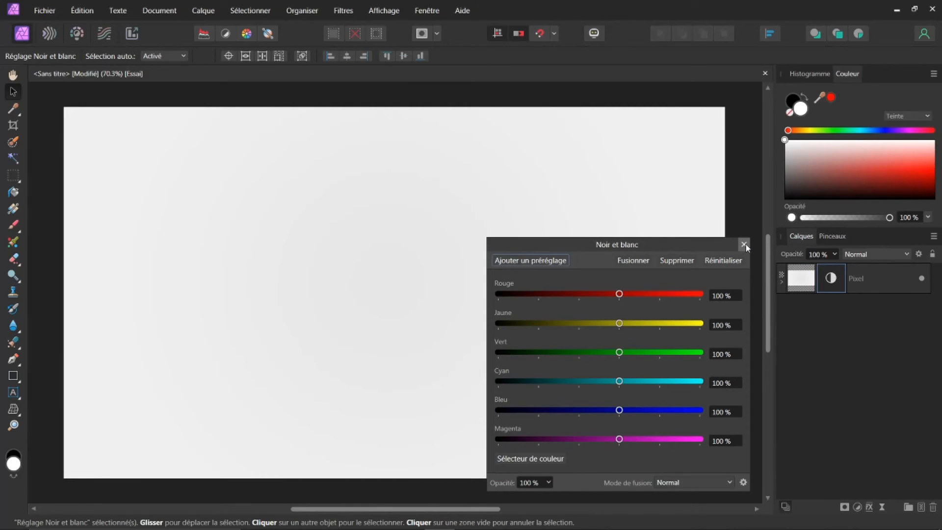
pyautogui.moveTo(829, 284); pyautogui.dragTo(808, 260)
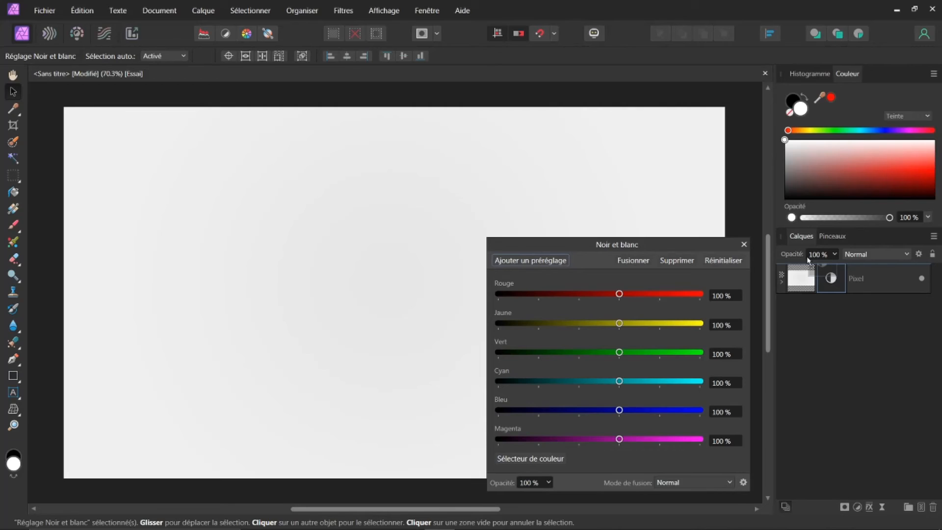
pyautogui.moveTo(809, 260); pyautogui.dragTo(808, 261)
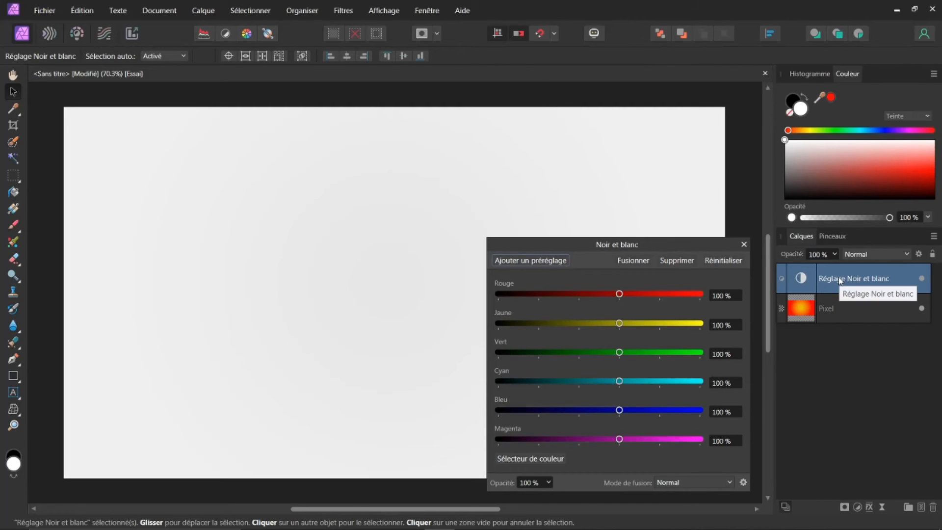
pyautogui.click(744, 244)
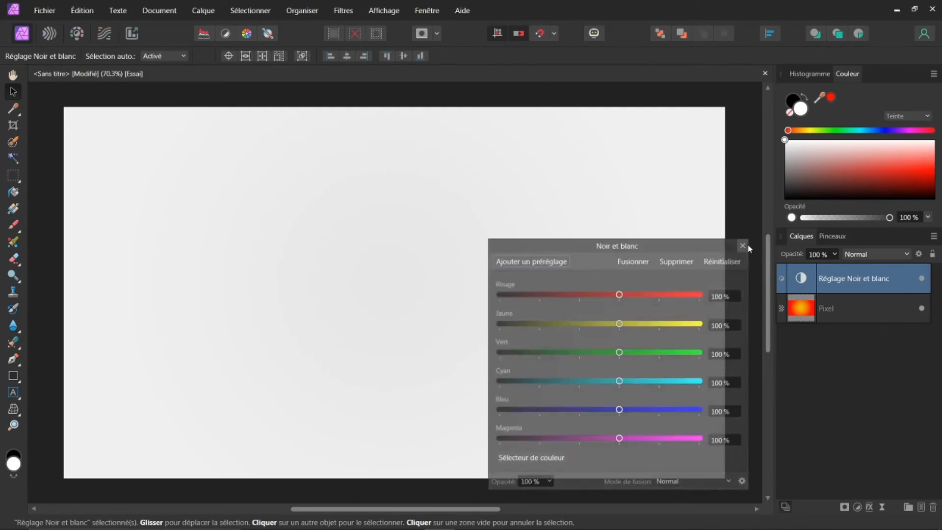
pyautogui.click(933, 507)
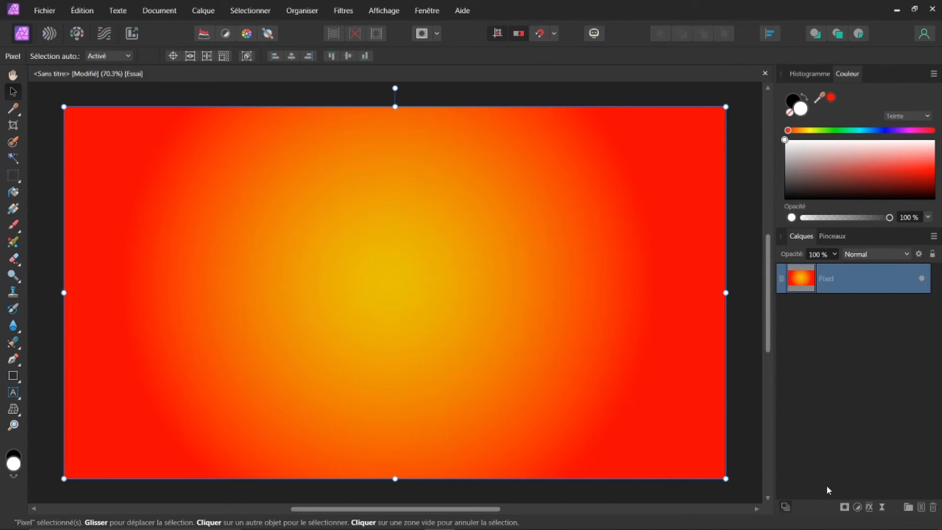
# - Add a standard Masque to the Pixel layer
pyautogui.click(843, 508)
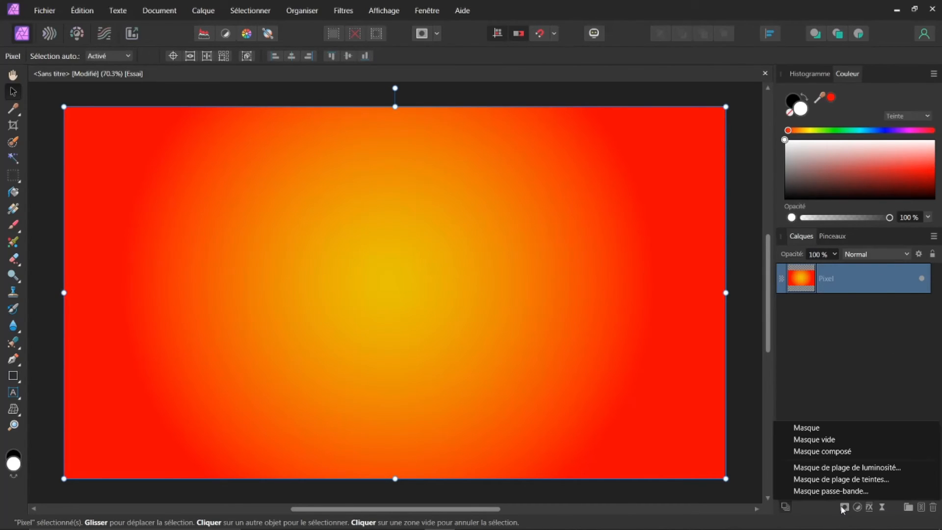
pyautogui.click(805, 427)
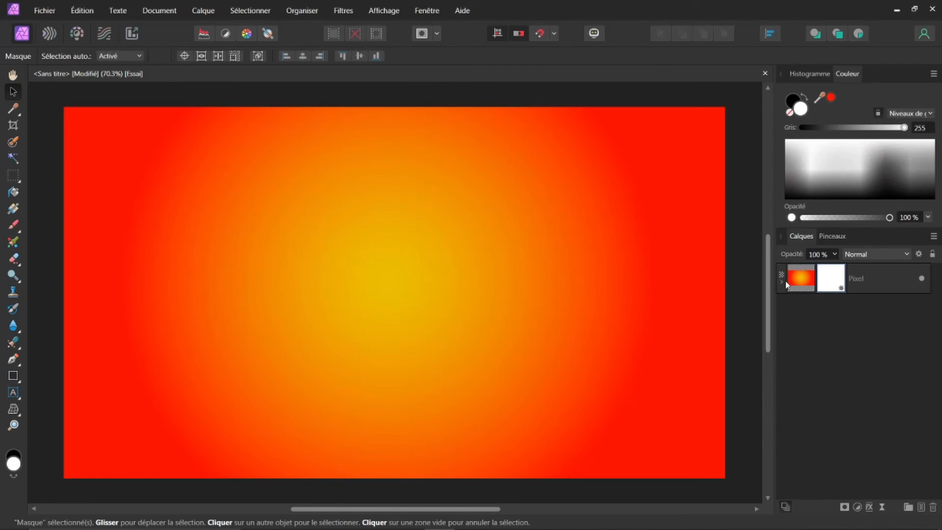
pyautogui.moveTo(834, 278)
pyautogui.mouseDown()
pyautogui.moveTo(826, 272)
pyautogui.moveTo(834, 275)
pyautogui.mouseUp()
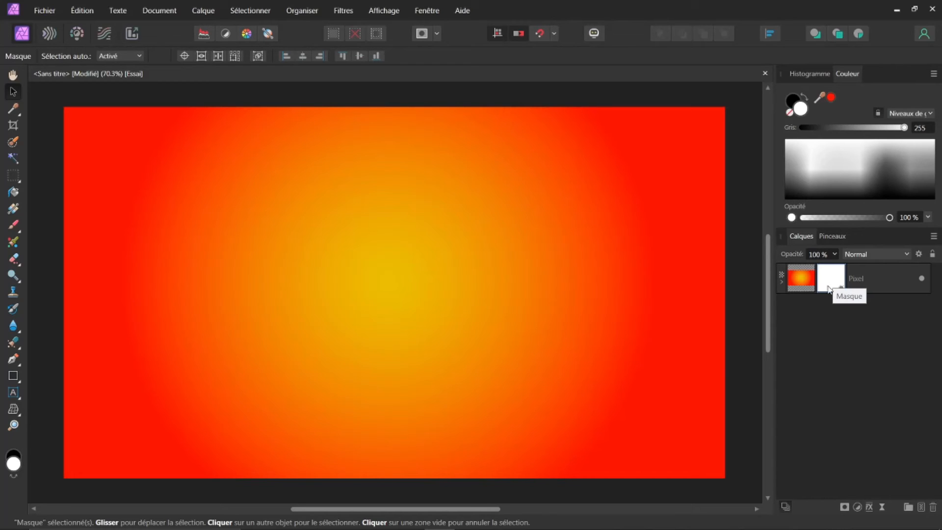
# - Invert the Pixel layer's mask so it turns from white to black
pyautogui.click(250, 11)
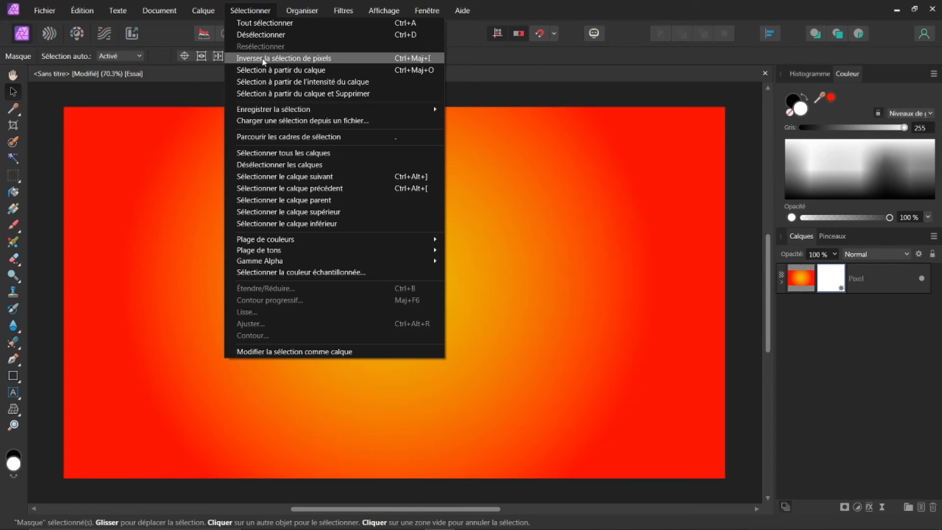
pyautogui.moveTo(302, 10)
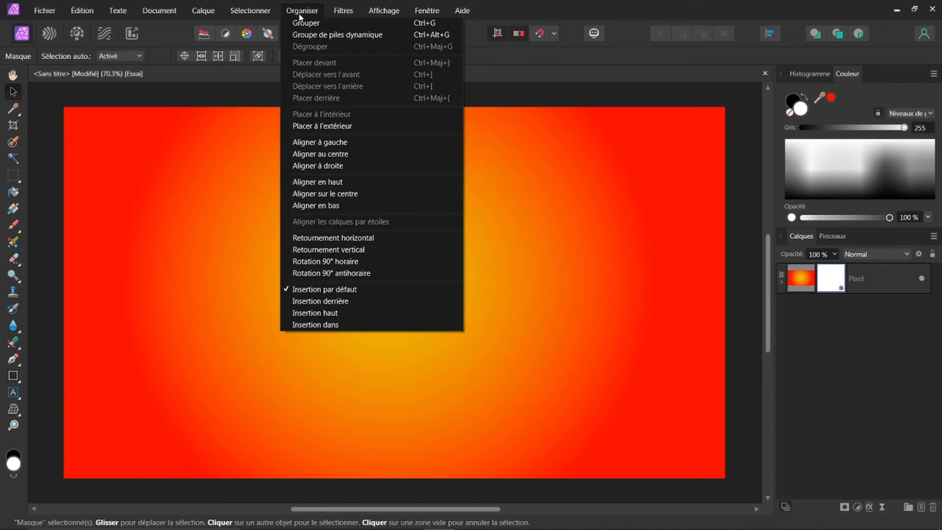
pyautogui.moveTo(197, 12)
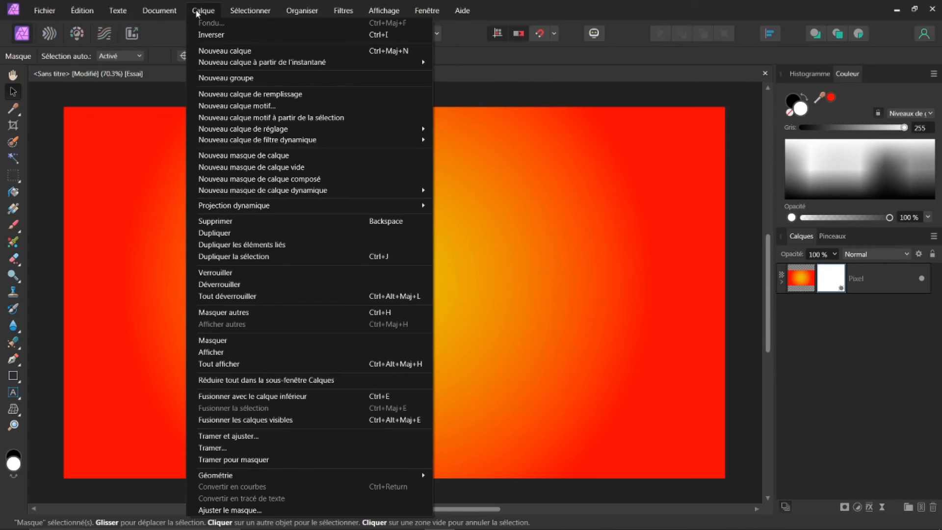
pyautogui.click(210, 36)
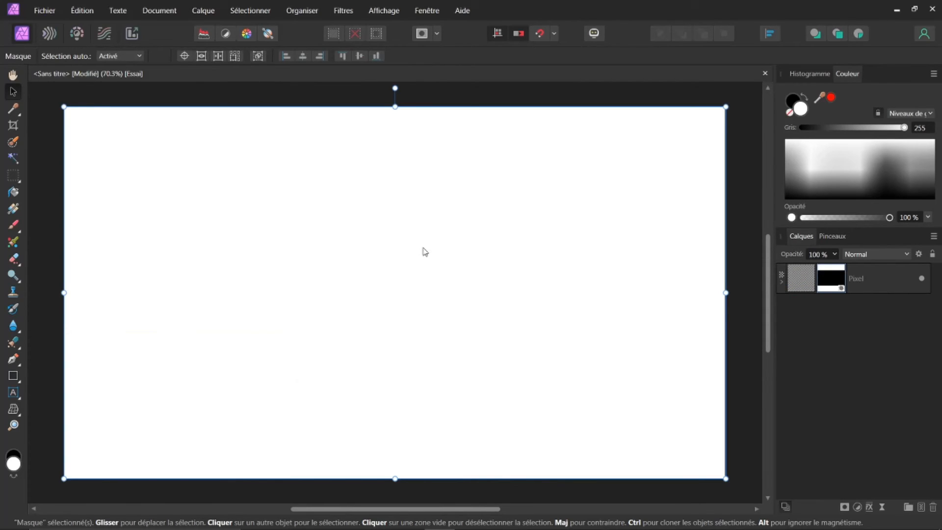
# - Choose the hard round 128 brush from the Basique set and move the mask out above the Pixel layer as its own layer
pyautogui.moveTo(797, 269); pyautogui.dragTo(783, 276)
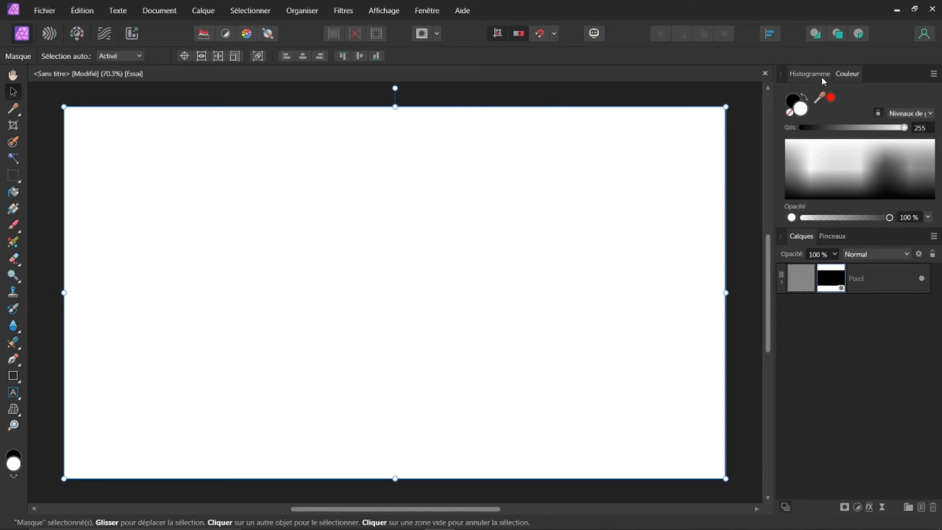
pyautogui.click(833, 236)
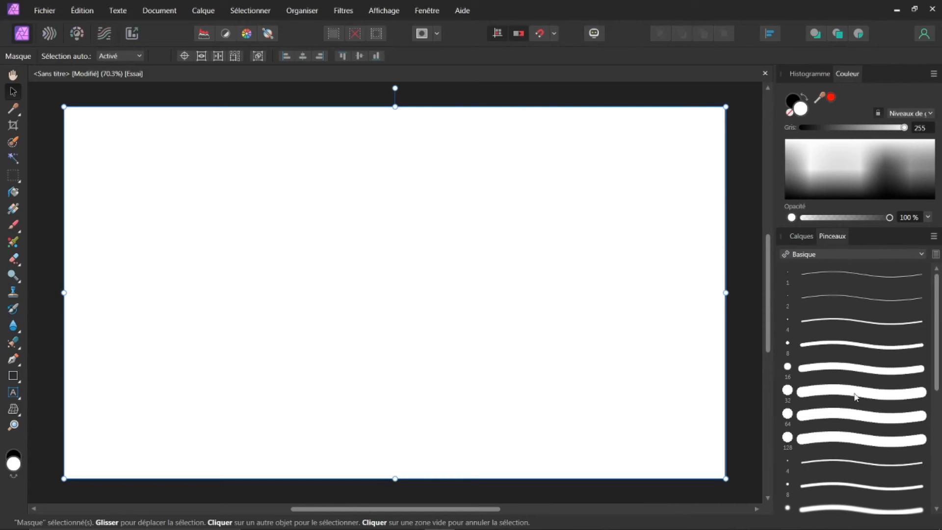
pyautogui.click(846, 440)
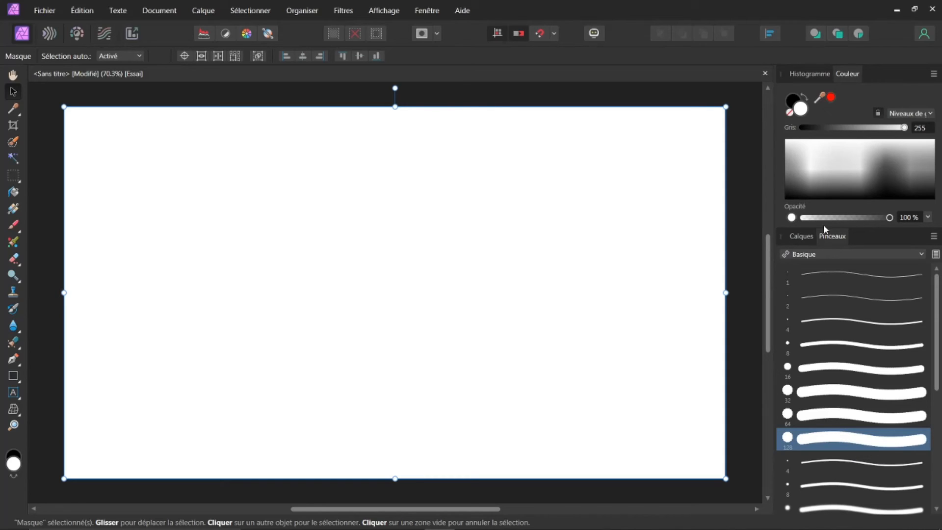
pyautogui.click(803, 236)
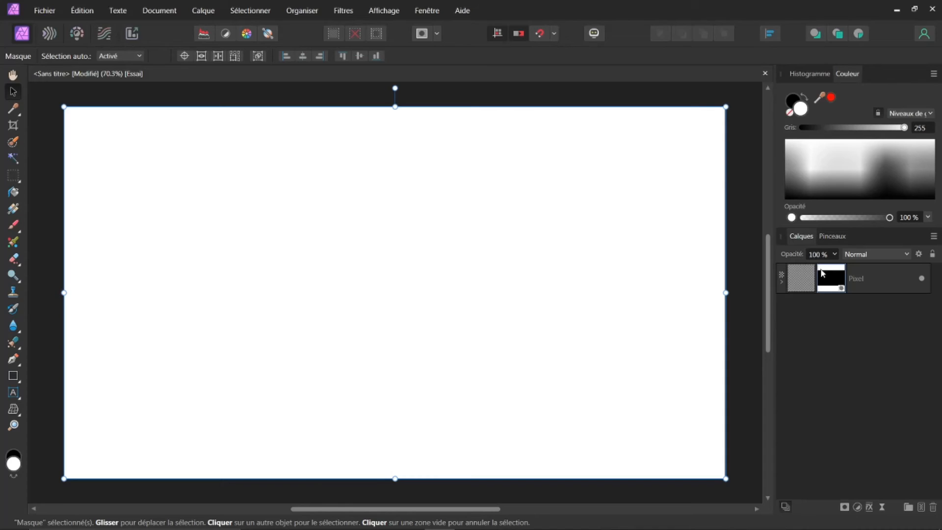
pyautogui.moveTo(820, 273); pyautogui.dragTo(815, 265)
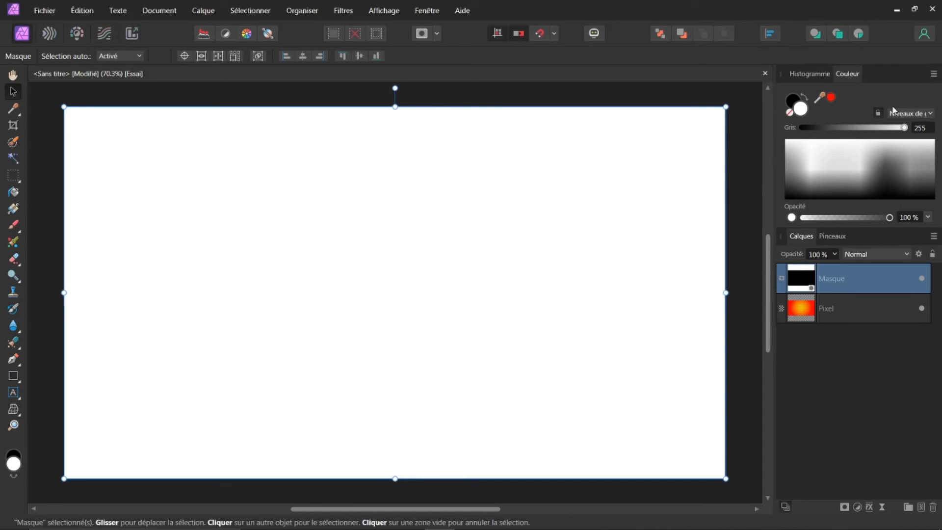
# - Paint a curved white stroke on the mask with the 128 px brush, right of the canvas centre, to reveal the gradient
pyautogui.click(836, 237)
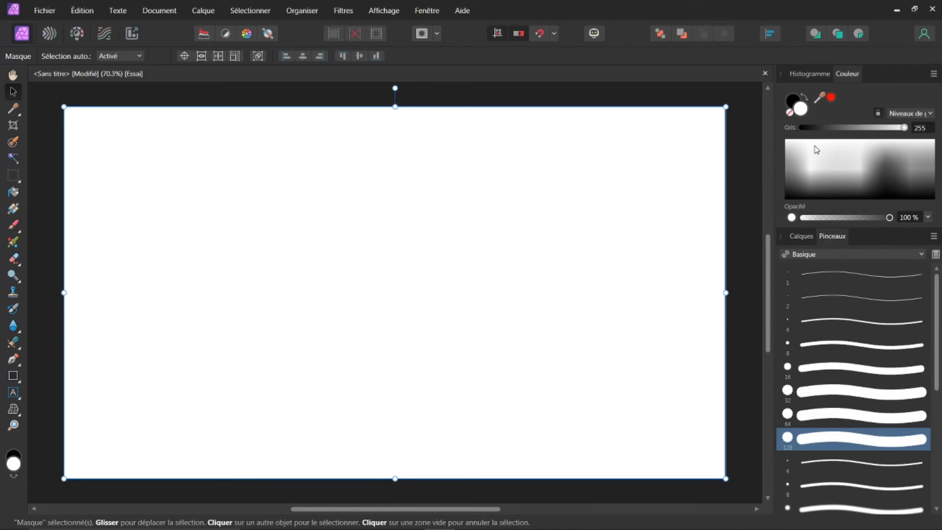
pyautogui.click(804, 99)
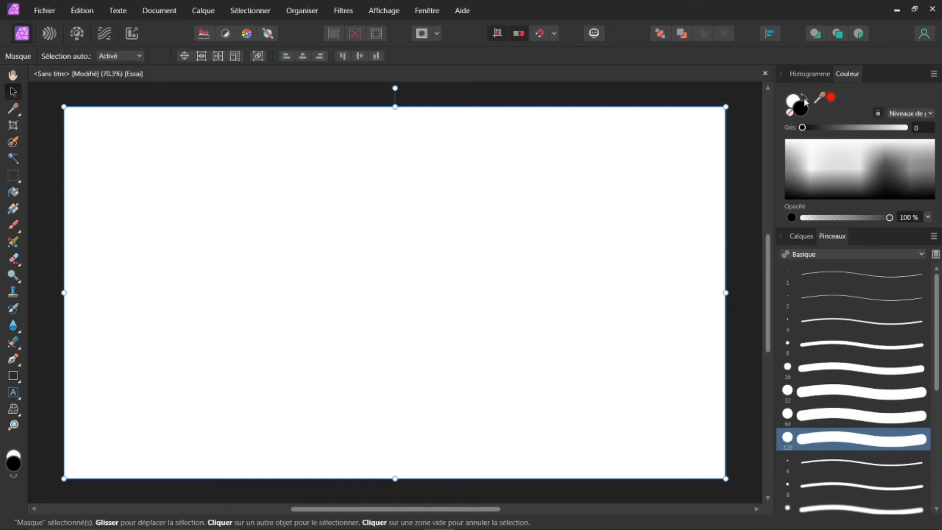
pyautogui.click(13, 225)
pyautogui.click(711, 128)
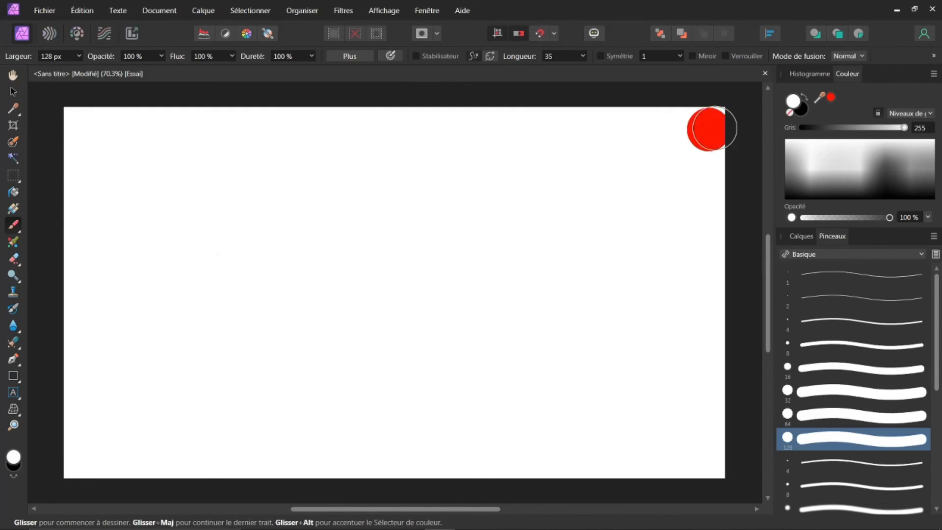
pyautogui.click(806, 97)
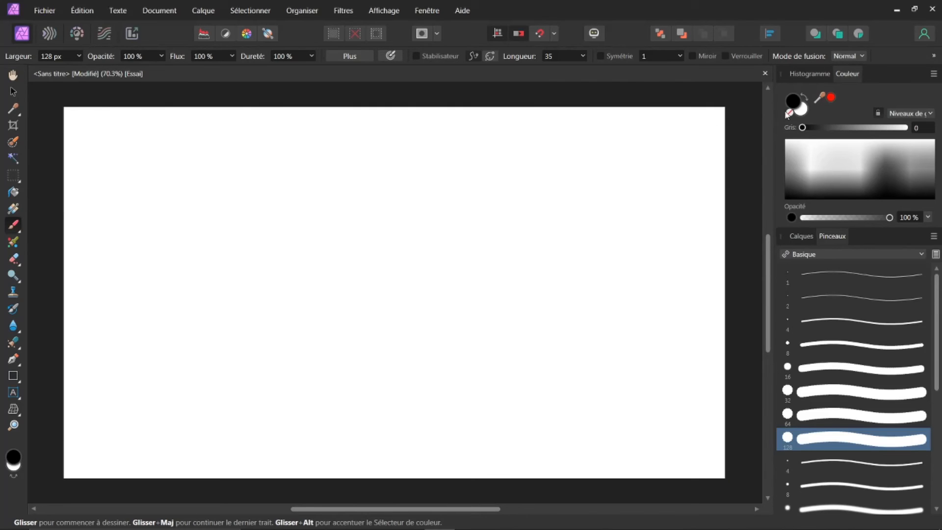
pyautogui.click(806, 97)
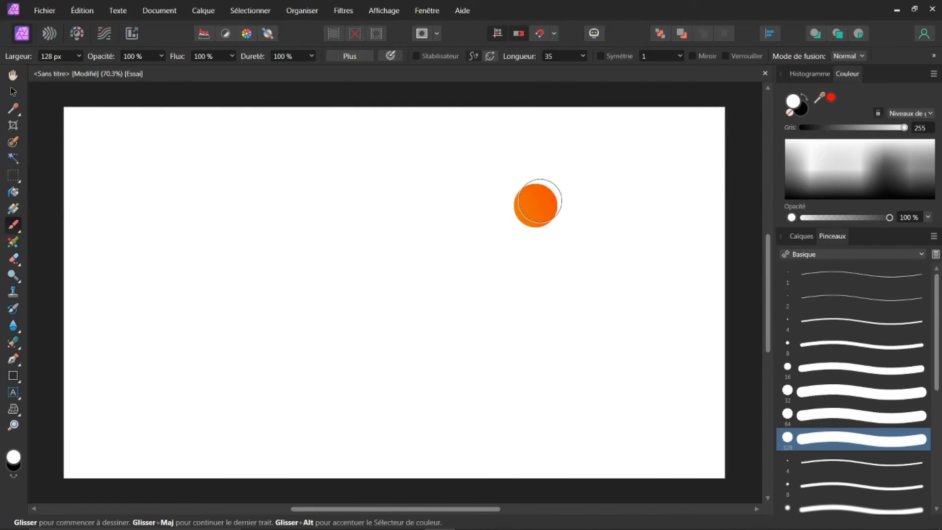
pyautogui.moveTo(548, 187)
pyautogui.mouseDown()
pyautogui.moveTo(583, 250)
pyautogui.moveTo(576, 290)
pyautogui.moveTo(530, 329)
pyautogui.mouseUp()
pyautogui.click(803, 237)
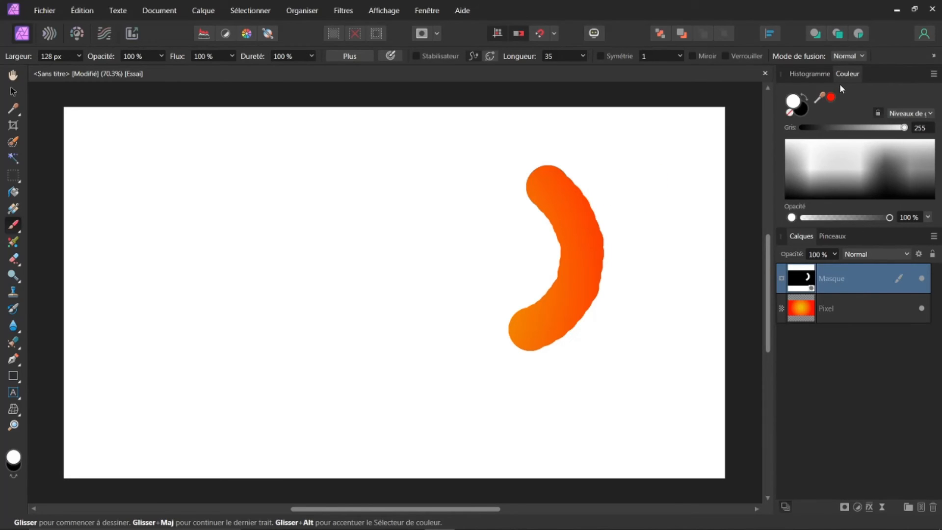
# - Choose the scattered-dot 17 brush from the ChalkDust set and set its width to 44 px
pyautogui.click(839, 240)
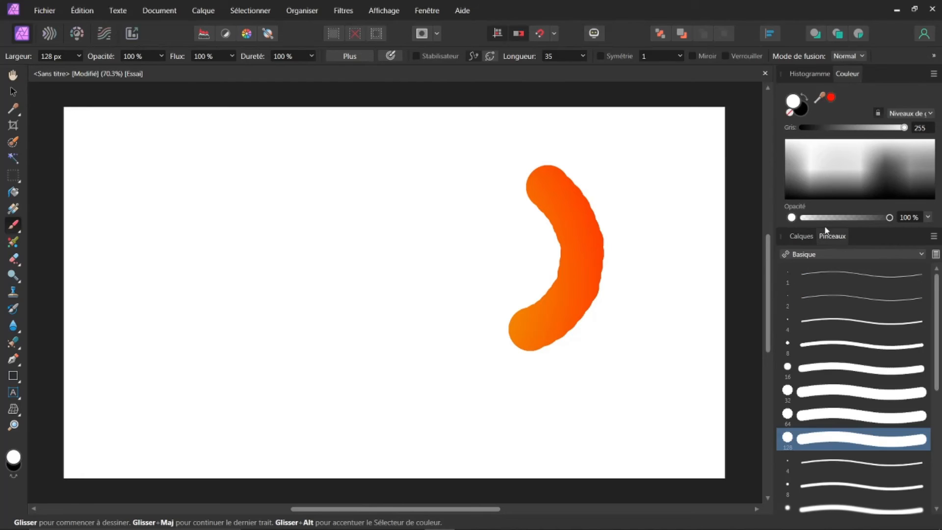
pyautogui.click(923, 254)
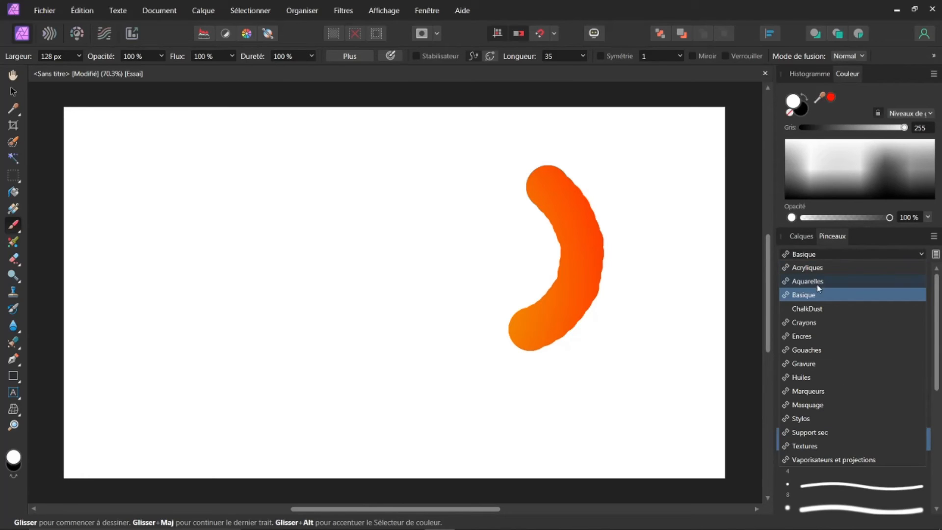
pyautogui.click(805, 309)
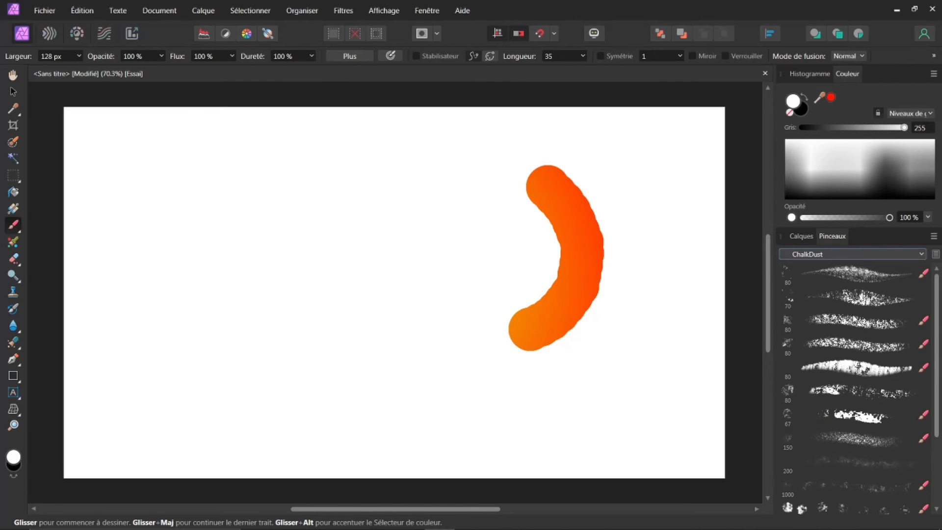
pyautogui.scroll(-1, 858, 349)
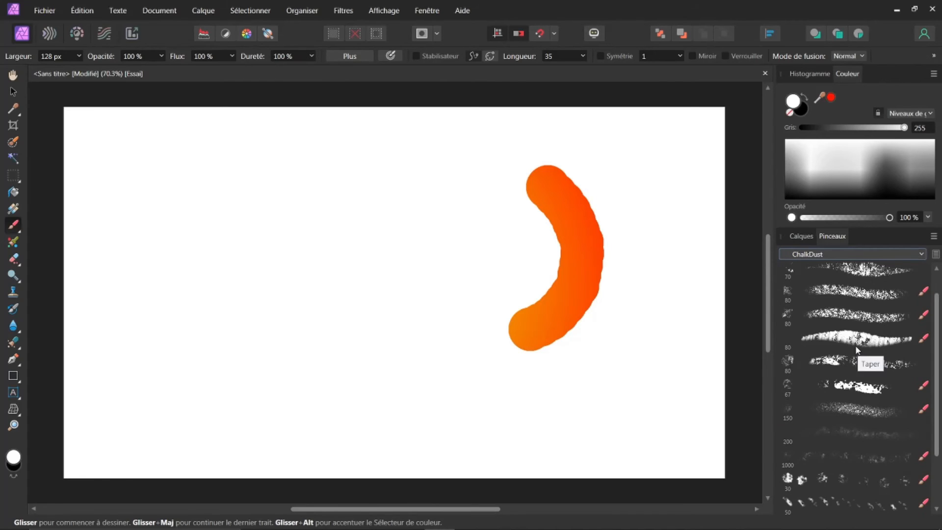
pyautogui.scroll(-3, 854, 349)
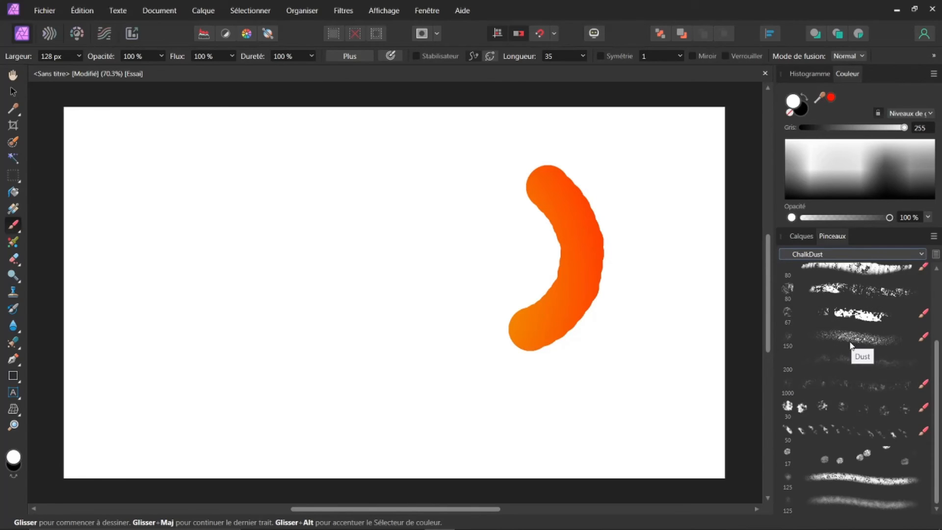
pyautogui.click(877, 454)
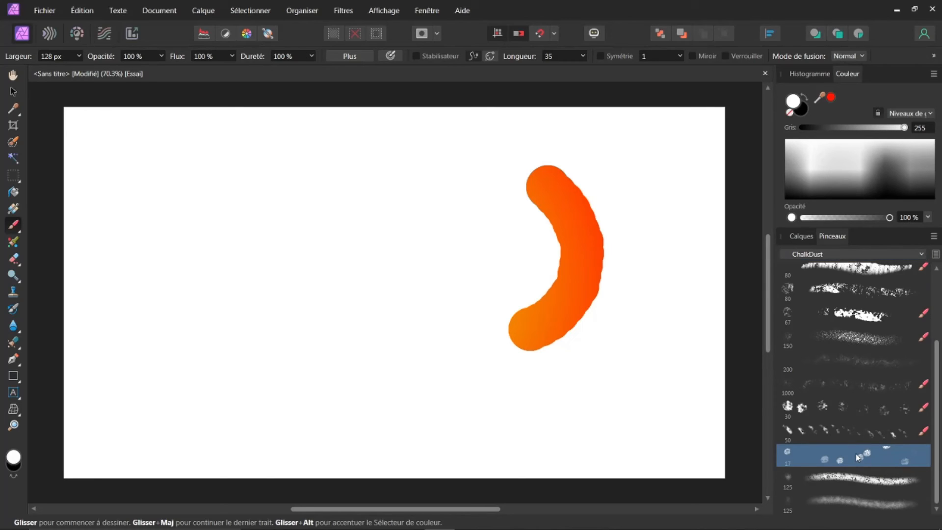
pyautogui.click(829, 454)
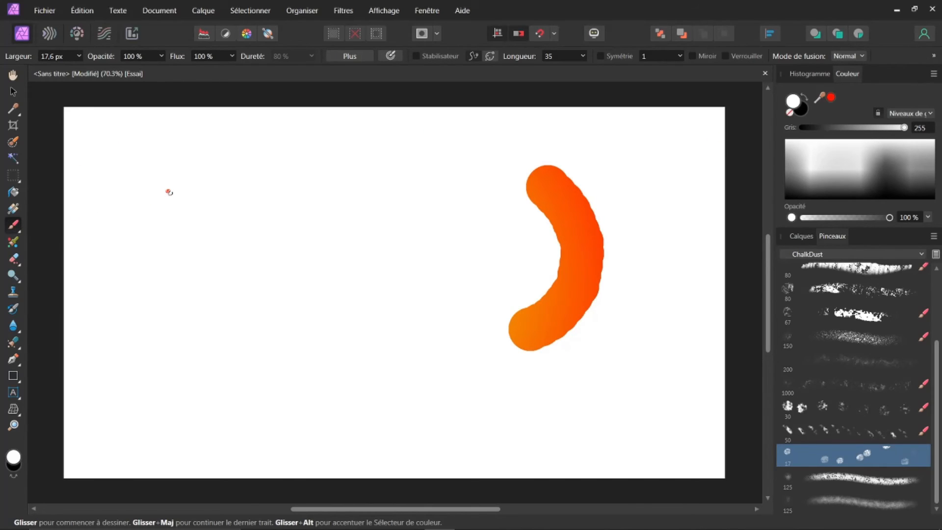
pyautogui.click(77, 57)
pyautogui.moveTo(81, 70); pyautogui.dragTo(100, 70)
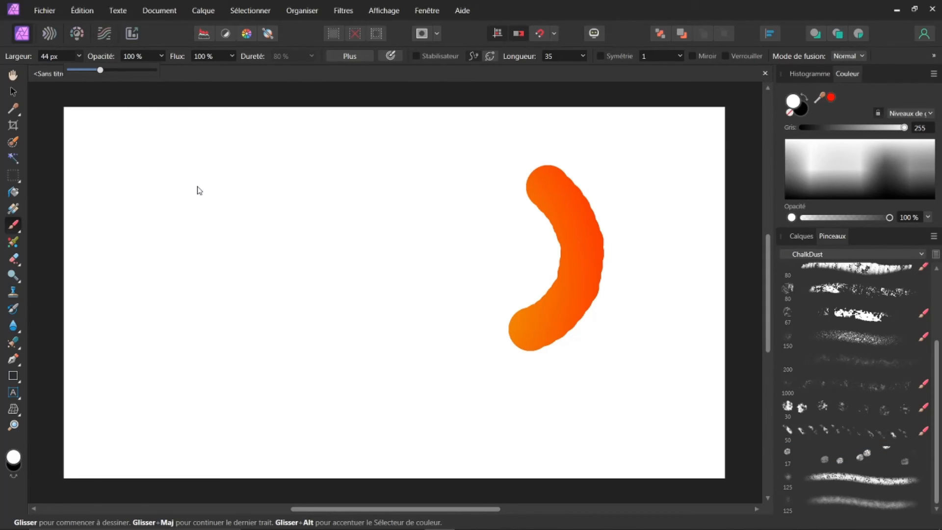
# - Paint scattered dots across the mask with the 44 px brush, plus a short upright 128 px stroke near the canvas's right edge
pyautogui.moveTo(196, 187)
pyautogui.mouseDown()
pyautogui.moveTo(234, 231)
pyautogui.moveTo(321, 262)
pyautogui.moveTo(300, 372)
pyautogui.moveTo(356, 394)
pyautogui.moveTo(405, 357)
pyautogui.moveTo(448, 253)
pyautogui.moveTo(438, 181)
pyautogui.moveTo(284, 194)
pyautogui.moveTo(207, 232)
pyautogui.moveTo(164, 274)
pyautogui.moveTo(142, 322)
pyautogui.moveTo(156, 379)
pyautogui.moveTo(195, 394)
pyautogui.moveTo(274, 378)
pyautogui.moveTo(362, 383)
pyautogui.moveTo(437, 408)
pyautogui.moveTo(540, 391)
pyautogui.moveTo(421, 359)
pyautogui.moveTo(408, 331)
pyautogui.moveTo(673, 229)
pyautogui.mouseUp()
pyautogui.click(801, 236)
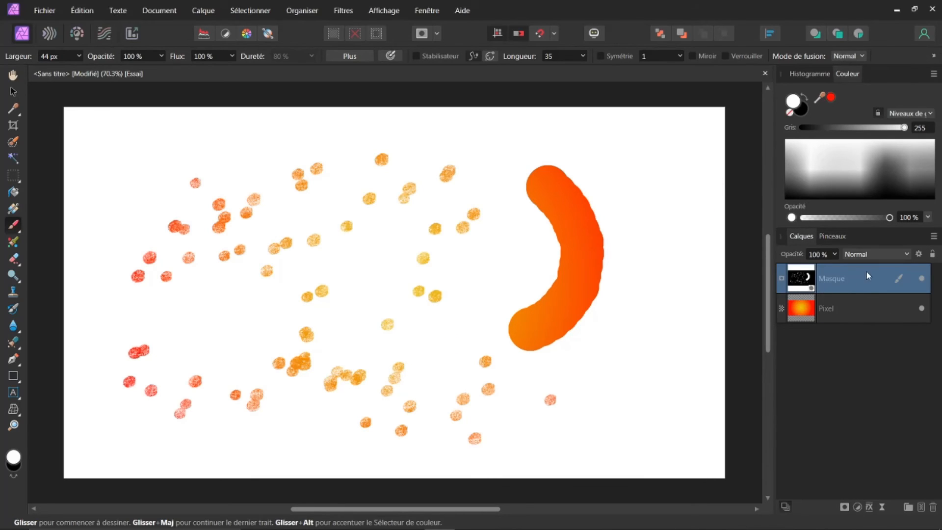
pyautogui.click(899, 276)
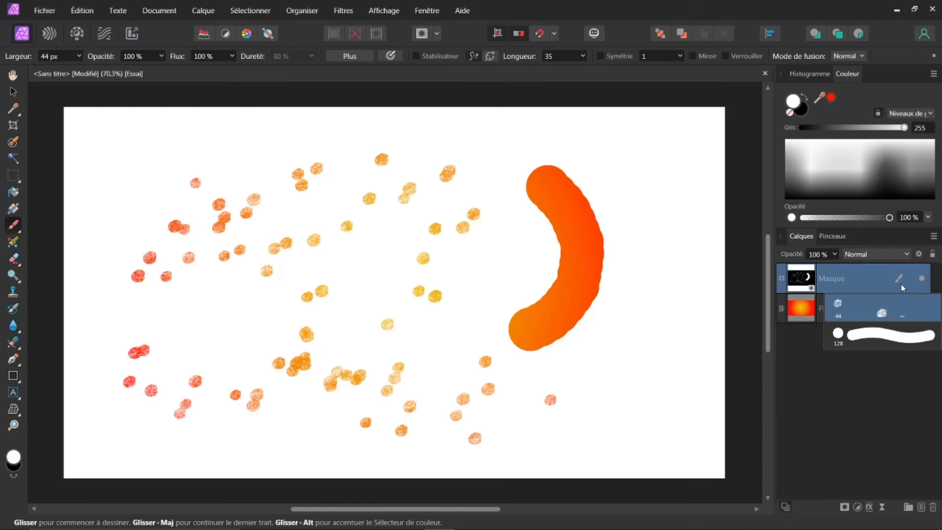
pyautogui.click(867, 339)
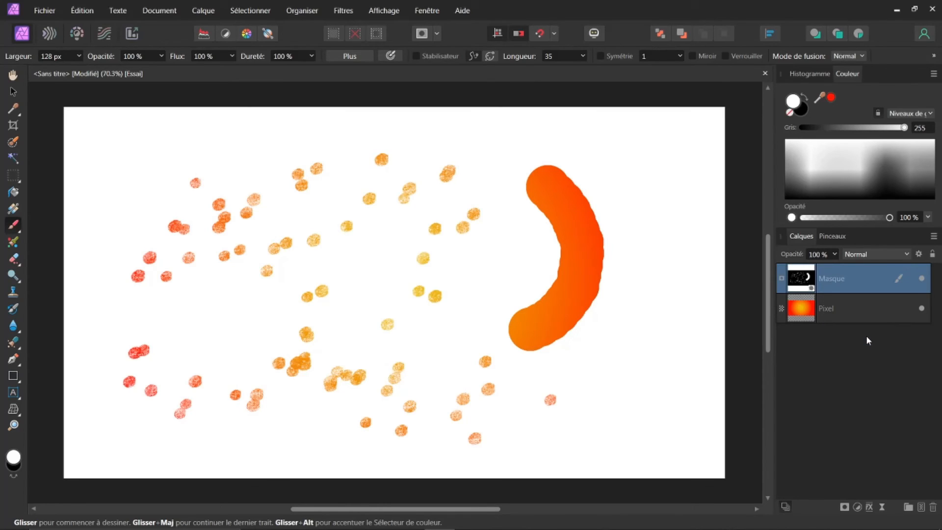
pyautogui.moveTo(642, 227)
pyautogui.mouseDown()
pyautogui.moveTo(623, 325)
pyautogui.moveTo(653, 315)
pyautogui.mouseUp()
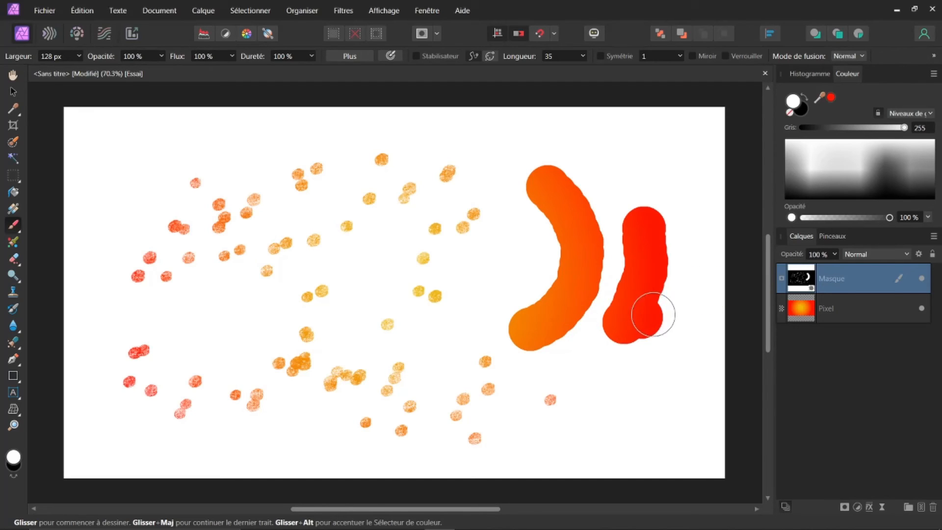
# - Switch back to the mask's recently used 44 px chalk brush and paint more scattered dots around the centre and right of the canvas
pyautogui.click(898, 279)
pyautogui.click(864, 332)
pyautogui.click(396, 206)
pyautogui.moveTo(366, 250)
pyautogui.mouseDown()
pyautogui.moveTo(364, 309)
pyautogui.moveTo(535, 353)
pyautogui.moveTo(626, 405)
pyautogui.moveTo(649, 394)
pyautogui.moveTo(687, 343)
pyautogui.moveTo(672, 216)
pyautogui.mouseUp()
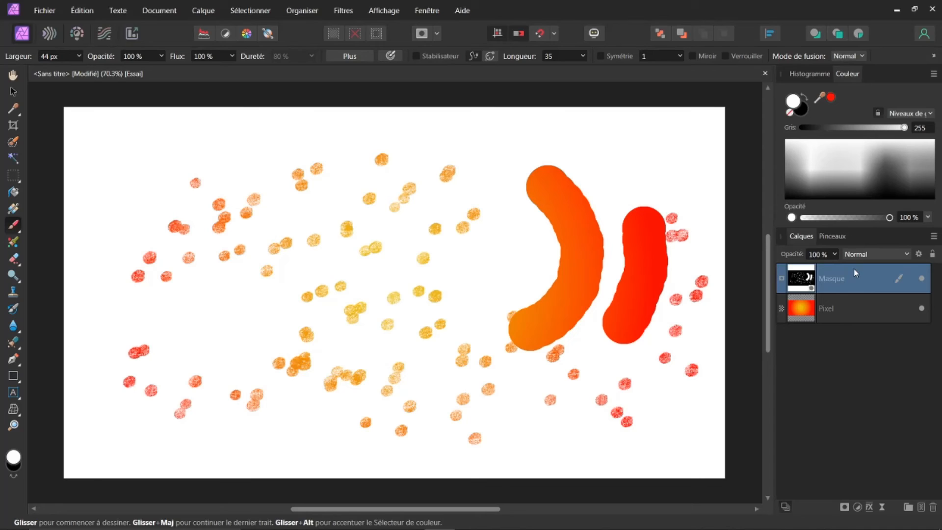
pyautogui.click(154, 115)
pyautogui.click(45, 11)
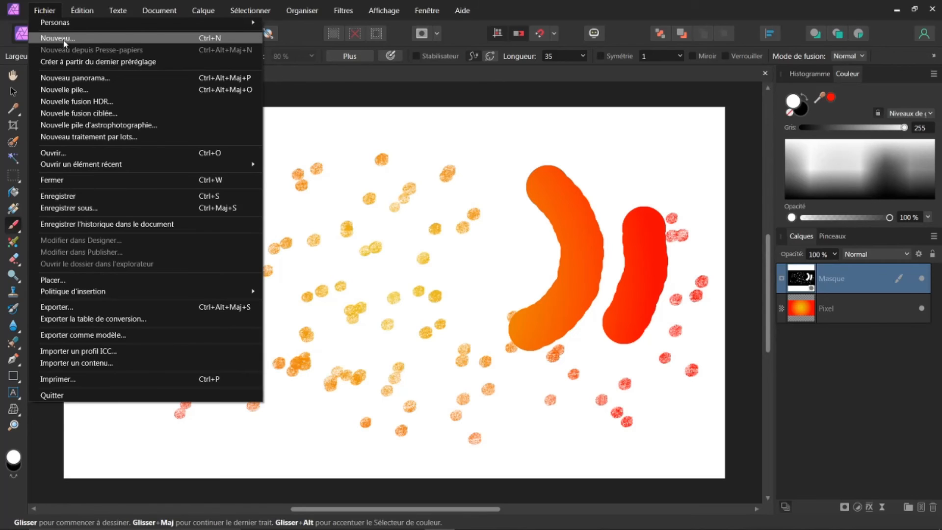
pyautogui.click(348, 101)
pyautogui.click(345, 114)
pyautogui.hotkey('ctrl', 'z')
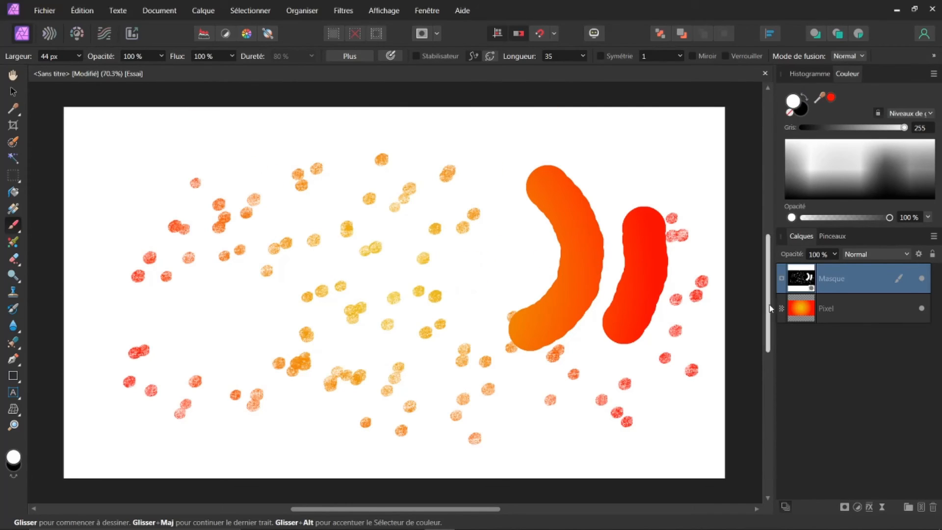
# - Nest the mask back inside the Pixel layer and expand that layer to show its mask
pyautogui.moveTo(798, 283); pyautogui.dragTo(814, 306)
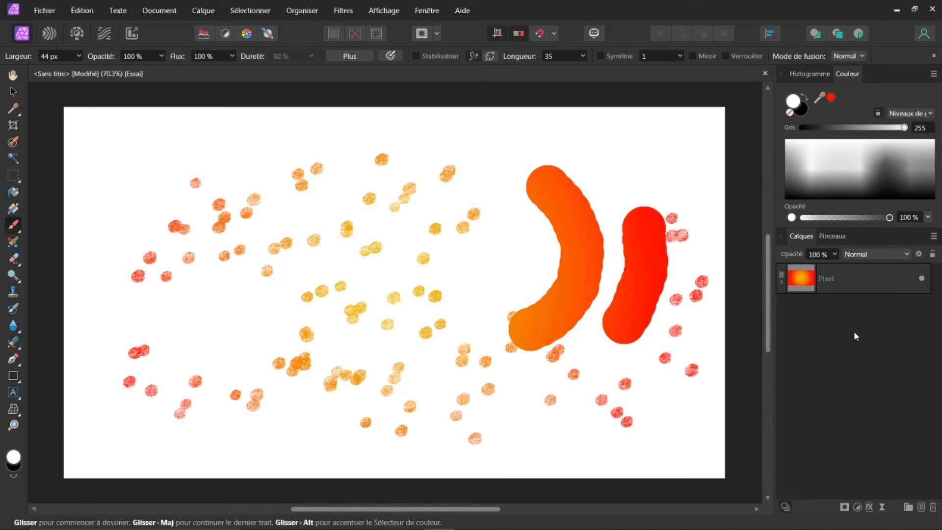
pyautogui.click(782, 282)
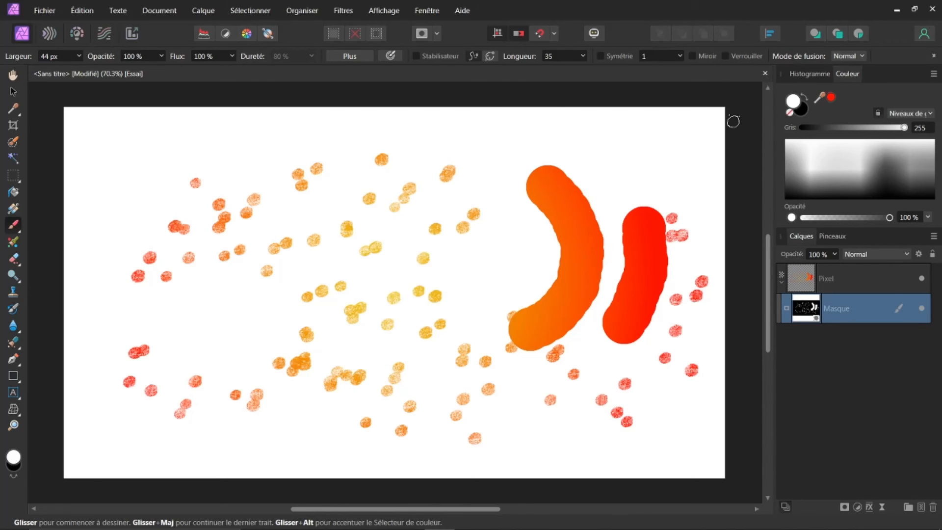
# - Close the untitled document without saving and open the recent image etendue eau.jpg
pyautogui.click(765, 74)
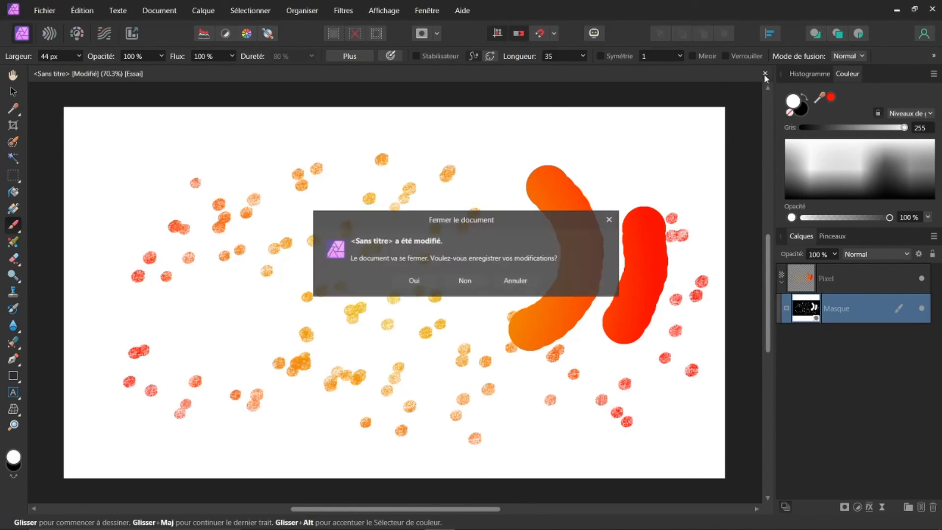
pyautogui.click(466, 281)
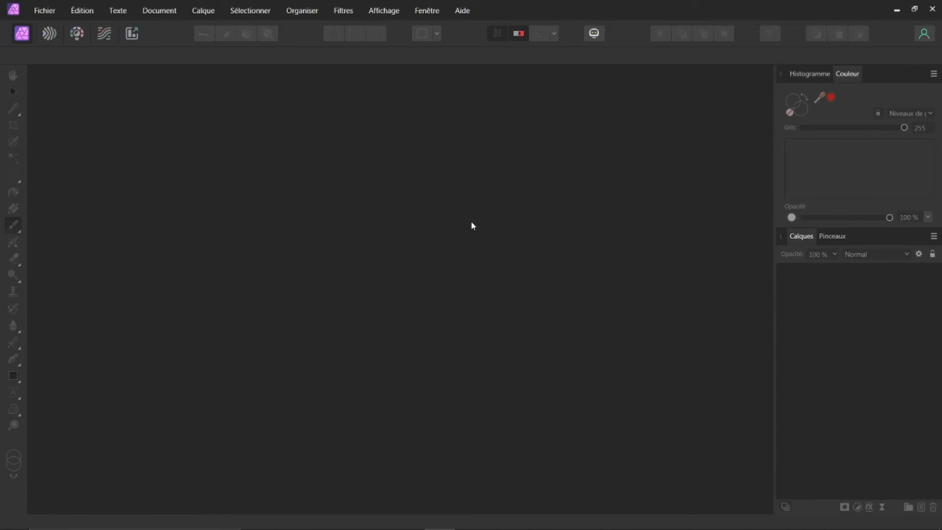
pyautogui.click(34, 11)
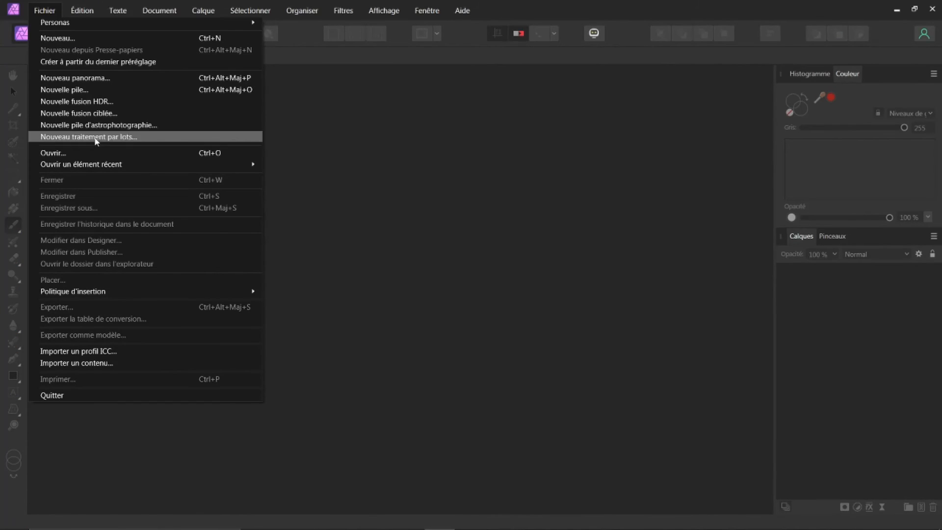
pyautogui.moveTo(156, 167)
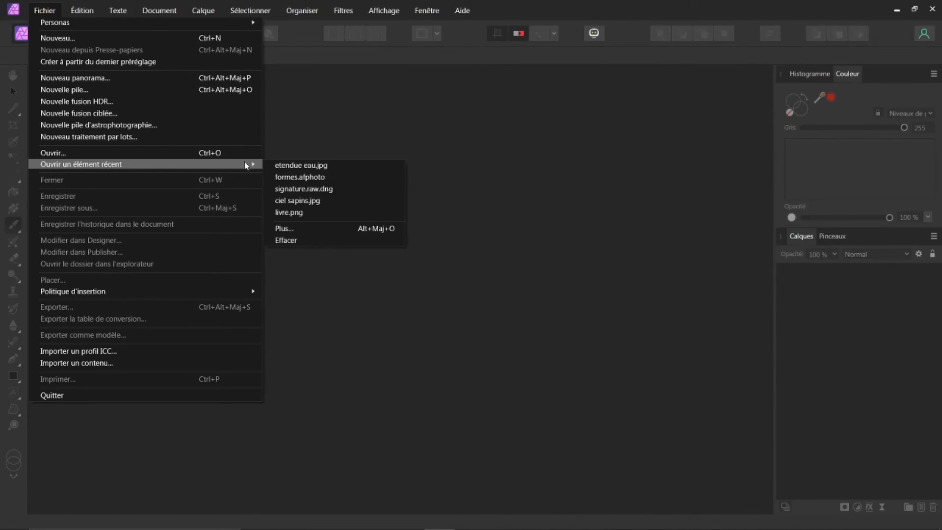
pyautogui.click(285, 167)
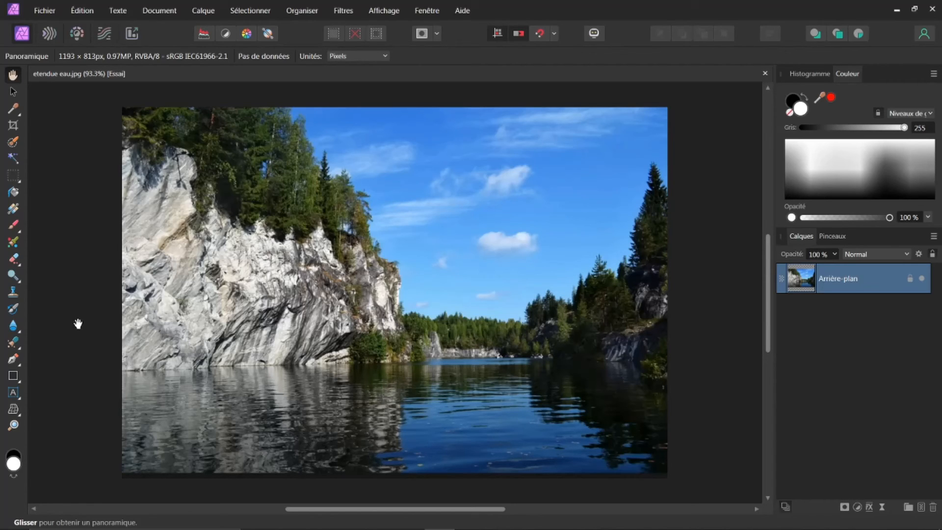
# - Draw a white rectangle in the sky and a white gear (Rouage) over the rock cliff
pyautogui.click(14, 375)
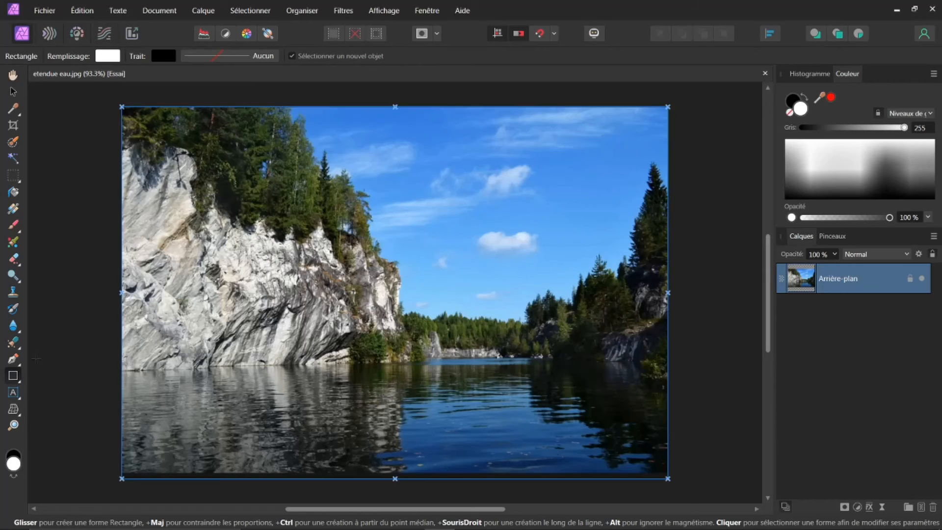
pyautogui.moveTo(460, 173); pyautogui.dragTo(562, 256)
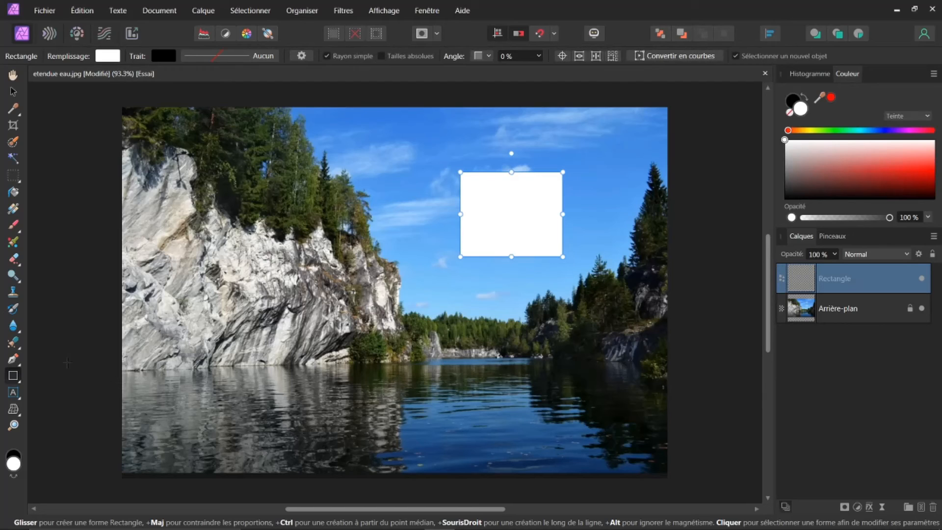
pyautogui.click(19, 379)
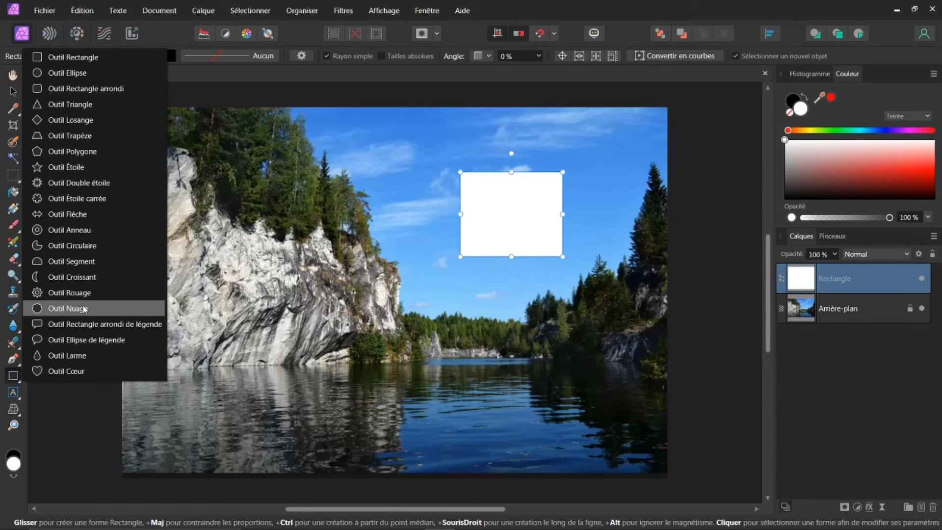
pyautogui.click(70, 292)
pyautogui.moveTo(214, 205); pyautogui.dragTo(345, 325)
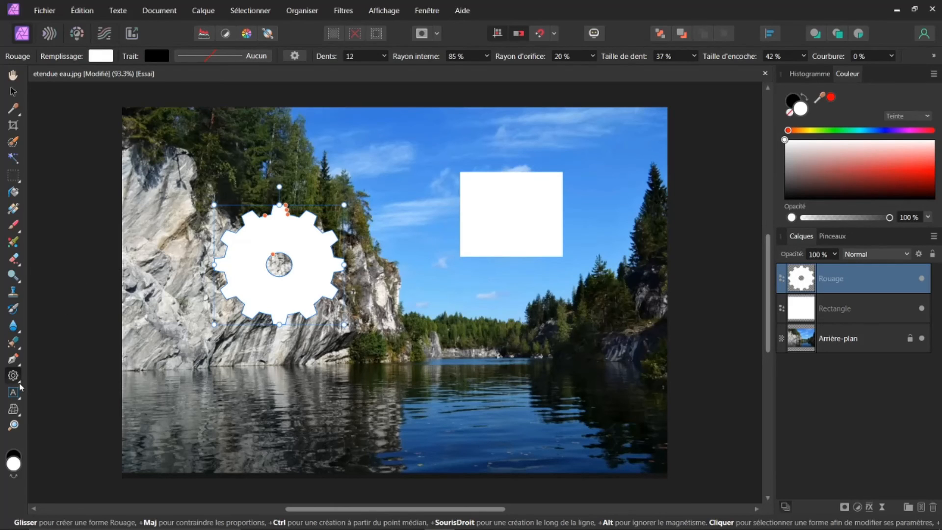
# - Draw a white heart (Cœur) over the water near the centre of the photo
pyautogui.click(20, 384)
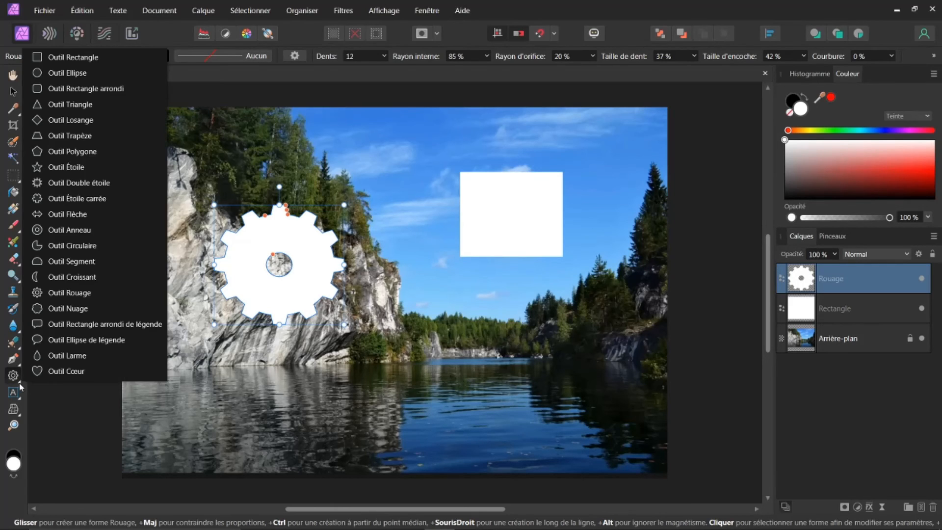
pyautogui.click(48, 371)
pyautogui.moveTo(367, 333); pyautogui.dragTo(477, 432)
# - Move the rectangle up and right and the gear and heart upward, and toggle the Cœur layer's visibility off and on
pyautogui.click(14, 91)
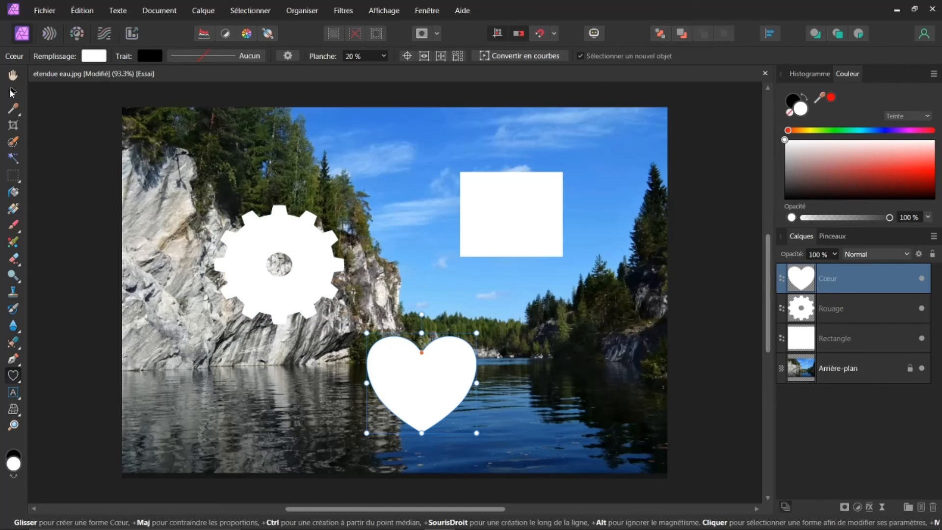
pyautogui.moveTo(536, 221); pyautogui.dragTo(571, 194)
pyautogui.moveTo(313, 262); pyautogui.dragTo(309, 226)
pyautogui.moveTo(415, 378); pyautogui.dragTo(429, 337)
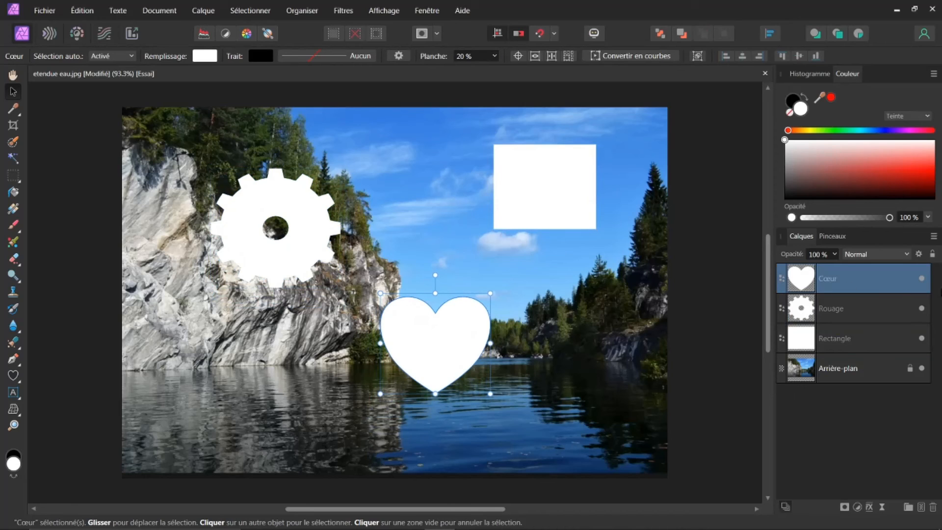
pyautogui.click(922, 281)
pyautogui.click(921, 280)
# - Convert the Rectangle layer into a mask with Tramer pour masquer and shift it slightly down and left over the sky
pyautogui.click(807, 345)
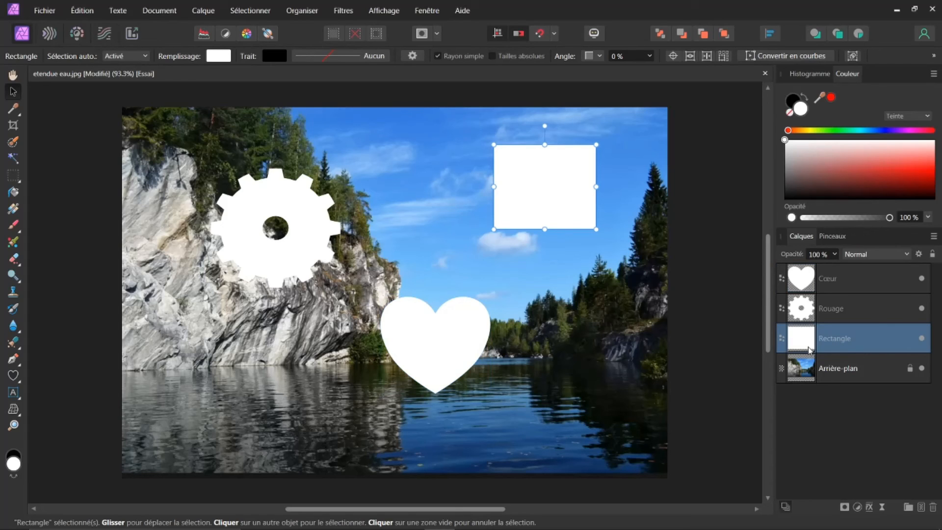
pyautogui.rightClick(805, 341)
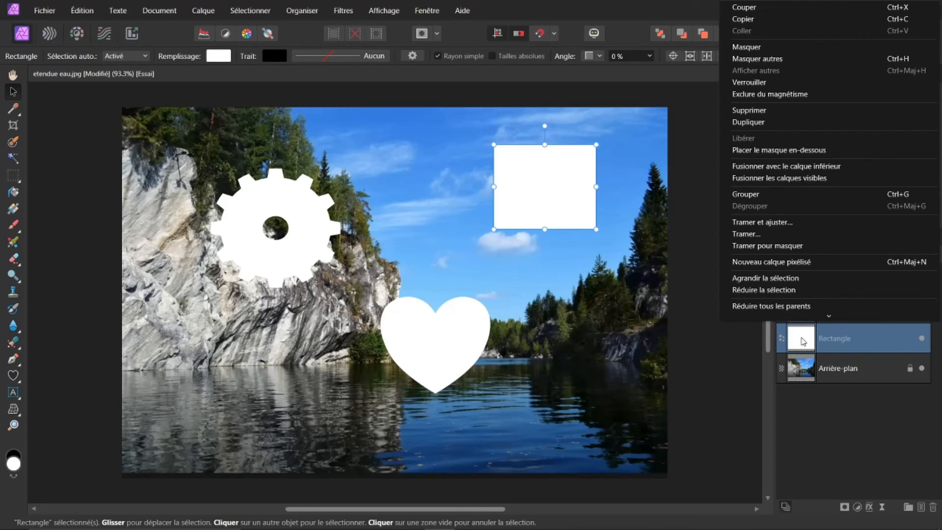
pyautogui.click(767, 247)
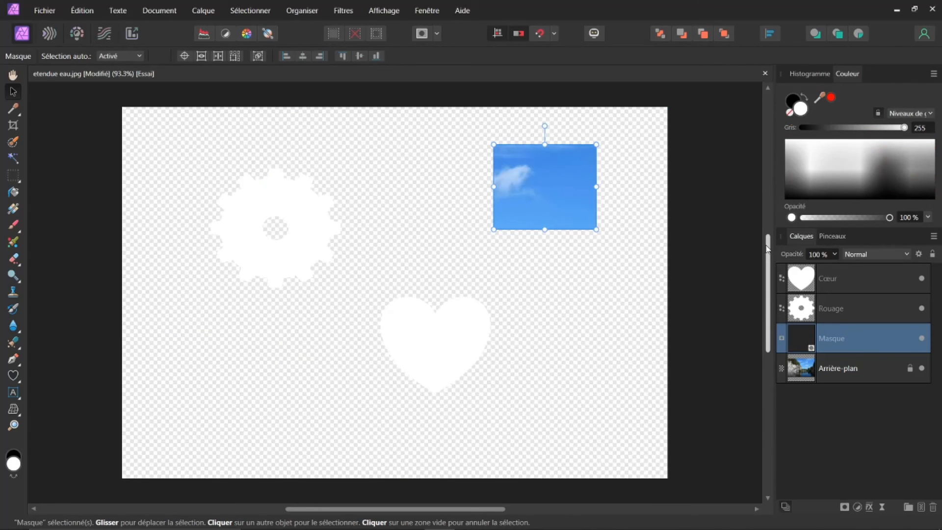
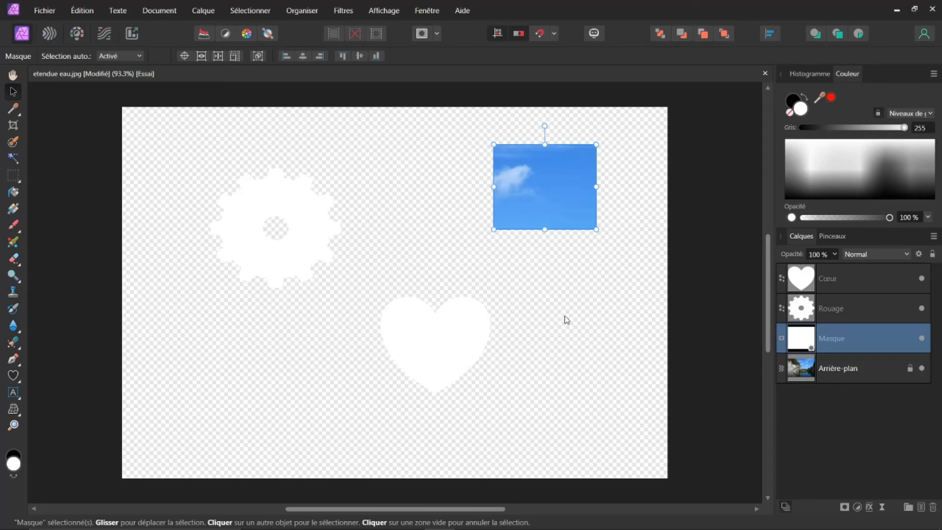
pyautogui.moveTo(538, 183); pyautogui.dragTo(489, 172)
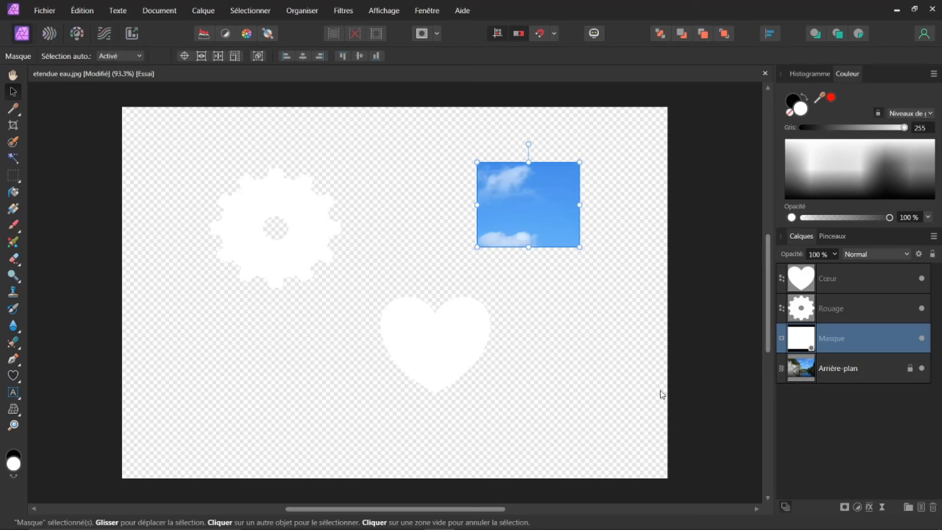
# - Convert the Rouage layer into a mask with Tramer pour masquer
pyautogui.click(801, 308)
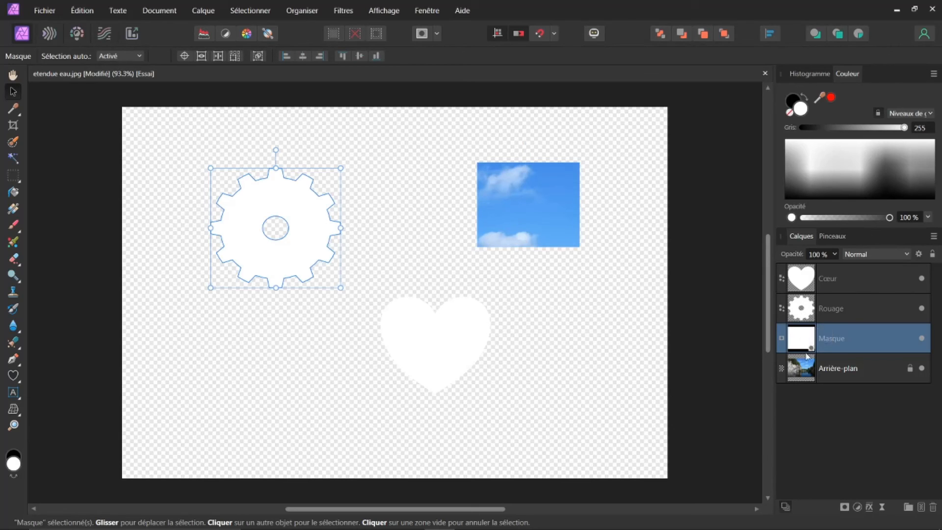
pyautogui.rightClick(808, 314)
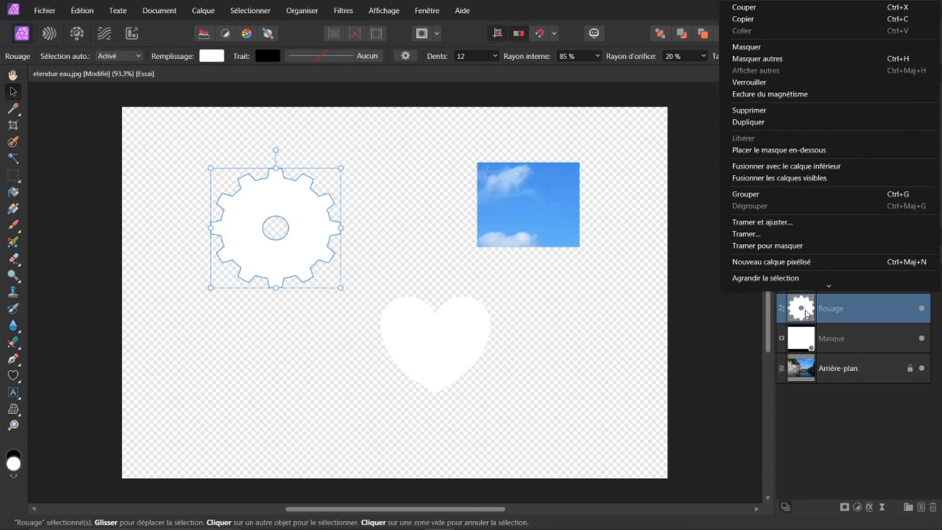
pyautogui.click(779, 254)
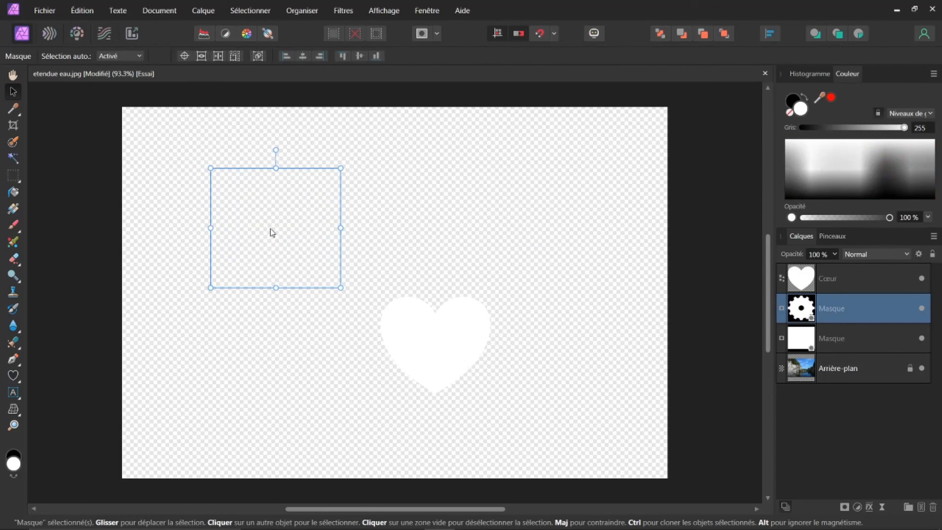
# - Move the gear mask over the rectangle mask's area in different positions, and leave it outside the rectangle, above the heart
pyautogui.moveTo(272, 232); pyautogui.dragTo(525, 204)
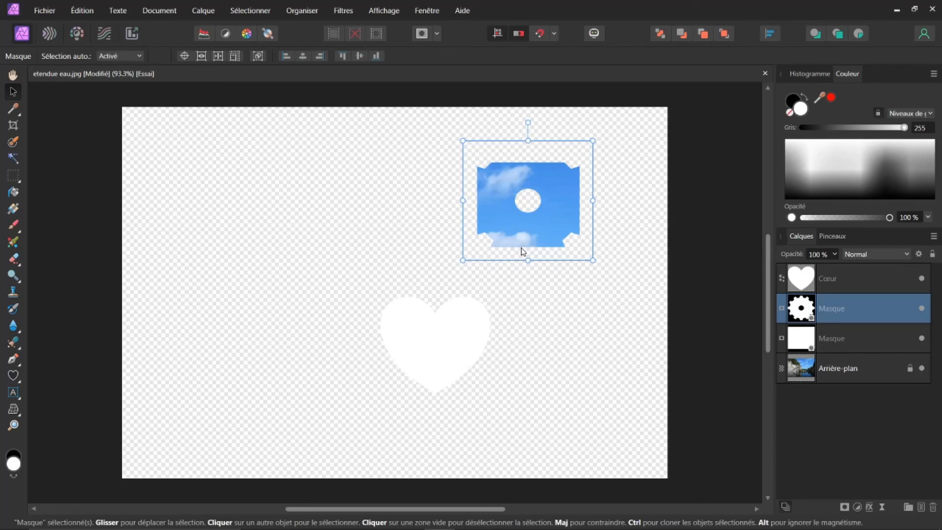
pyautogui.moveTo(565, 225); pyautogui.dragTo(575, 270)
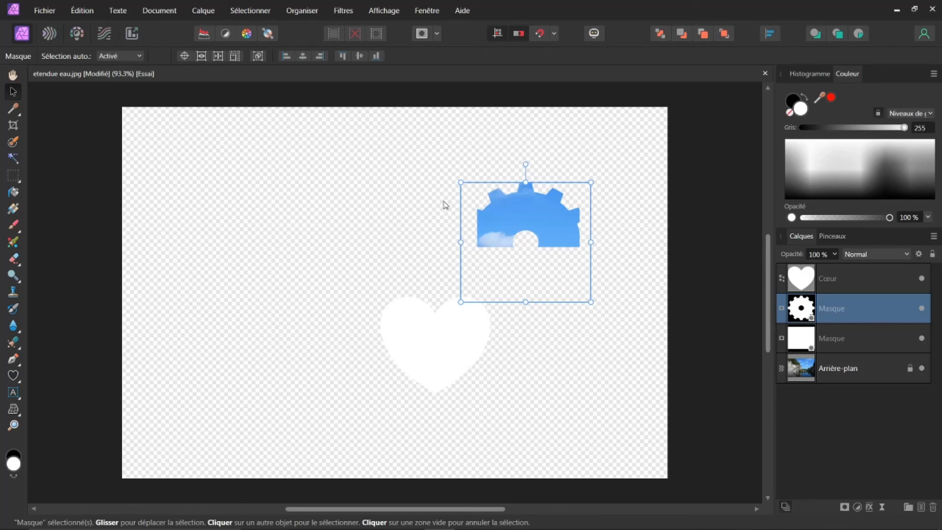
pyautogui.moveTo(508, 219); pyautogui.dragTo(383, 176)
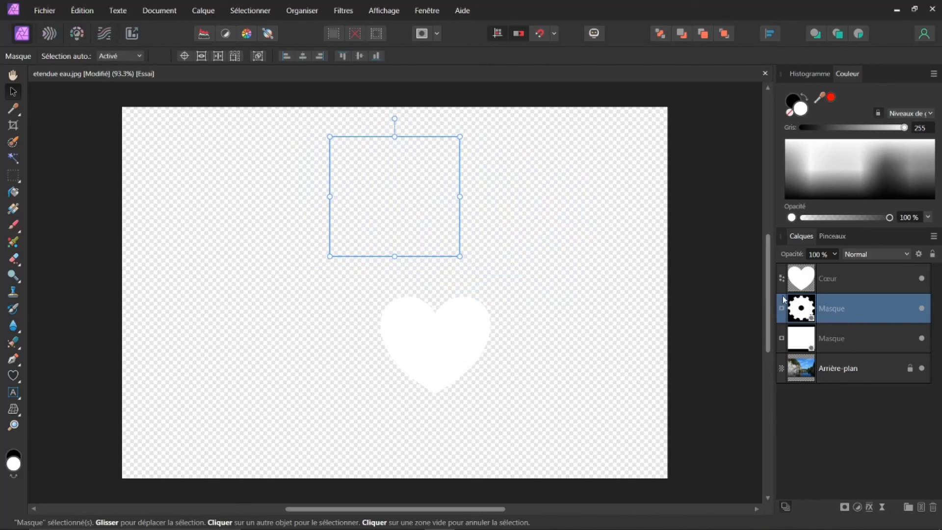
# - Convert the Cœur layer into a mask with Tramer pour masquer
pyautogui.click(802, 281)
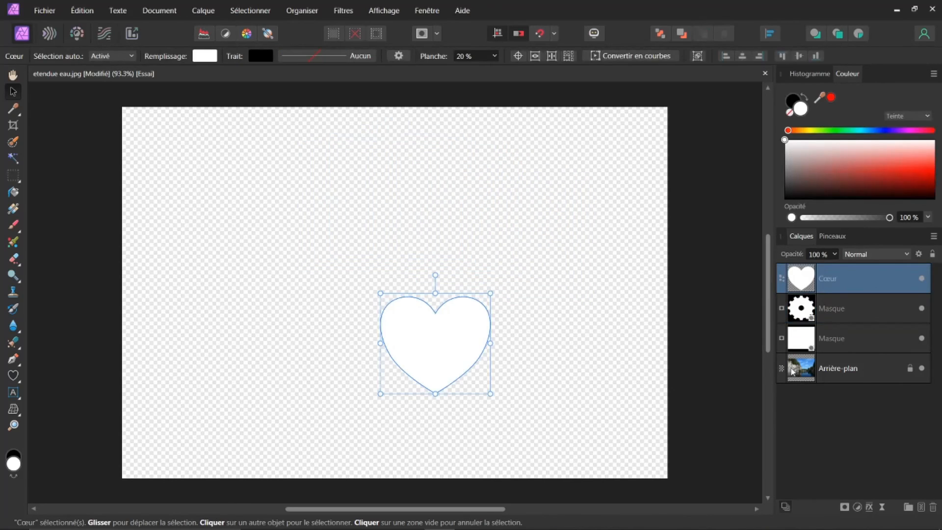
pyautogui.rightClick(803, 275)
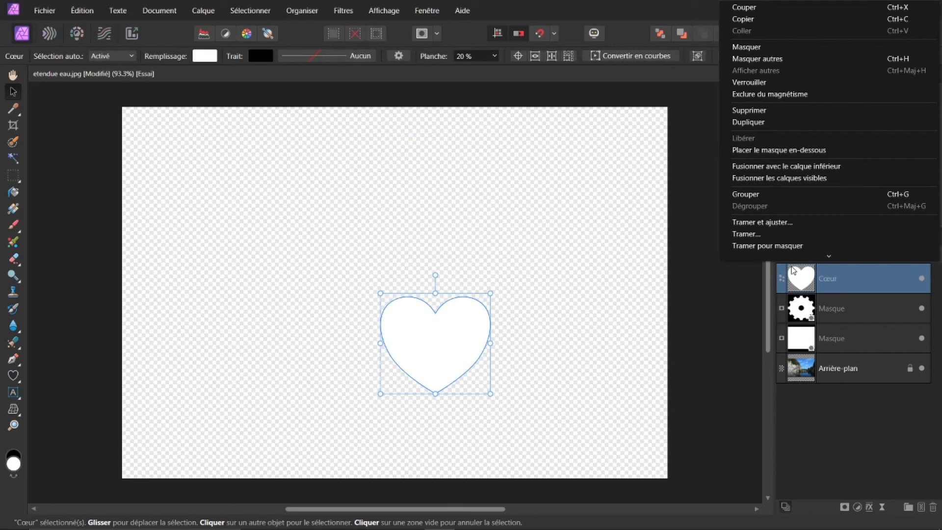
pyautogui.click(773, 248)
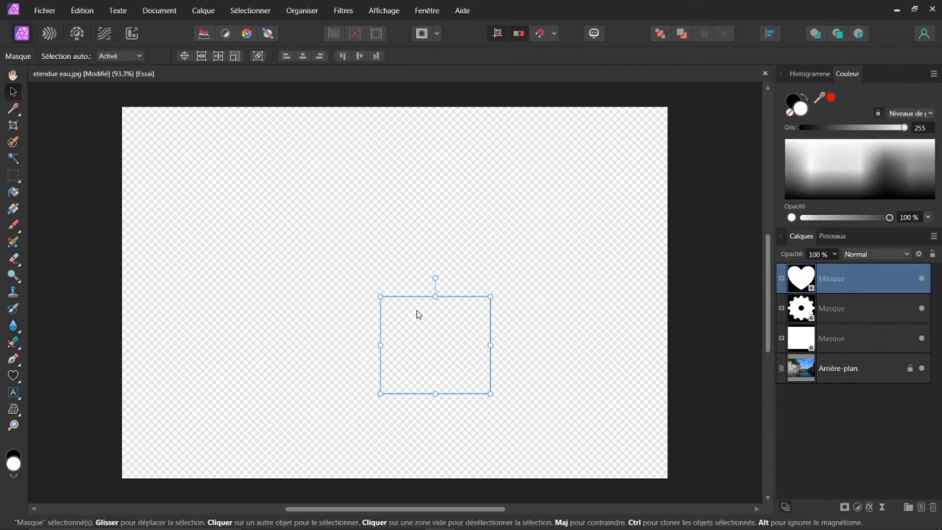
# - Move the heart mask up and left, and view the photo through the heart, gear and rectangle masks individually before showing all three again
pyautogui.moveTo(444, 342); pyautogui.dragTo(384, 322)
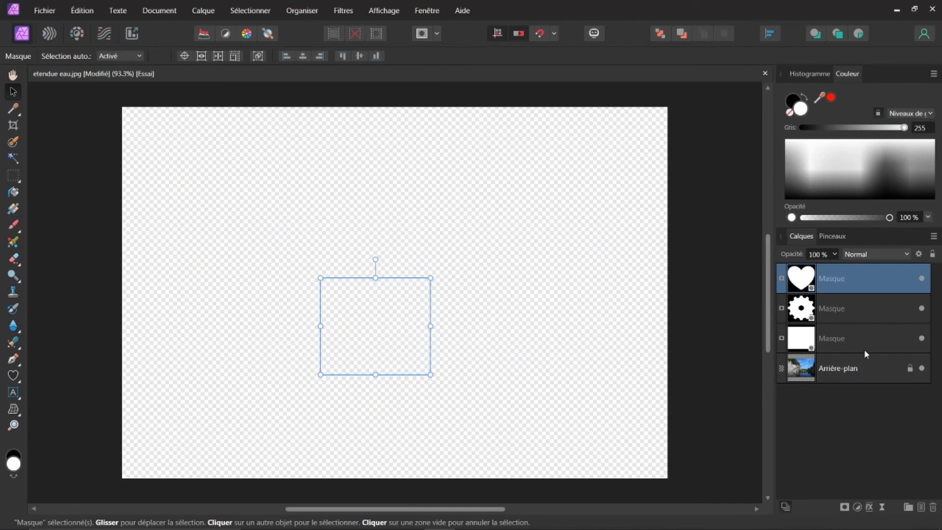
pyautogui.click(922, 338)
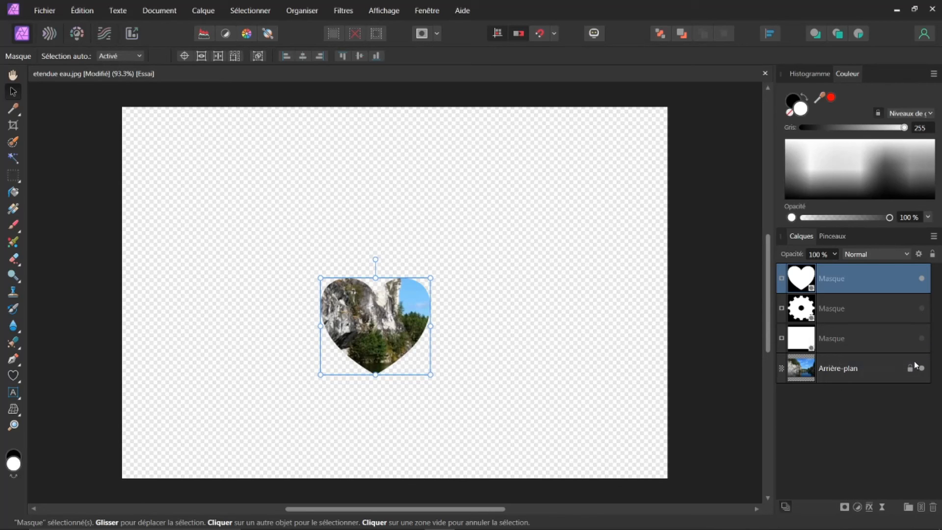
pyautogui.click(920, 279)
pyautogui.click(922, 314)
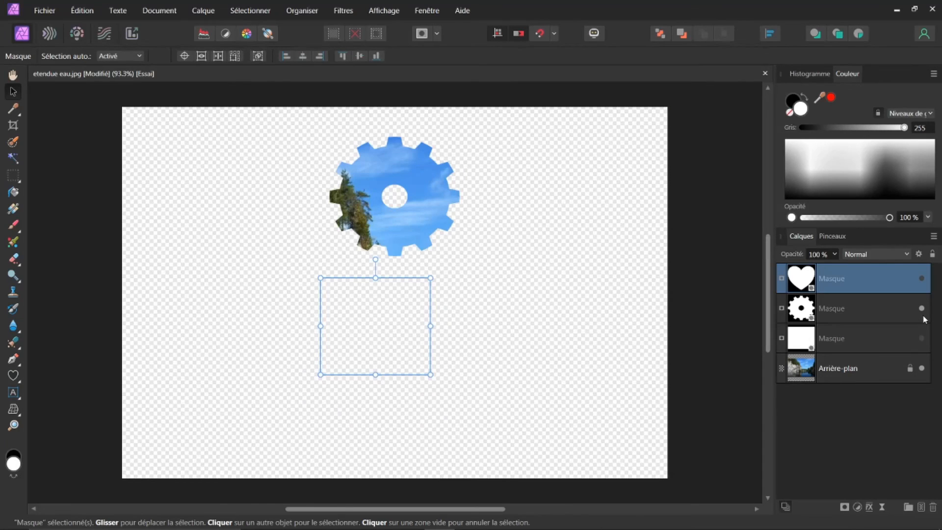
pyautogui.click(923, 310)
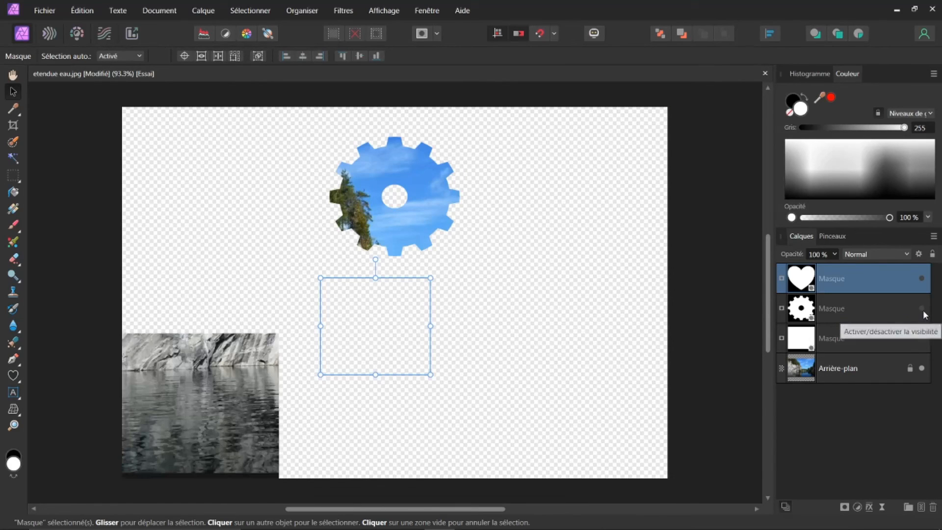
pyautogui.click(925, 353)
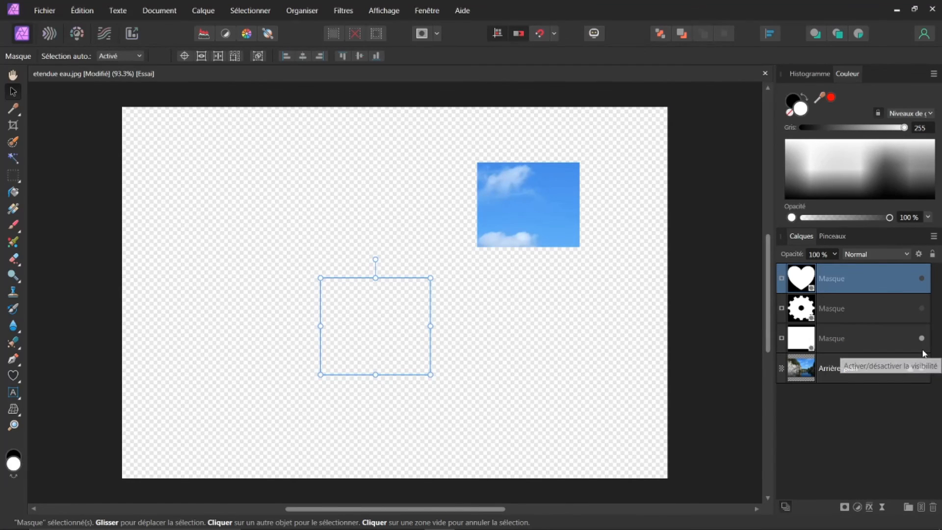
pyautogui.click(923, 352)
pyautogui.click(922, 339)
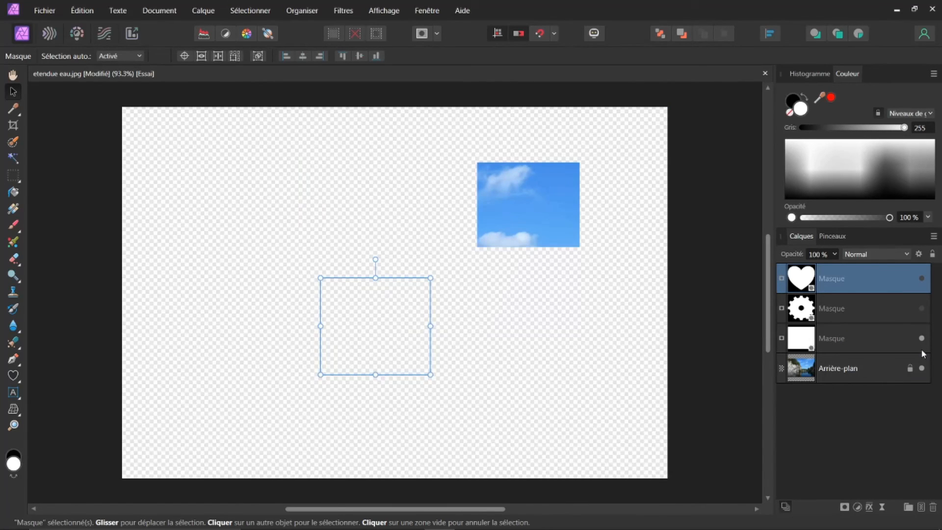
pyautogui.click(921, 313)
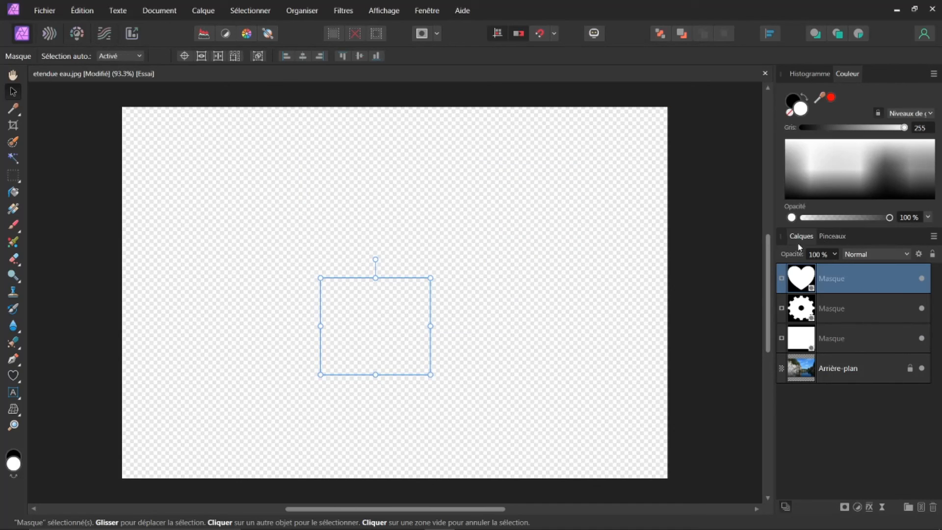
# - Nest the heart, gear and rectangle masks inside the Arrière-plan layer and expand it to list them
pyautogui.keyDown('shift'); pyautogui.click(798, 347); pyautogui.keyUp('shift')
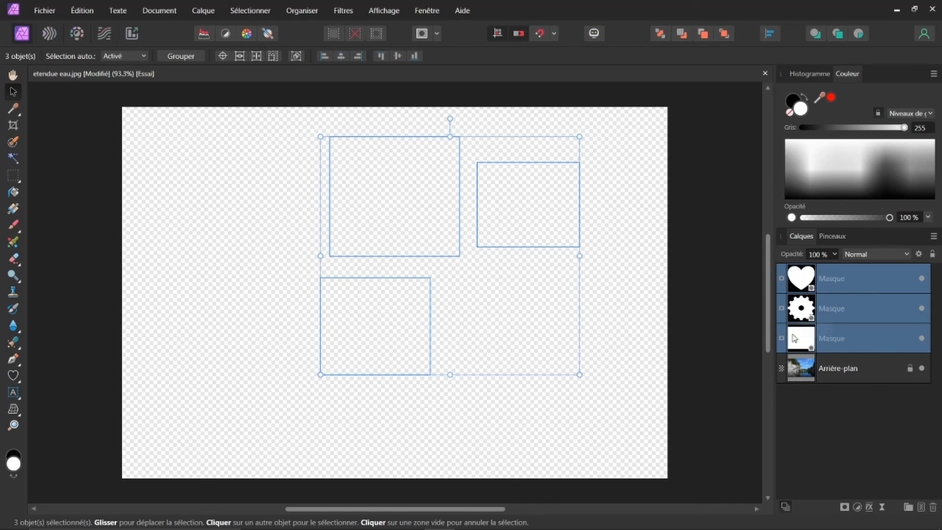
pyautogui.moveTo(800, 338); pyautogui.dragTo(803, 364)
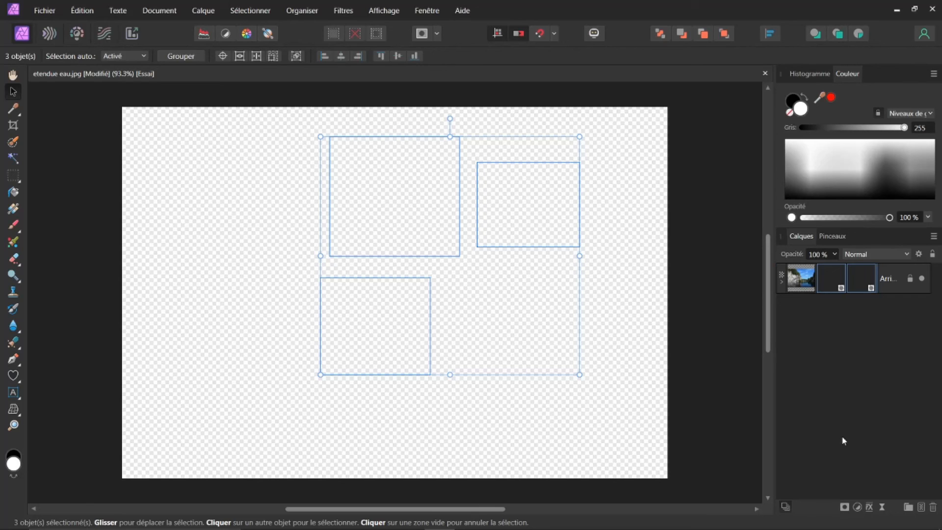
pyautogui.click(782, 283)
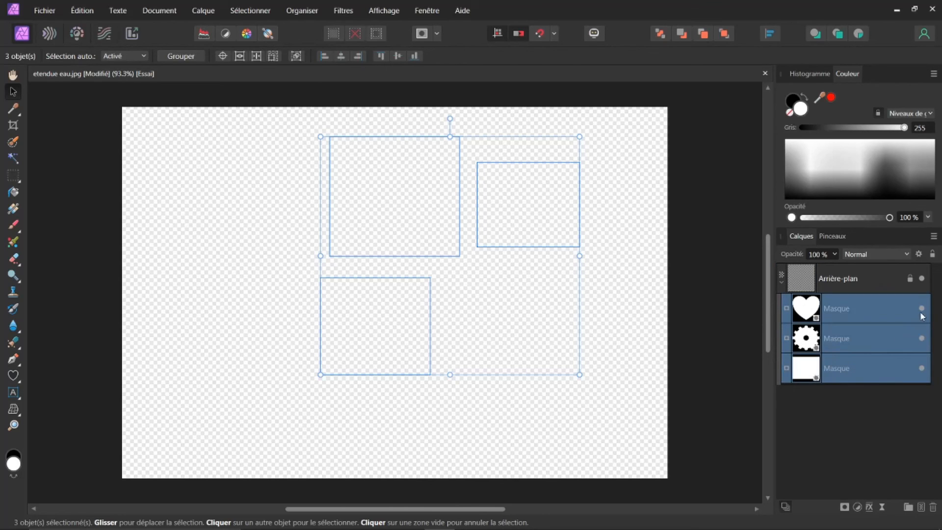
# - Hide the three nested masks together to view the whole photo, show them again, and select only the heart mask
pyautogui.click(922, 338)
pyautogui.click(922, 338)
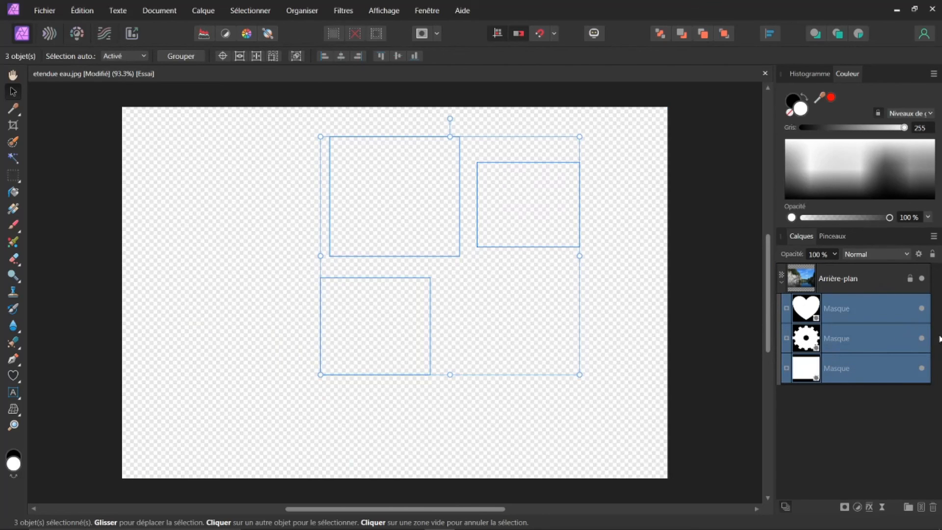
pyautogui.click(922, 314)
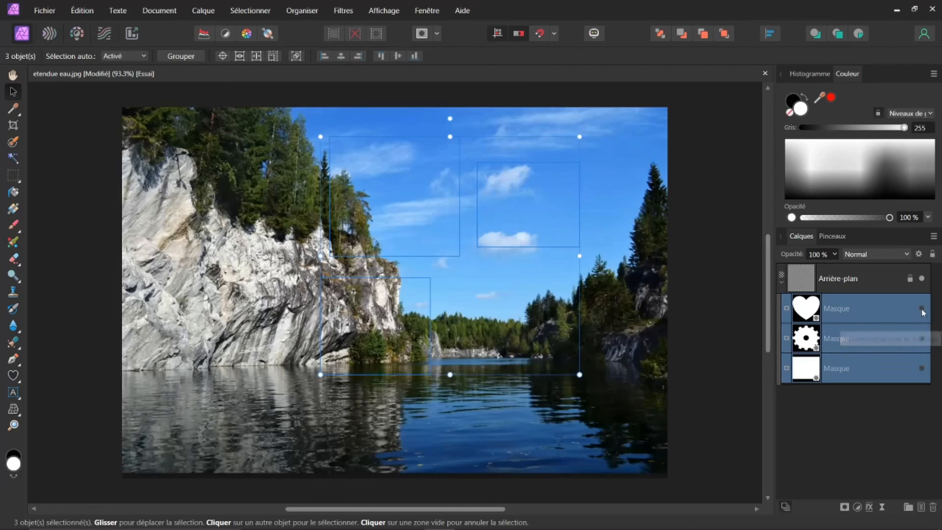
pyautogui.click(923, 314)
pyautogui.click(907, 316)
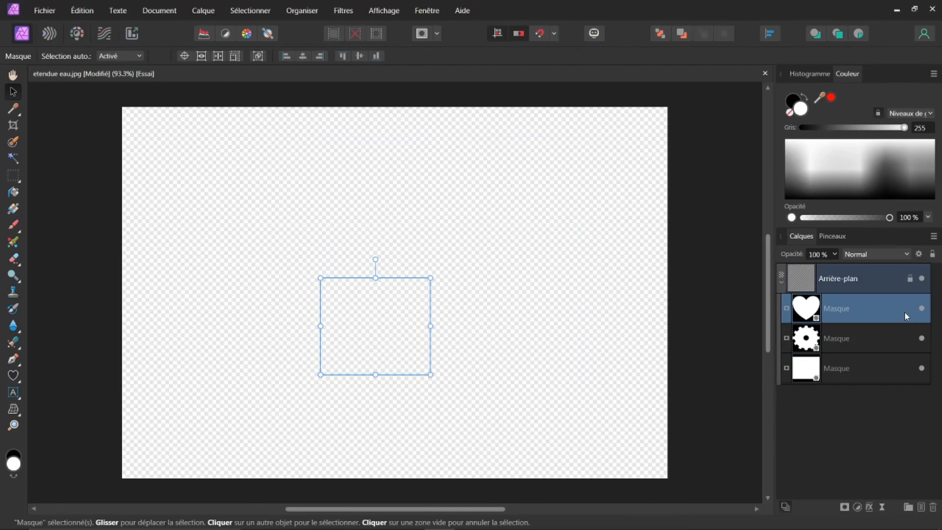
# - View the photo through the heart mask alone by hiding the gear and rectangle masks, and make both visible again
pyautogui.click(922, 339)
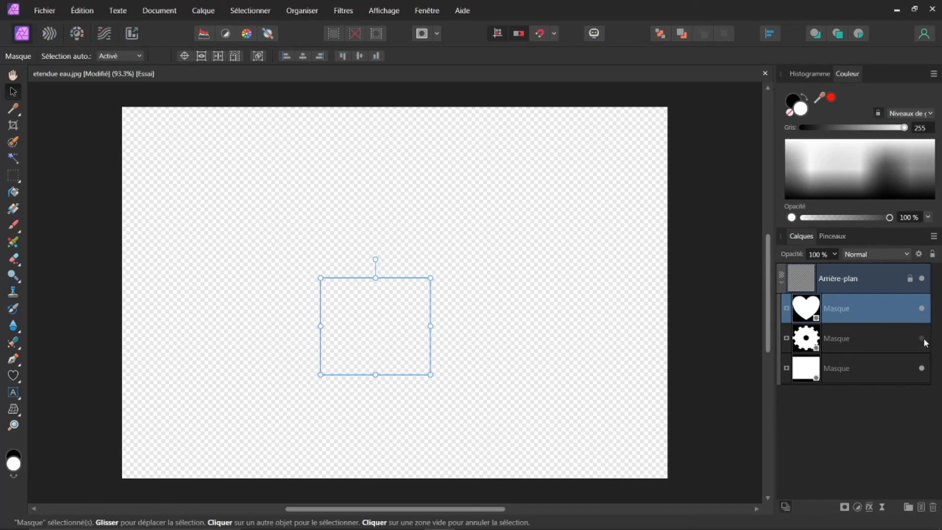
pyautogui.click(923, 367)
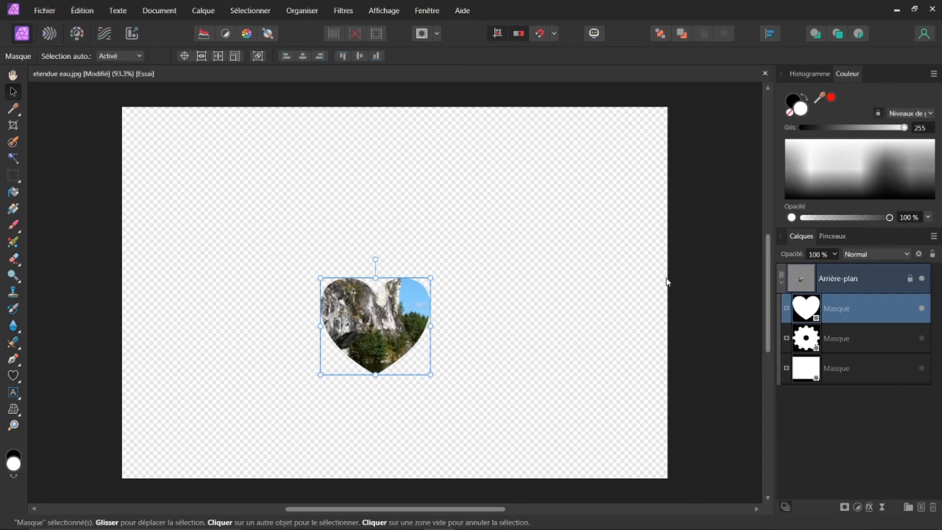
pyautogui.click(922, 338)
pyautogui.click(922, 368)
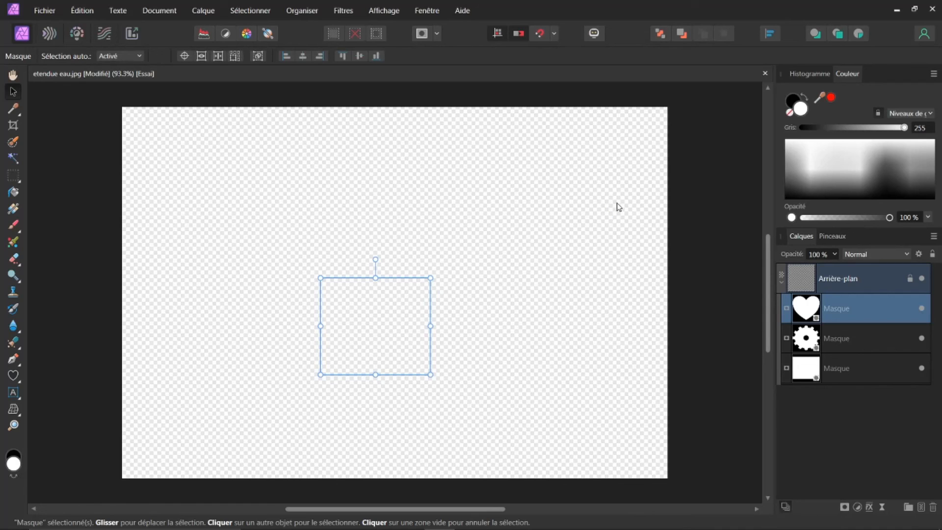
# - Add a Masque composé to the Arrière-plan layer, above its three nested masks
pyautogui.click(801, 280)
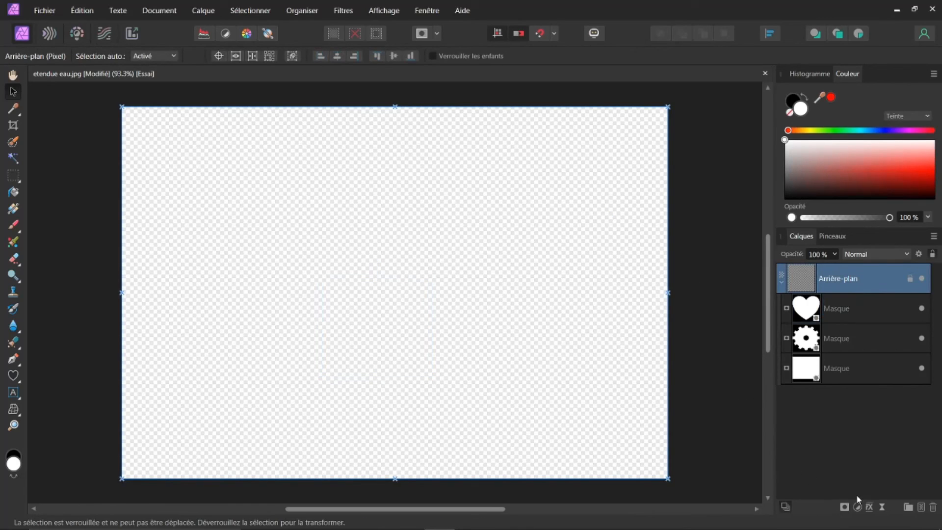
pyautogui.click(849, 506)
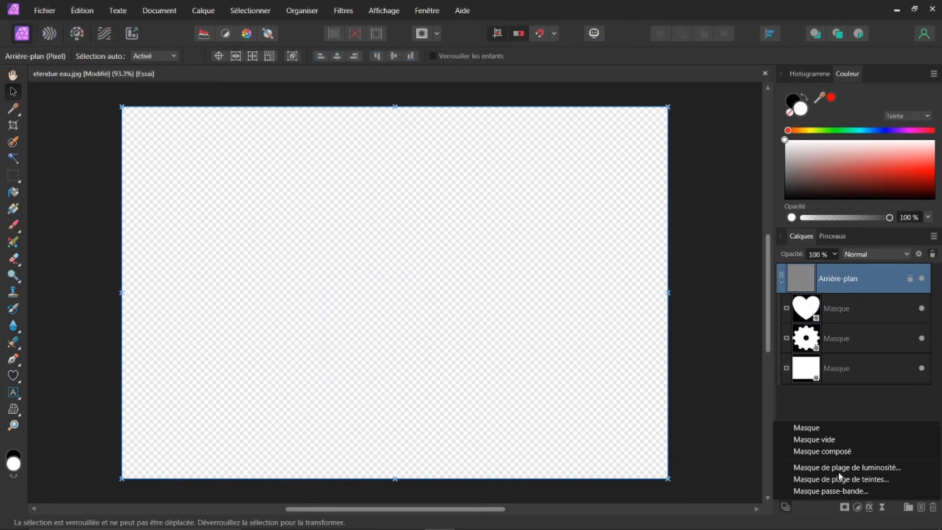
pyautogui.click(837, 452)
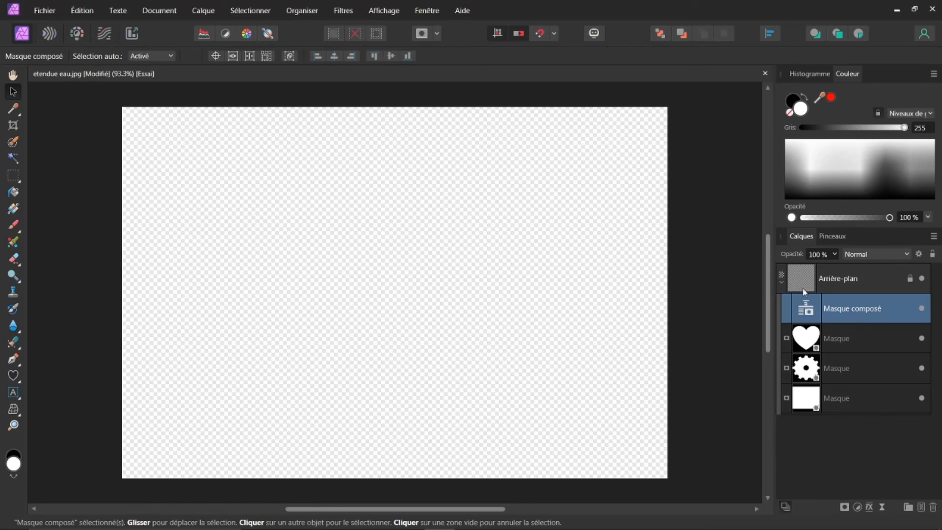
pyautogui.click(781, 281)
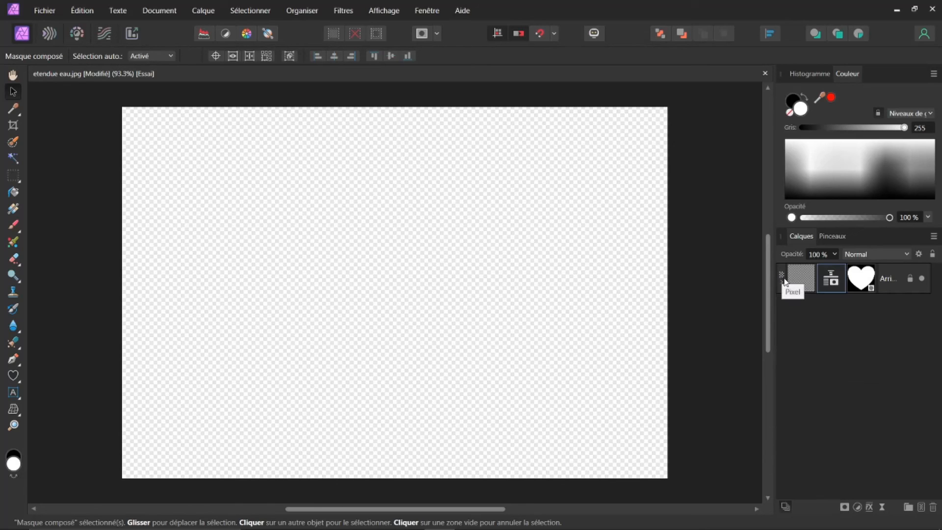
pyautogui.click(782, 278)
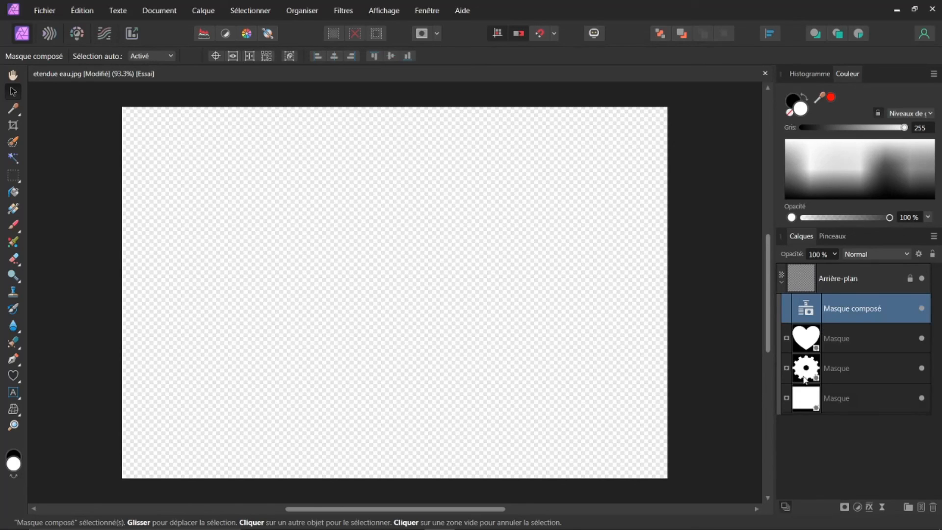
# - Nest the heart, gear and rectangle masks inside the Masque composé layer and expand it to list them
pyautogui.click(802, 345)
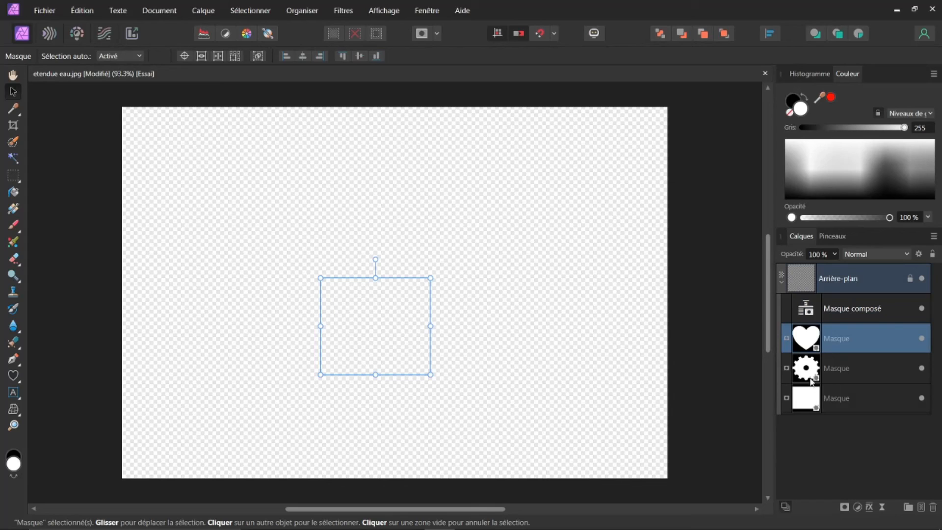
pyautogui.keyDown('shift'); pyautogui.click(818, 395); pyautogui.keyUp('shift')
pyautogui.moveTo(803, 349); pyautogui.dragTo(806, 306)
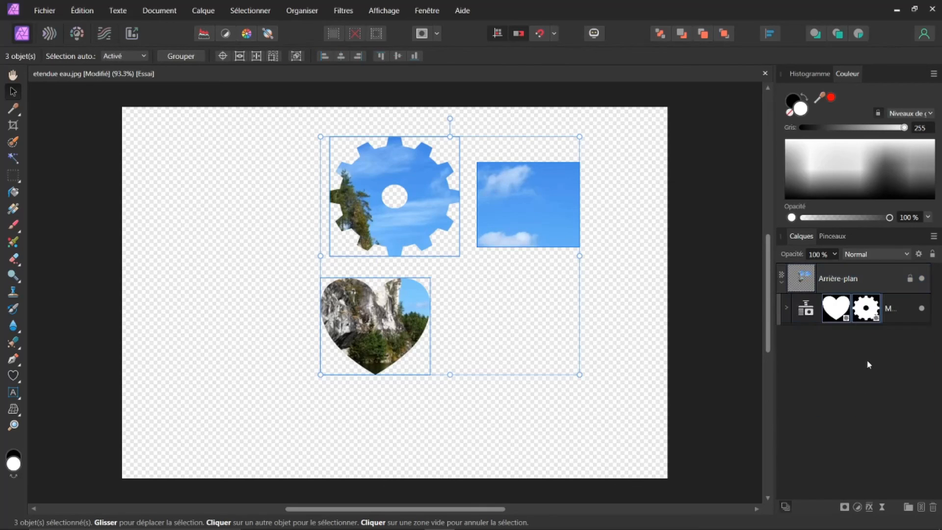
pyautogui.click(784, 309)
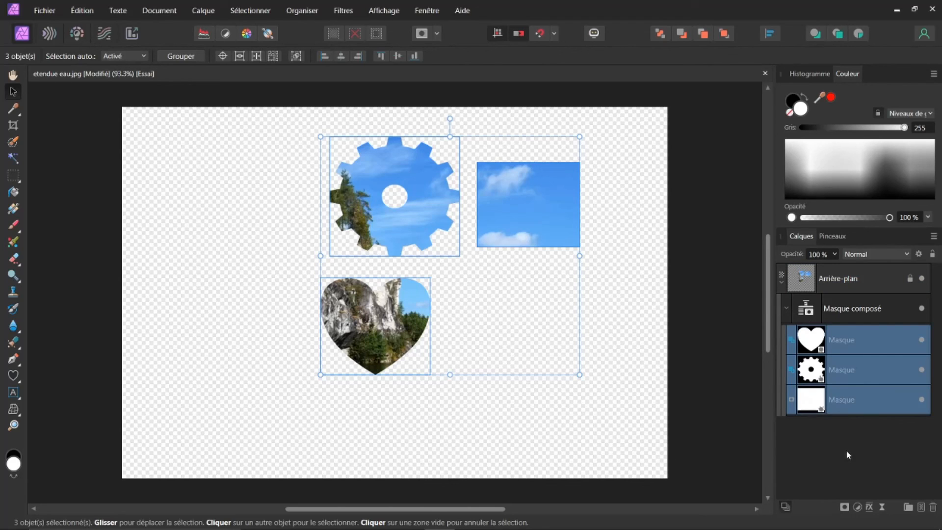
# - Move the gear mask left over the trees, the rectangle mask down and right, and the heart mask down over the water
pyautogui.click(813, 375)
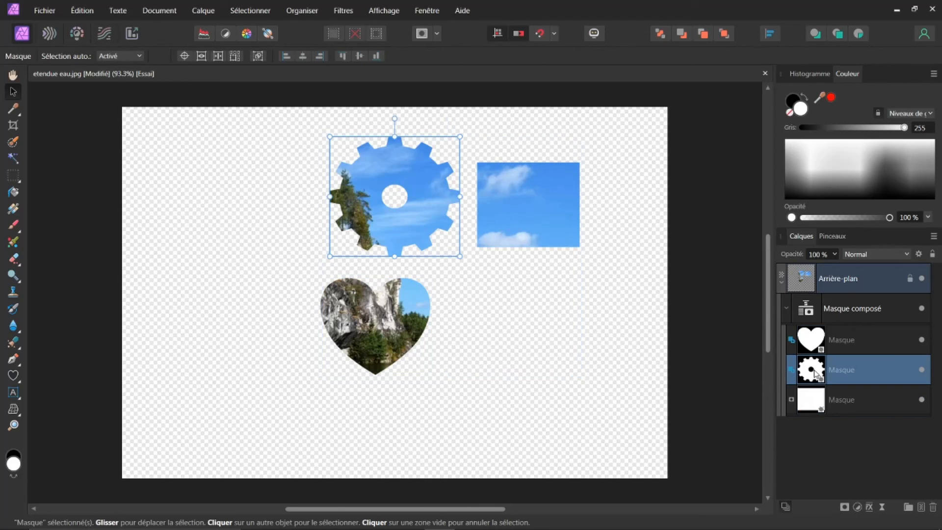
pyautogui.moveTo(417, 188); pyautogui.dragTo(301, 193)
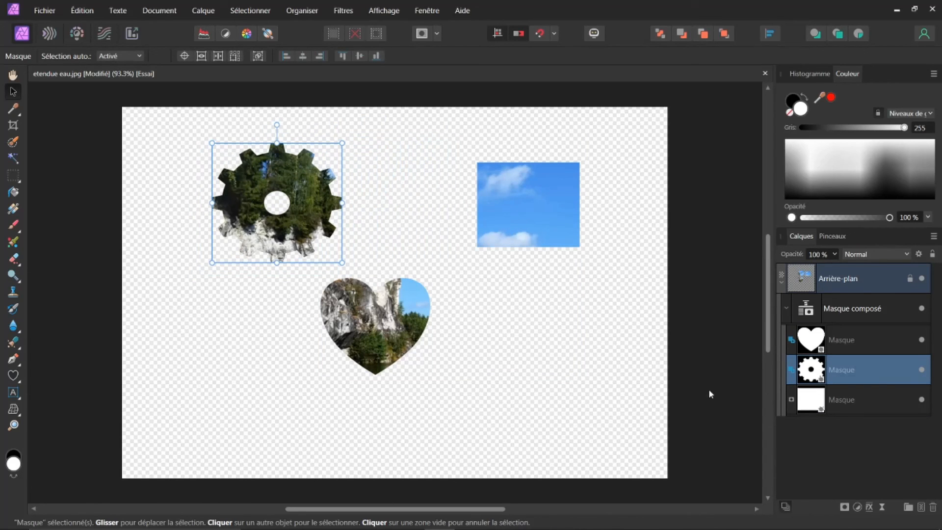
pyautogui.click(821, 411)
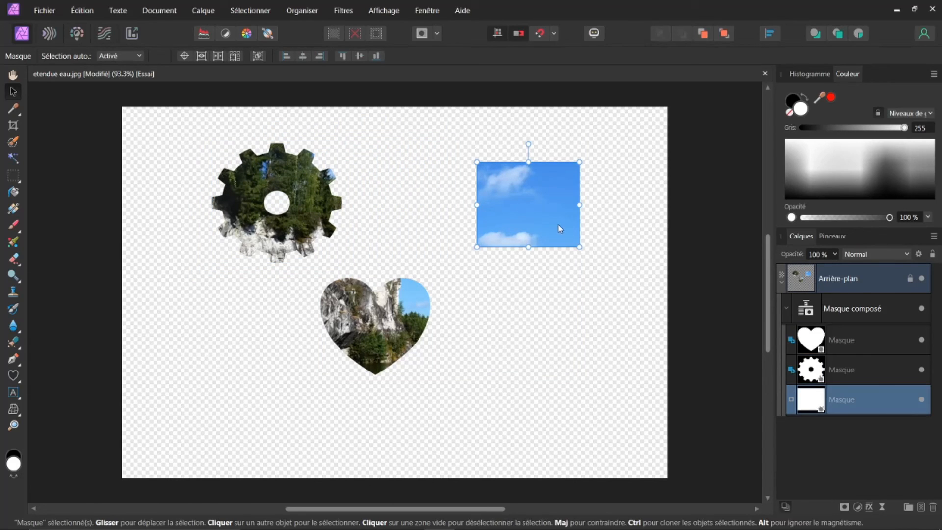
pyautogui.moveTo(558, 224); pyautogui.dragTo(591, 282)
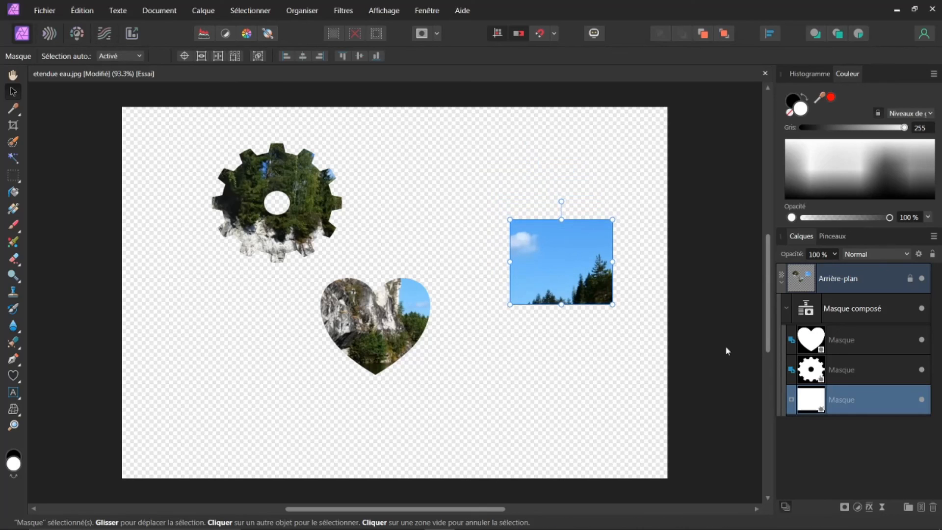
pyautogui.click(839, 339)
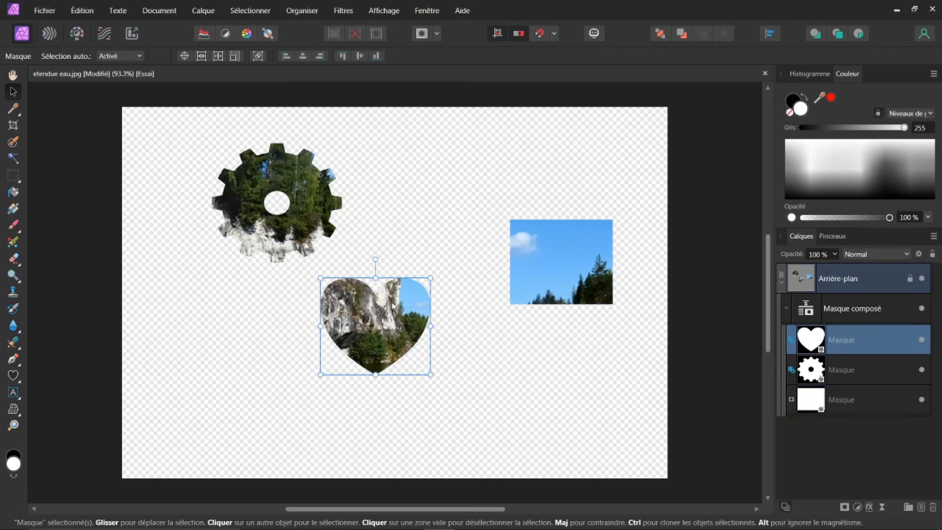
pyautogui.moveTo(385, 325); pyautogui.dragTo(380, 367)
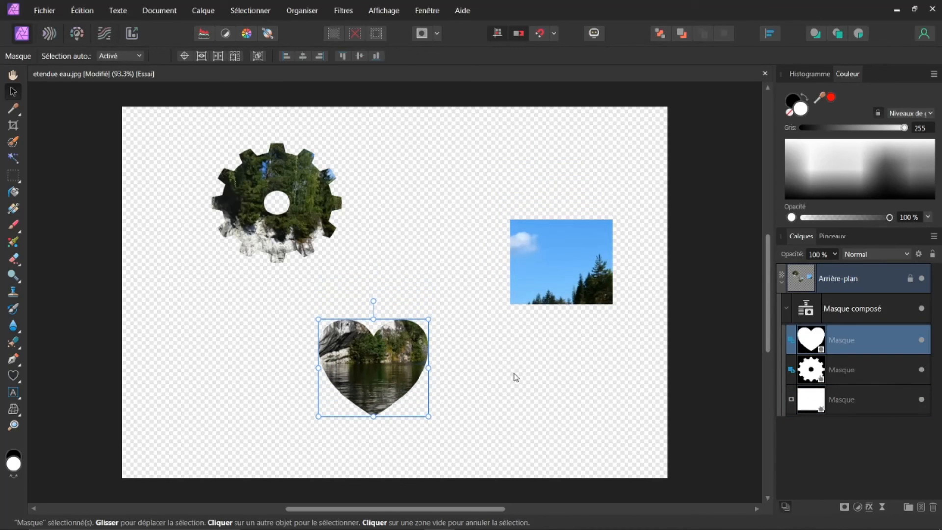
# - Set the heart mask's compound mode to Soustraction and move it over the upper part of the gear
pyautogui.click(793, 342)
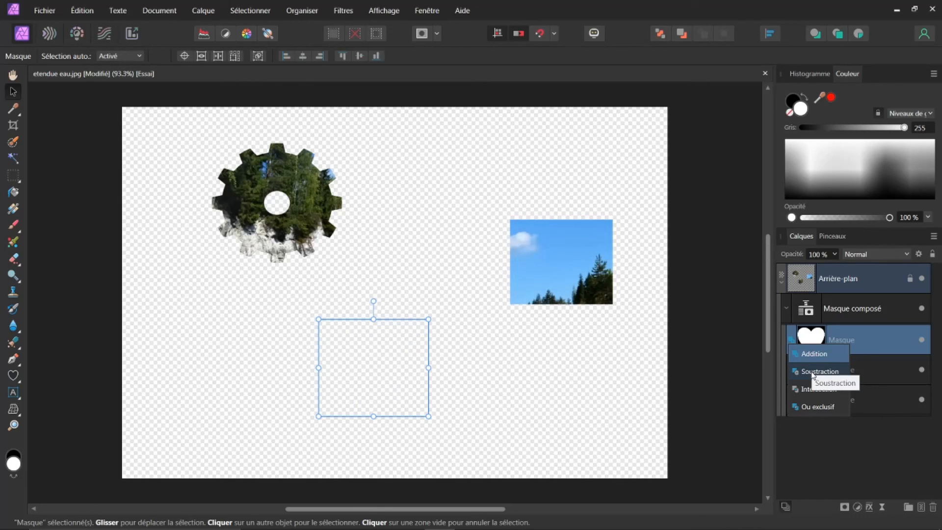
pyautogui.click(814, 374)
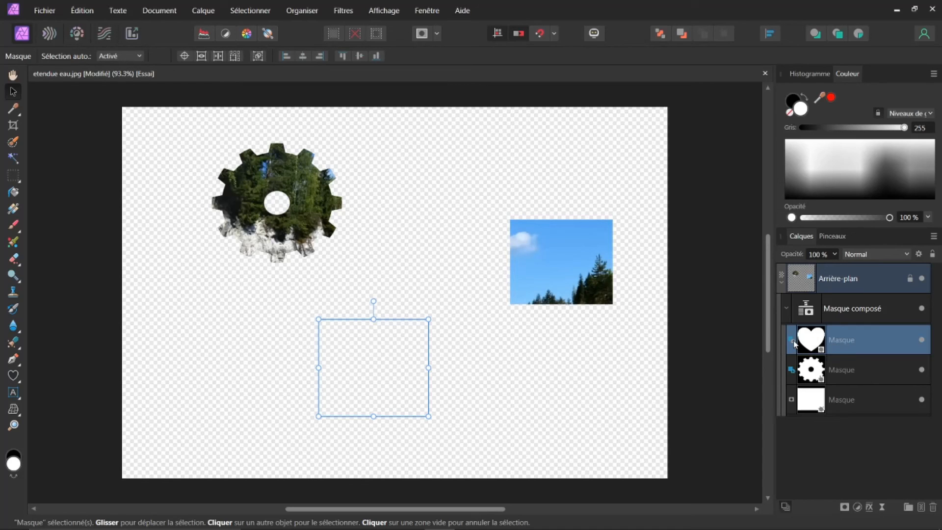
pyautogui.click(793, 341)
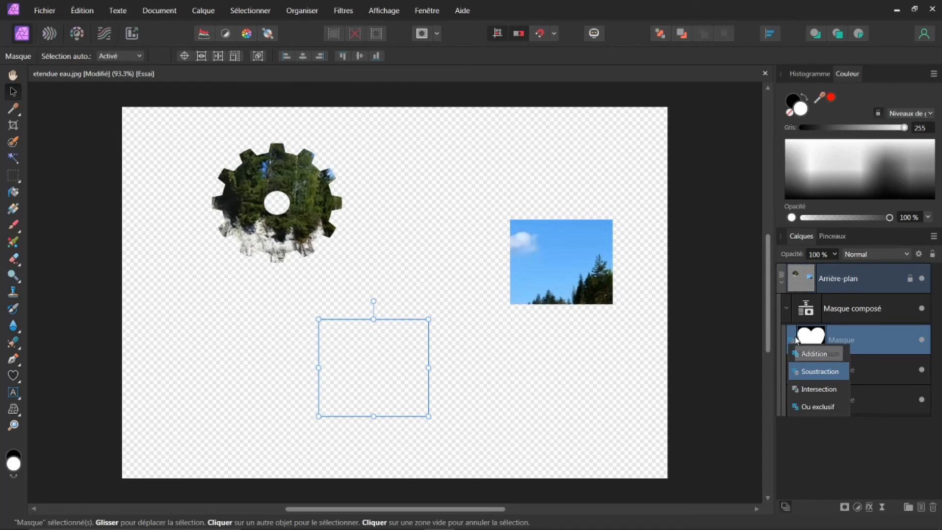
pyautogui.click(795, 340)
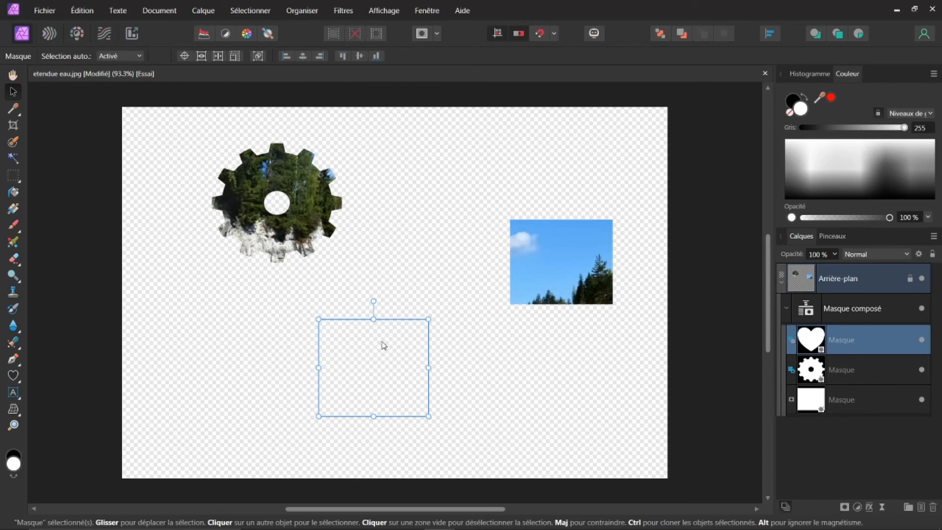
pyautogui.moveTo(374, 366); pyautogui.dragTo(275, 168)
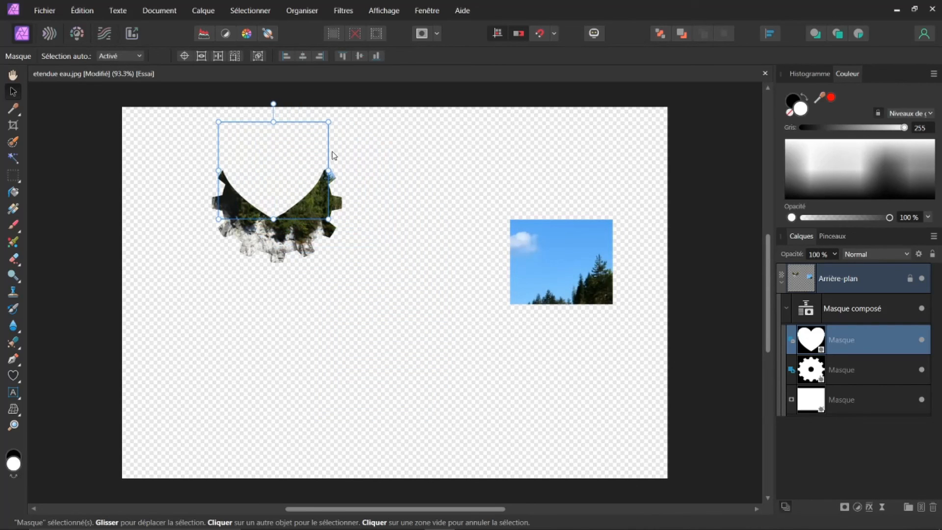
# - Move the heart mask off the gear to the area below it and set its compound mode to Addition
pyautogui.moveTo(286, 183); pyautogui.dragTo(334, 372)
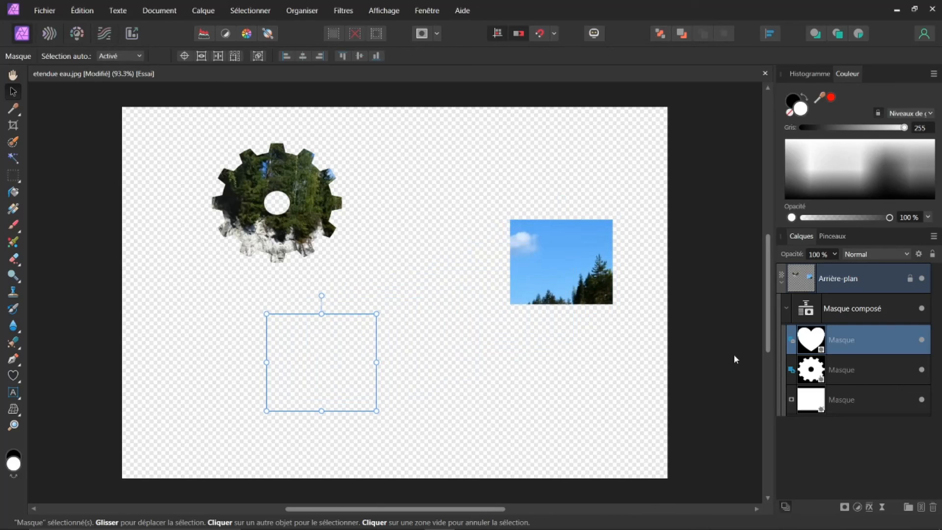
pyautogui.click(792, 341)
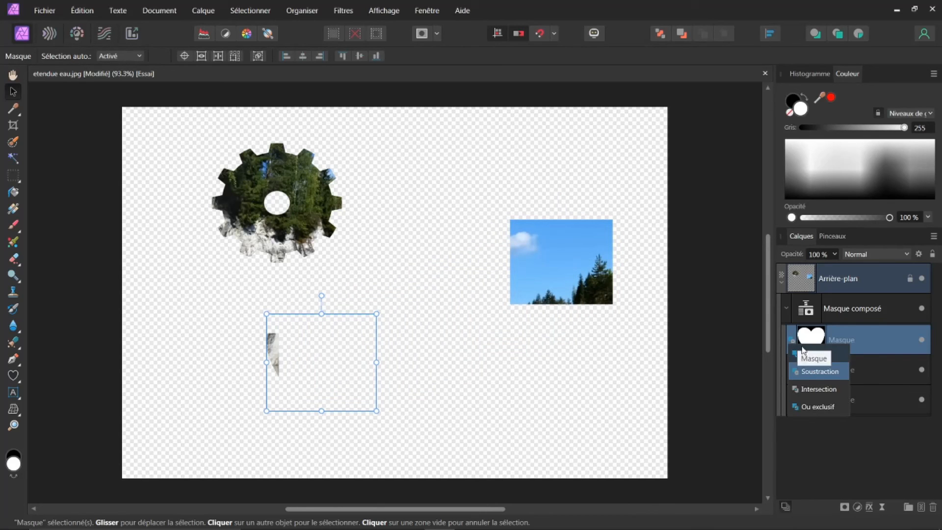
pyautogui.click(807, 353)
pyautogui.moveTo(355, 346); pyautogui.dragTo(321, 366)
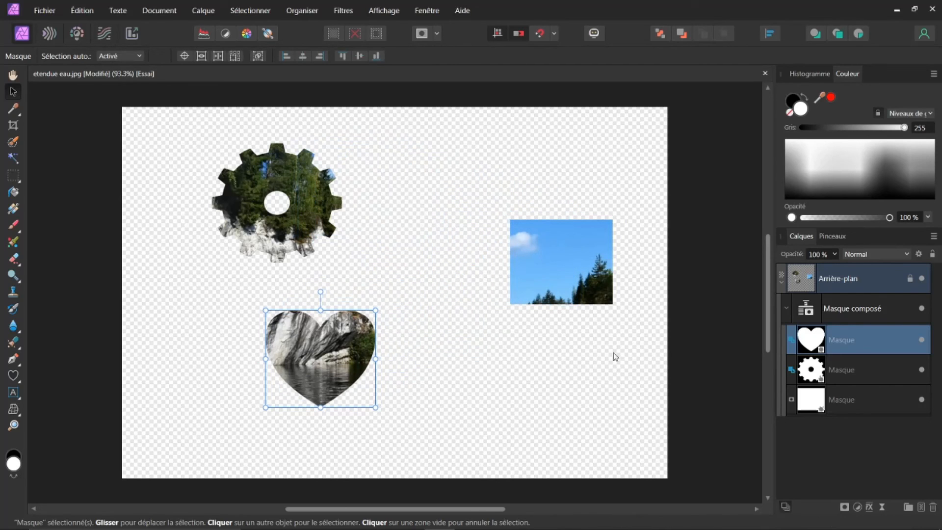
# - Set the gear mask's compound mode to Soustraction and move it over the lower-left corner of the sky rectangle
pyautogui.click(792, 370)
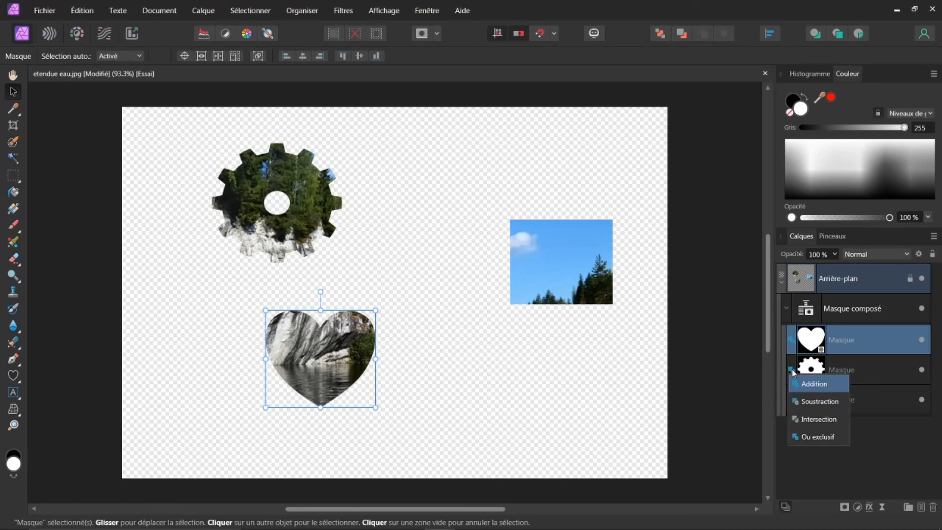
pyautogui.click(812, 402)
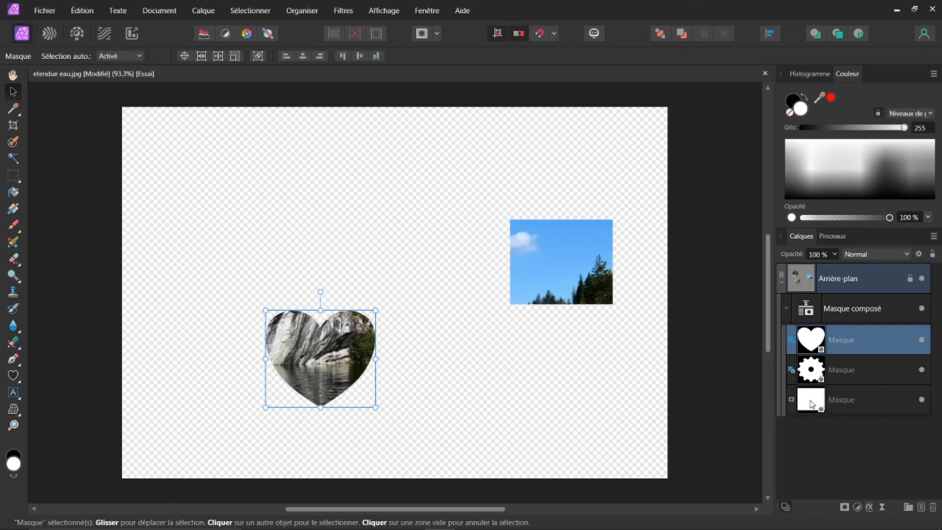
pyautogui.click(815, 371)
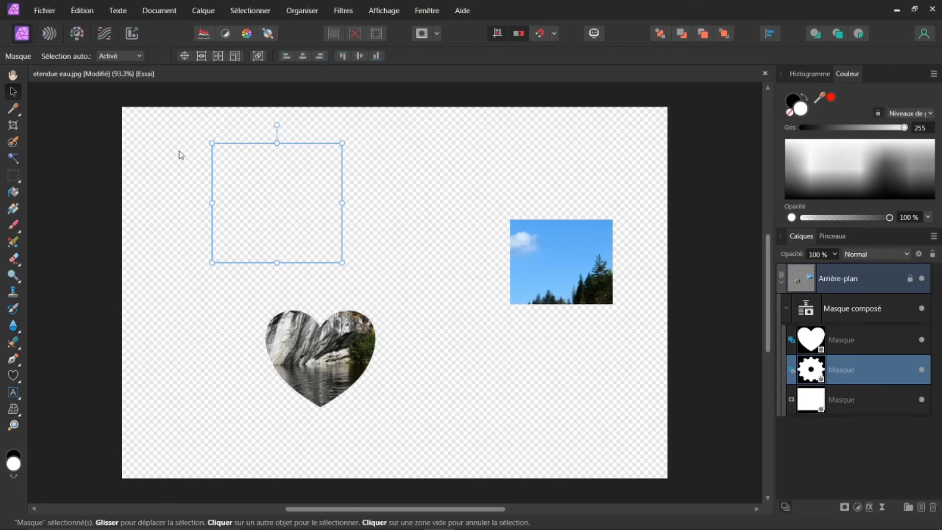
pyautogui.moveTo(238, 201); pyautogui.dragTo(482, 262)
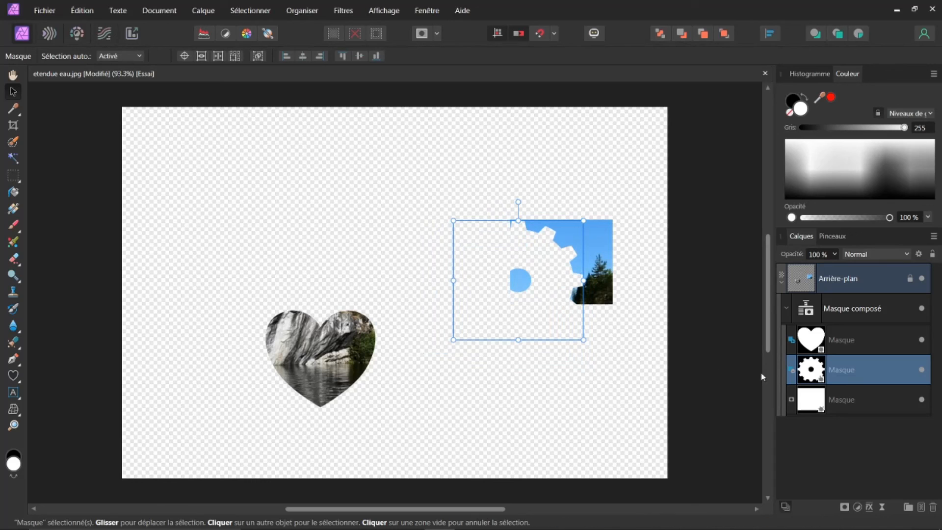
pyautogui.moveTo(812, 376); pyautogui.dragTo(807, 400)
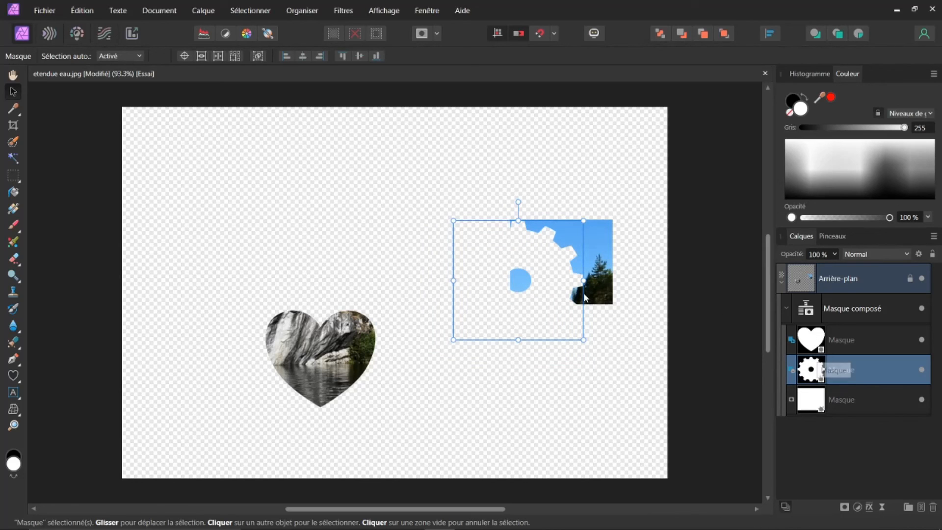
pyautogui.moveTo(499, 267); pyautogui.dragTo(490, 336)
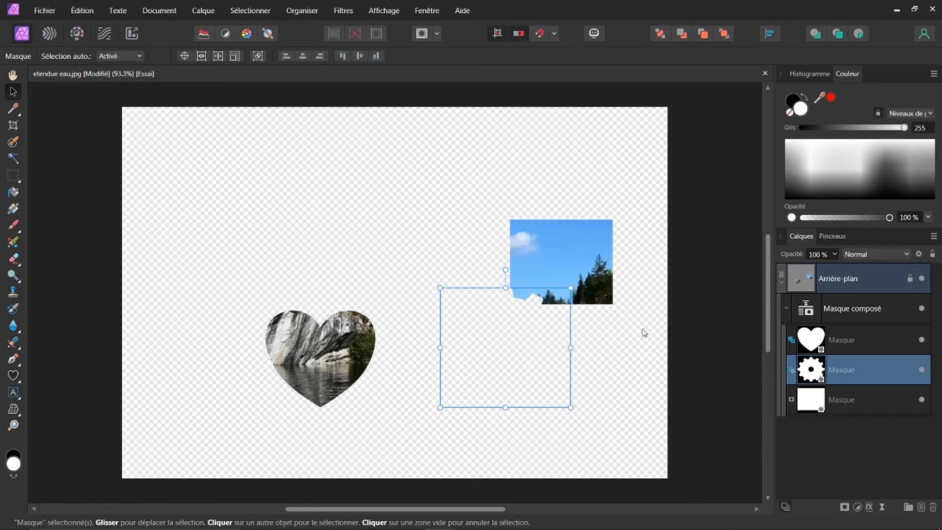
# - Move the gear mask back above the heart over the trees and set its compound mode to Addition
pyautogui.moveTo(505, 362); pyautogui.dragTo(278, 218)
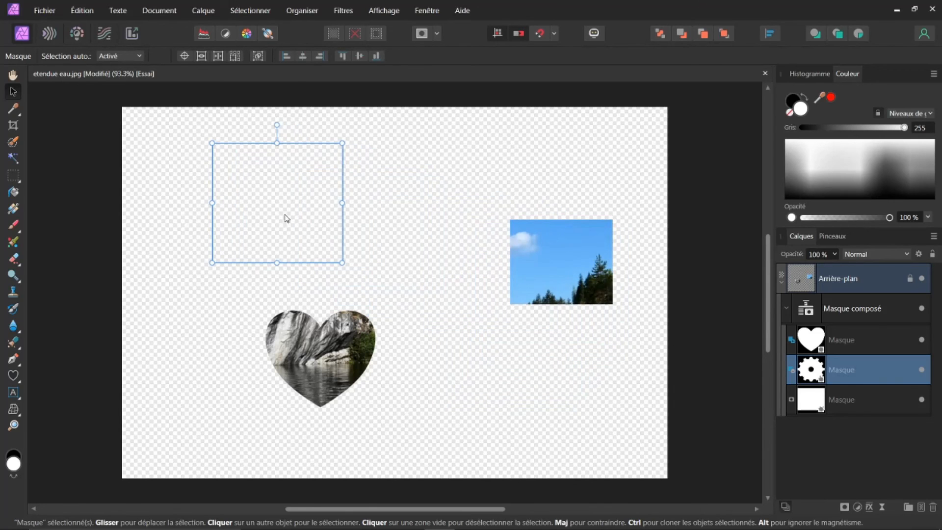
pyautogui.click(792, 371)
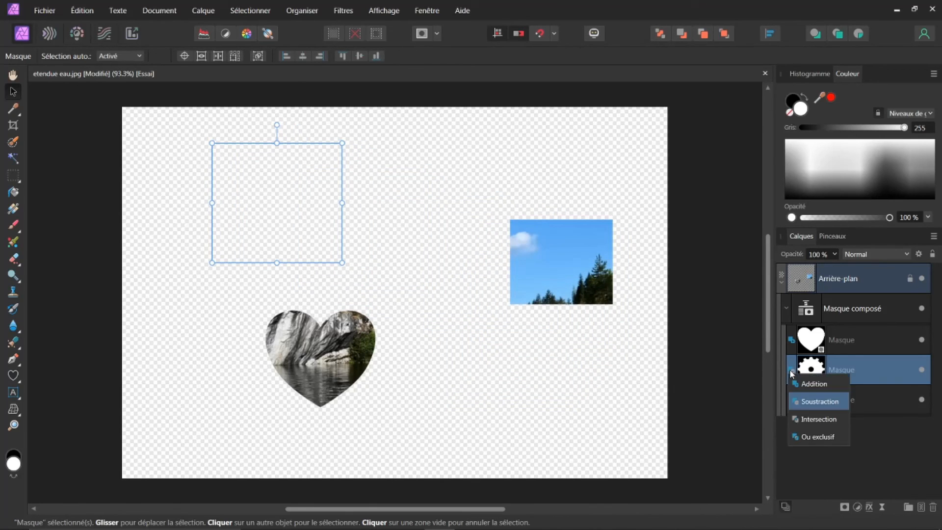
pyautogui.click(812, 383)
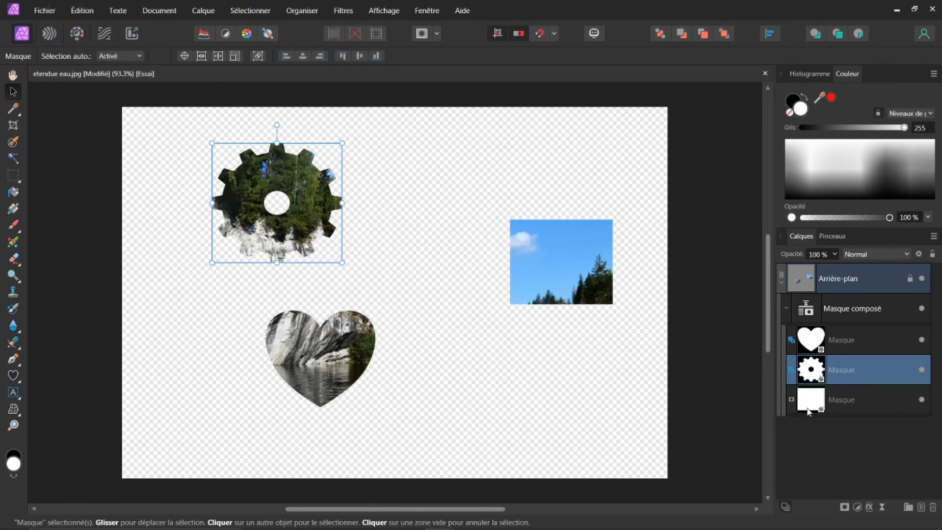
# - Reorder the rectangle mask inside the Masque composé so it sits between the heart and gear masks
pyautogui.click(808, 405)
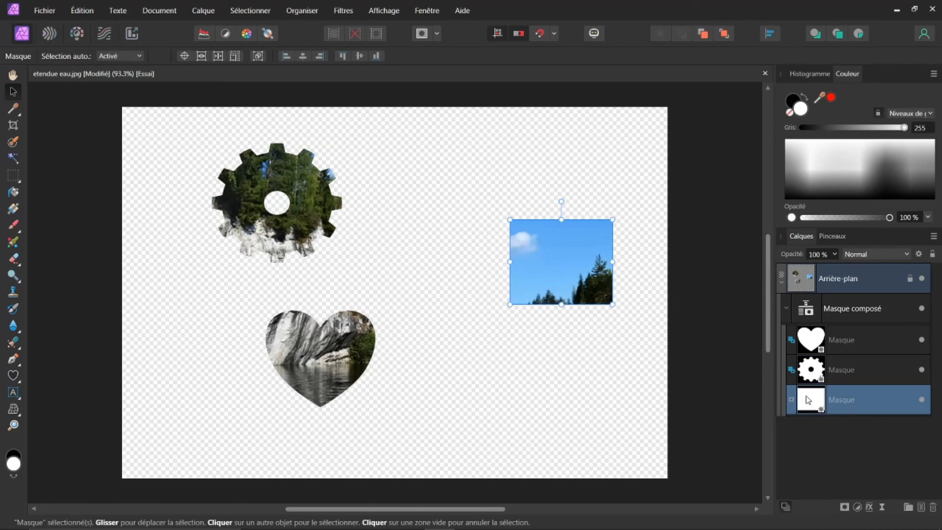
pyautogui.moveTo(812, 413); pyautogui.dragTo(812, 367)
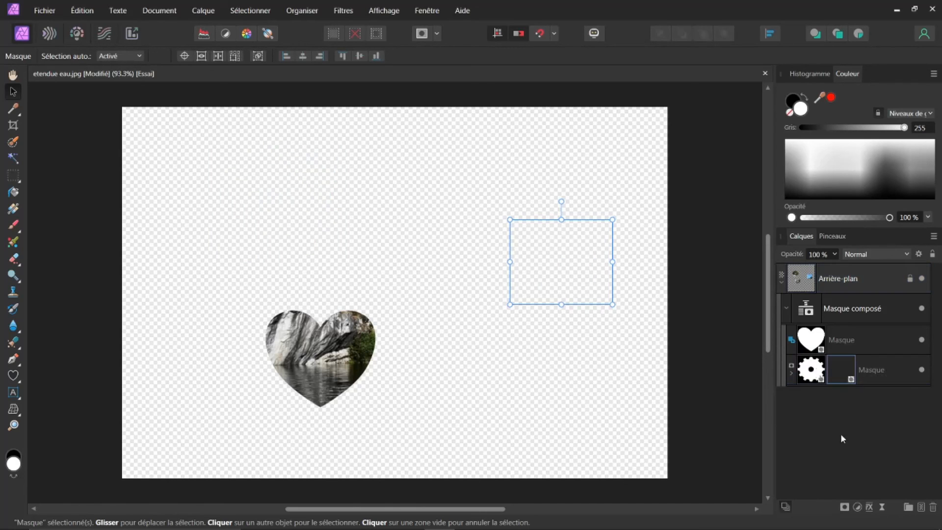
pyautogui.click(792, 373)
pyautogui.moveTo(810, 400); pyautogui.dragTo(826, 375)
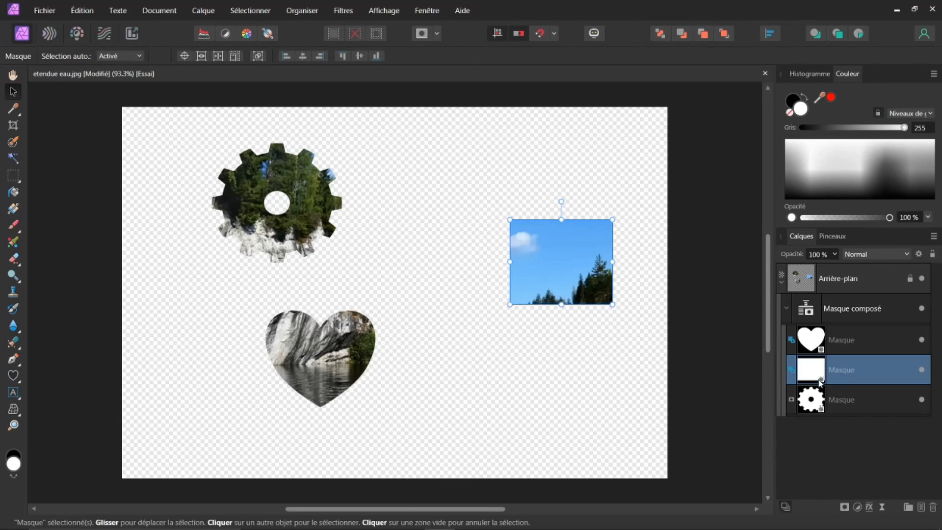
# - Set the rectangle mask's compound mode to Soustraction and move it over the upper-right part of the gear
pyautogui.click(791, 370)
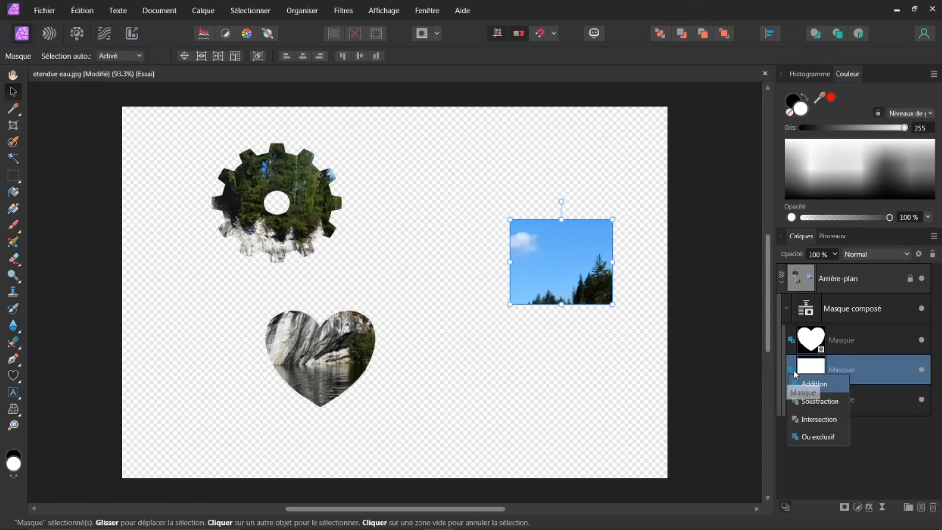
pyautogui.click(815, 401)
pyautogui.moveTo(551, 244); pyautogui.dragTo(355, 170)
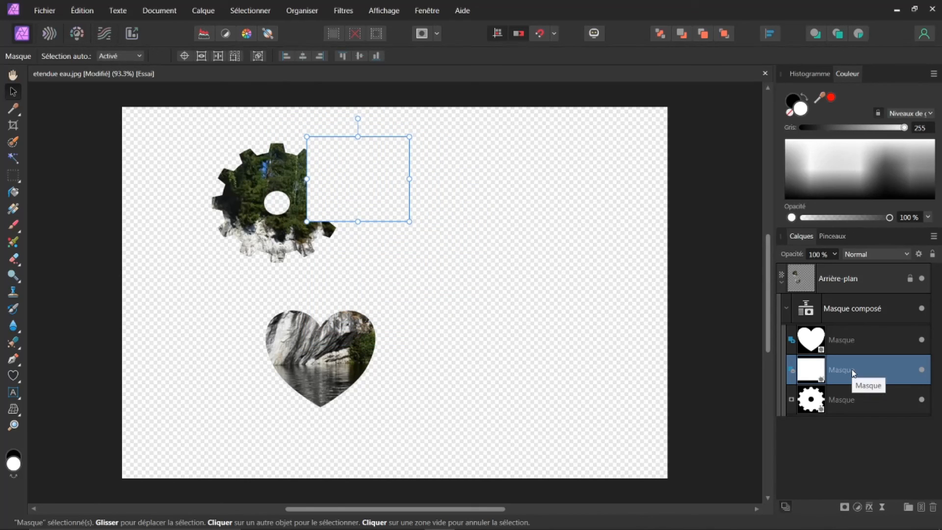
# - Duplicate the subtracting rectangle mask and move the copy over the gear's upper-left part, then select the gear mask
pyautogui.hotkey('ctrl', 'j')
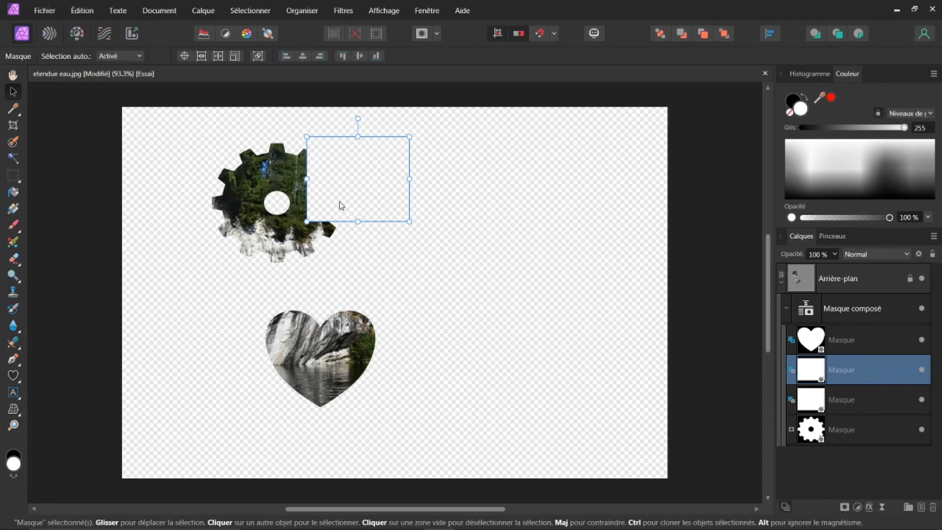
pyautogui.moveTo(363, 188); pyautogui.dragTo(201, 188)
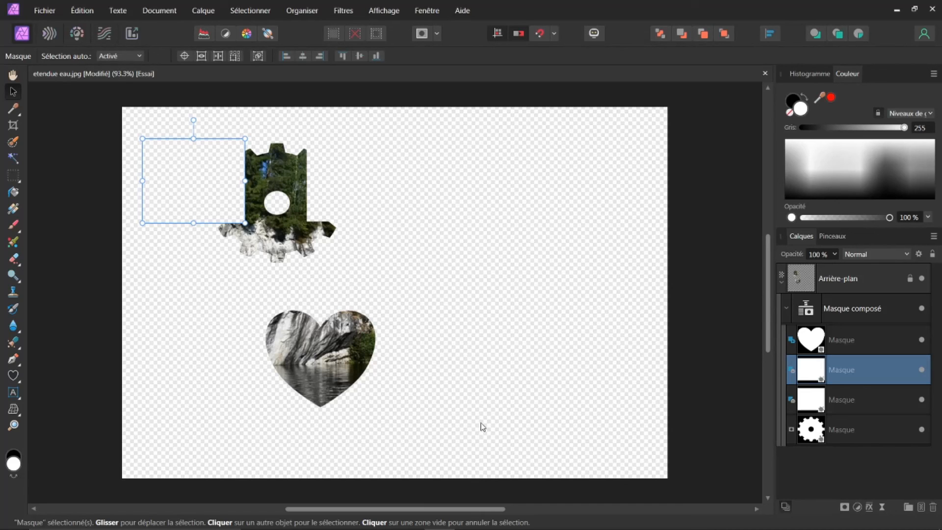
pyautogui.click(791, 431)
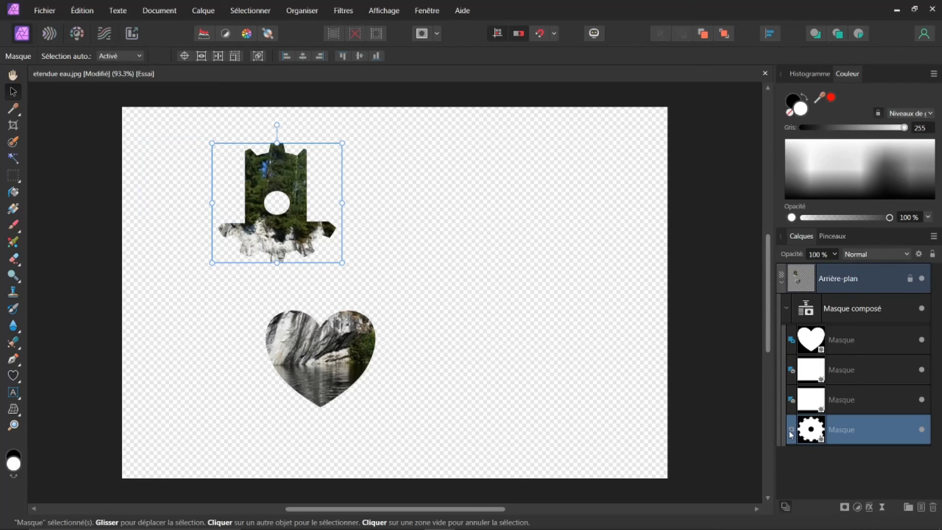